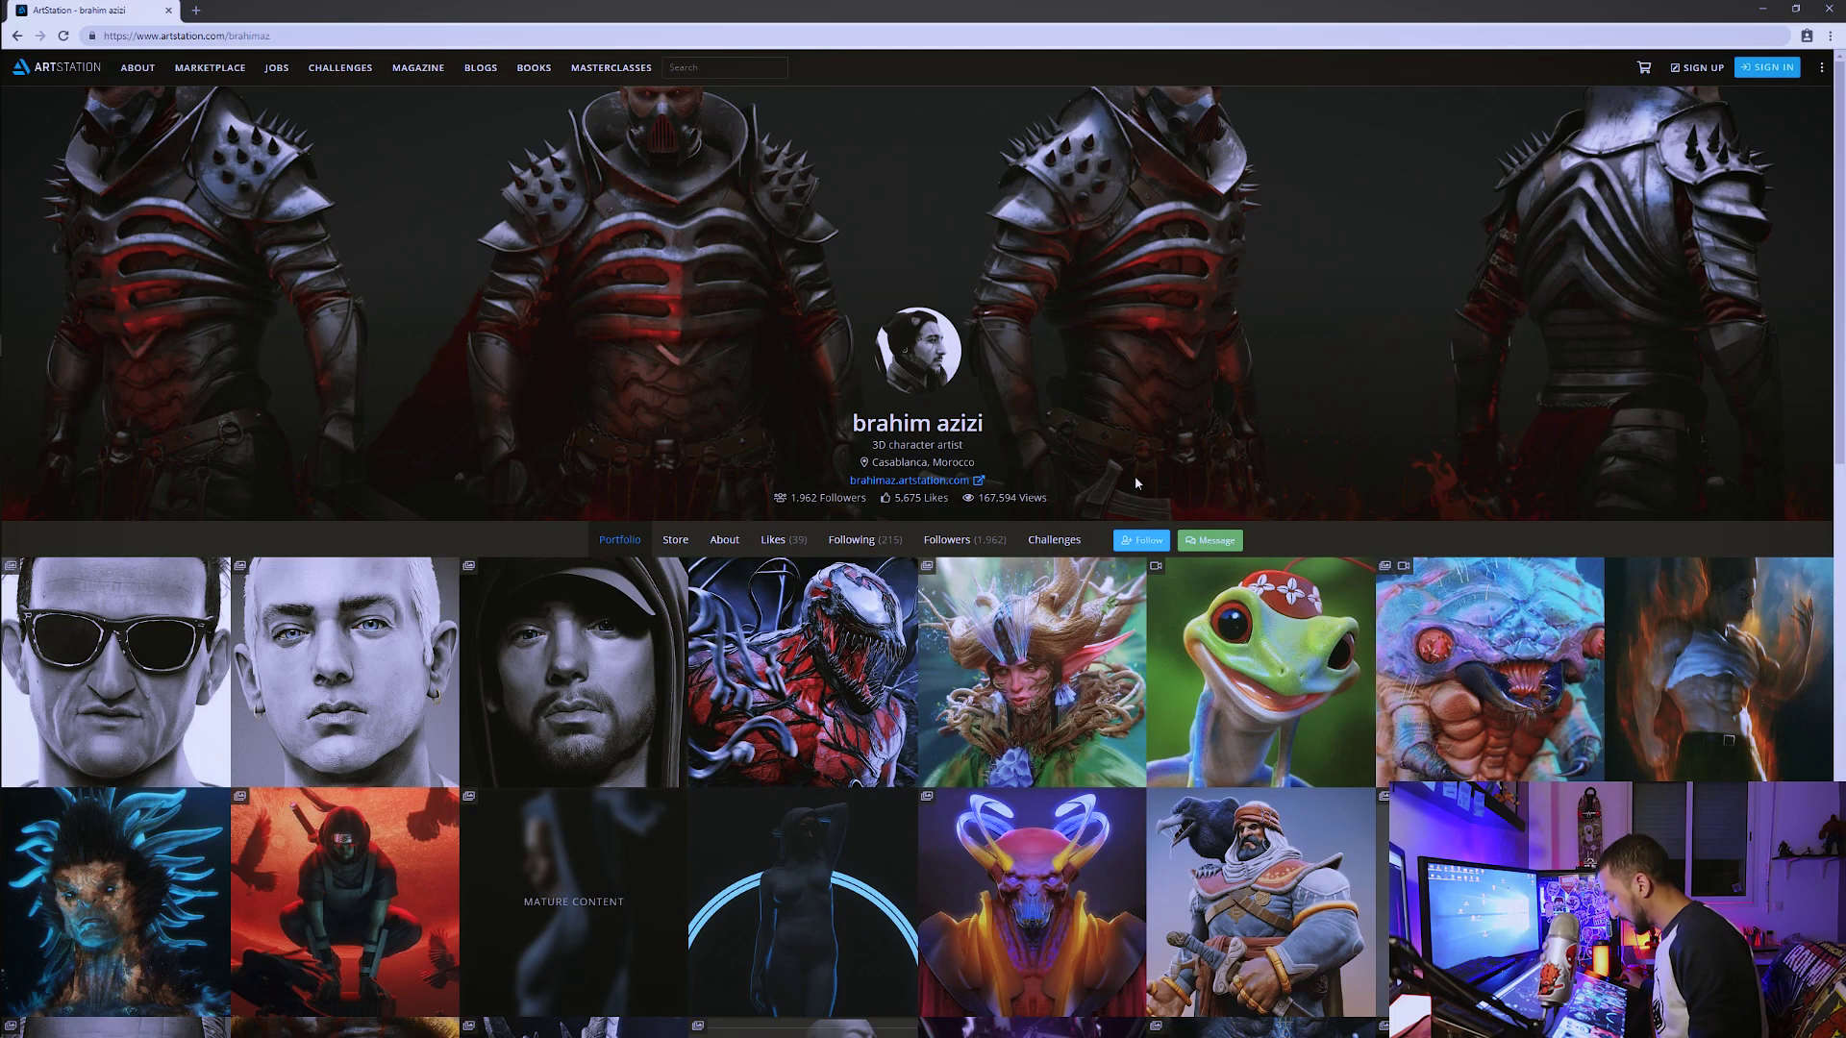
# Step: Open The hidden princess artwork from the portfolio
pyautogui.scroll(-2, 1134, 474)
pyautogui.scroll(2, 703, 336)
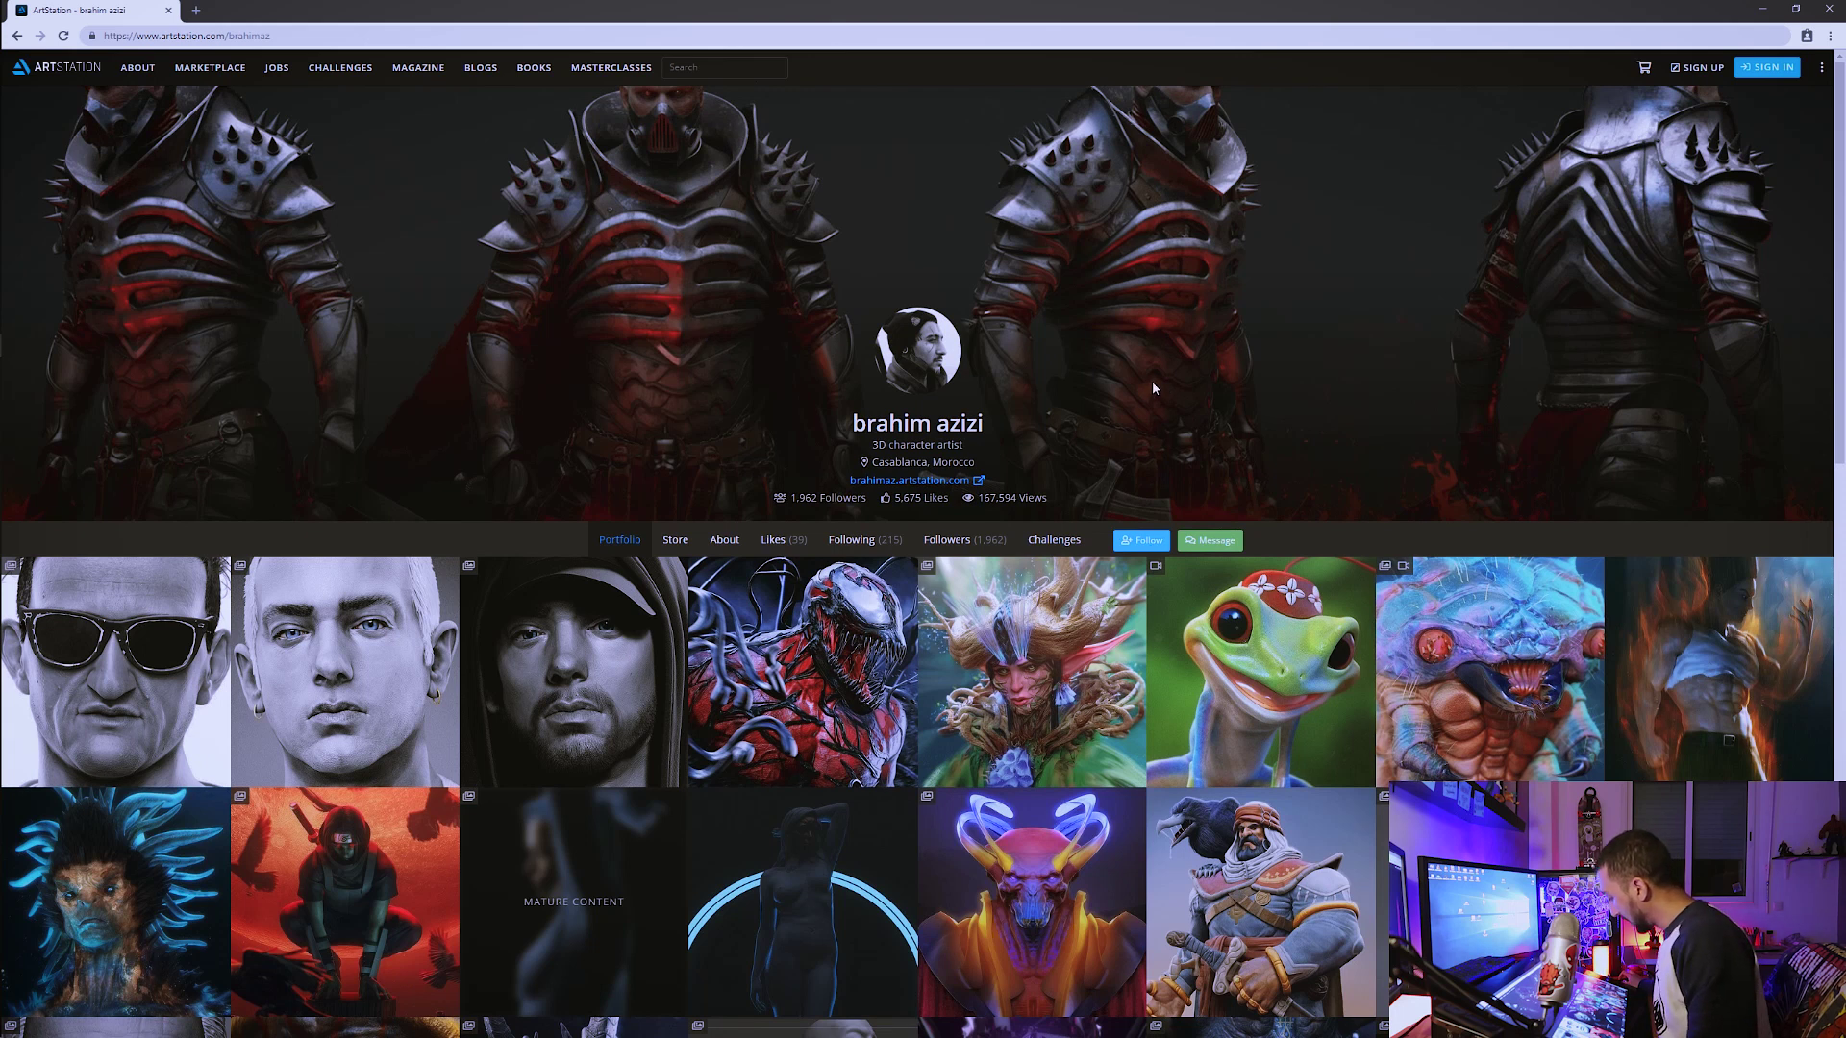
pyautogui.moveTo(1031, 671)
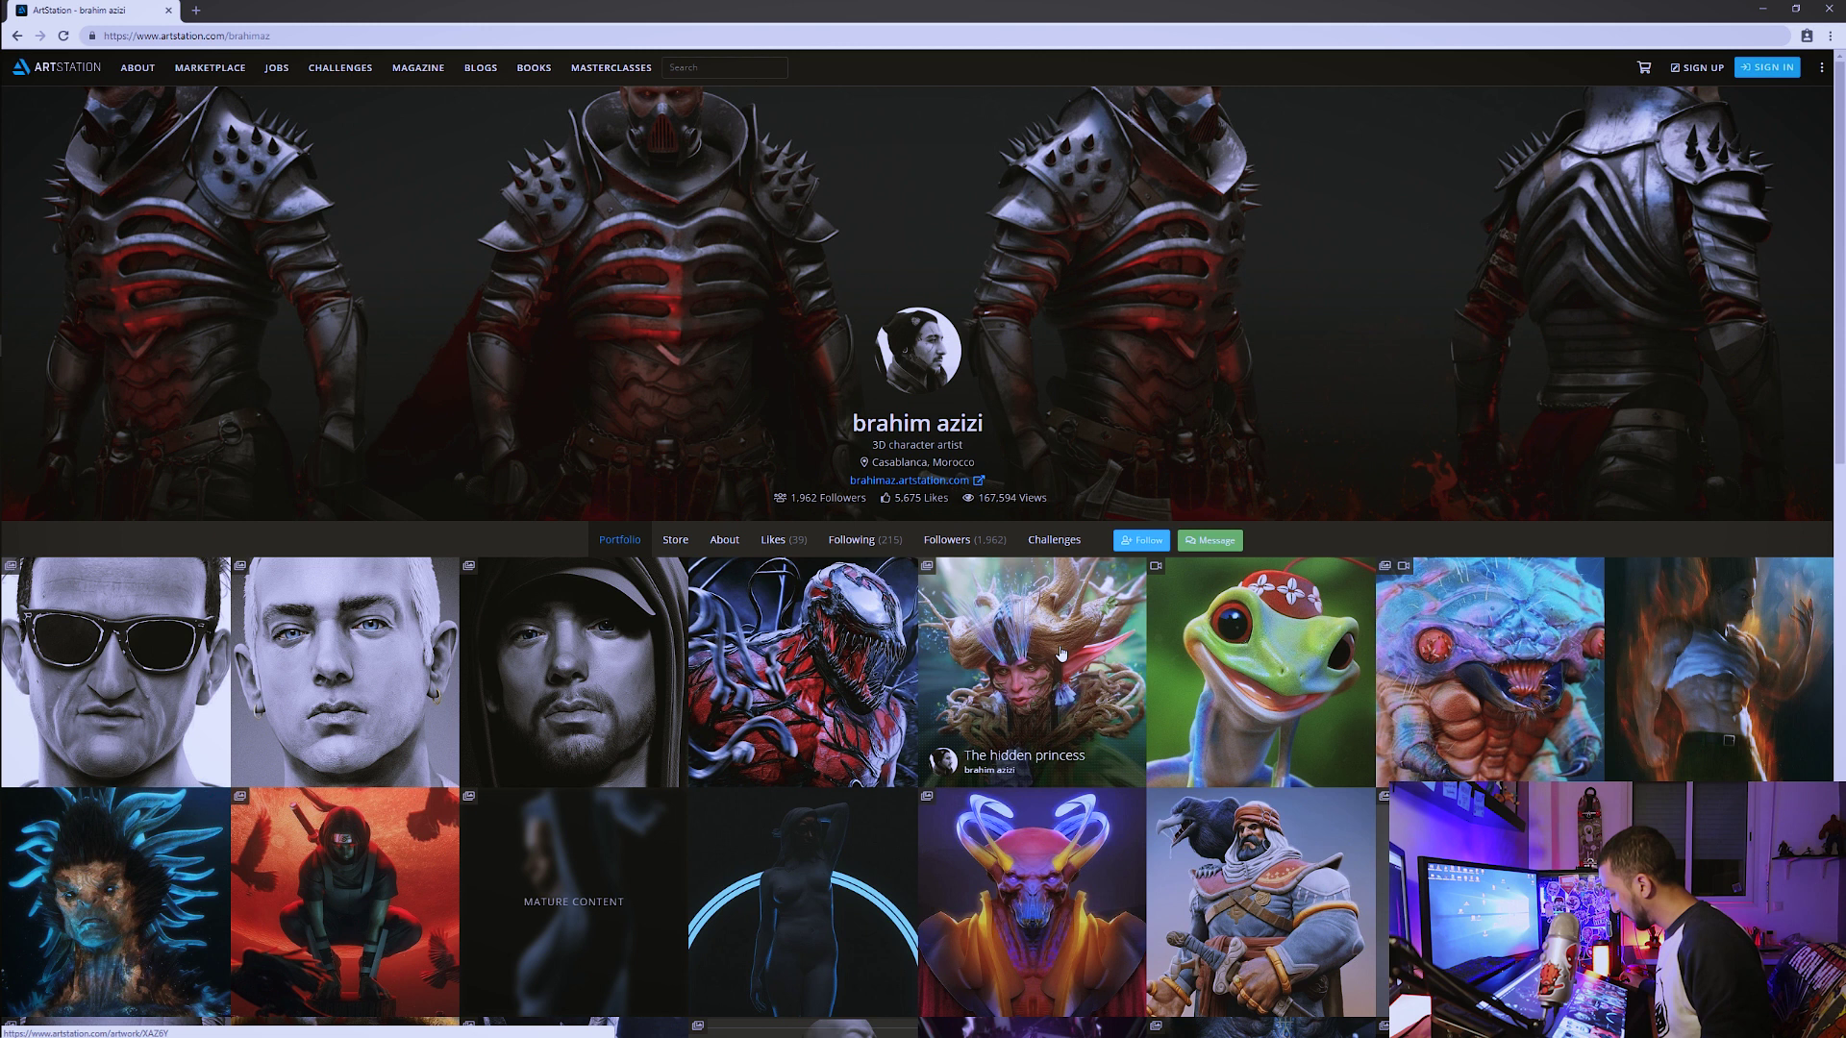
pyautogui.click(1061, 654)
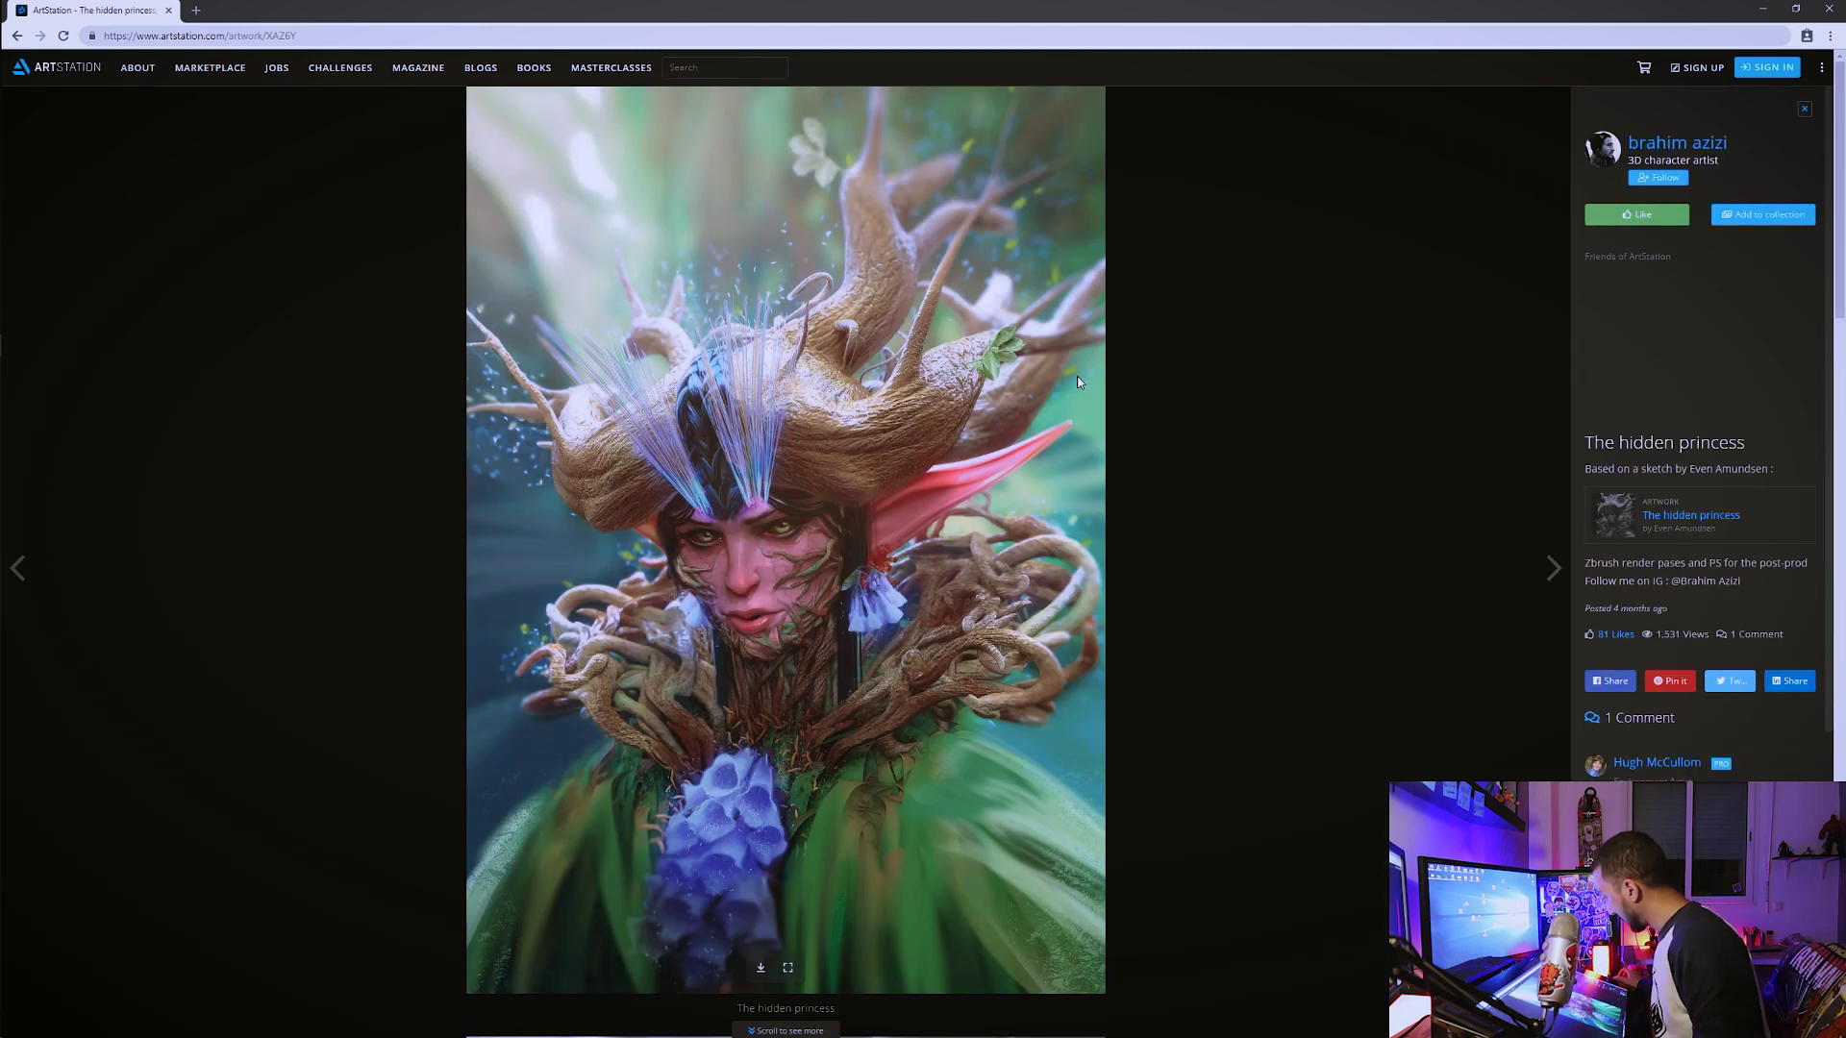
# Step: Load its original concept sketch in a second tab, then return to the artist's version
pyautogui.scroll(-2, 1078, 383)
pyautogui.scroll(2, 1078, 382)
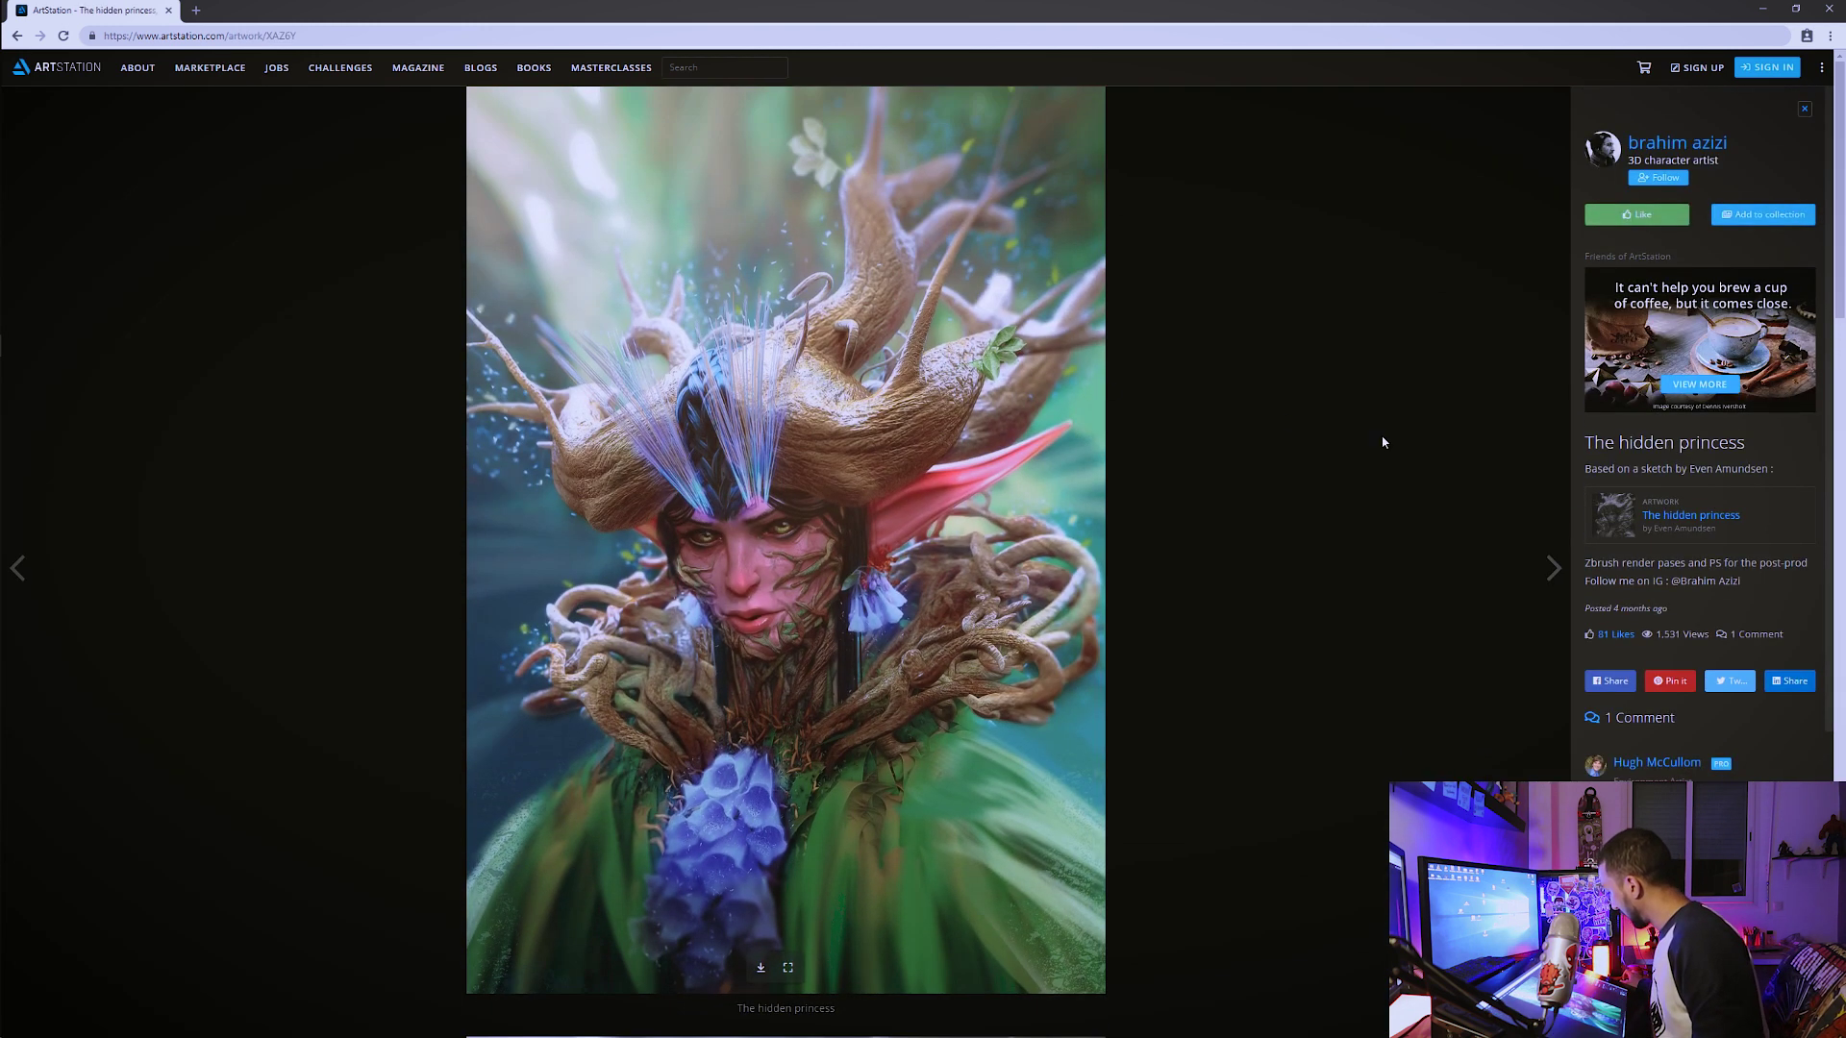
pyautogui.click(1687, 539)
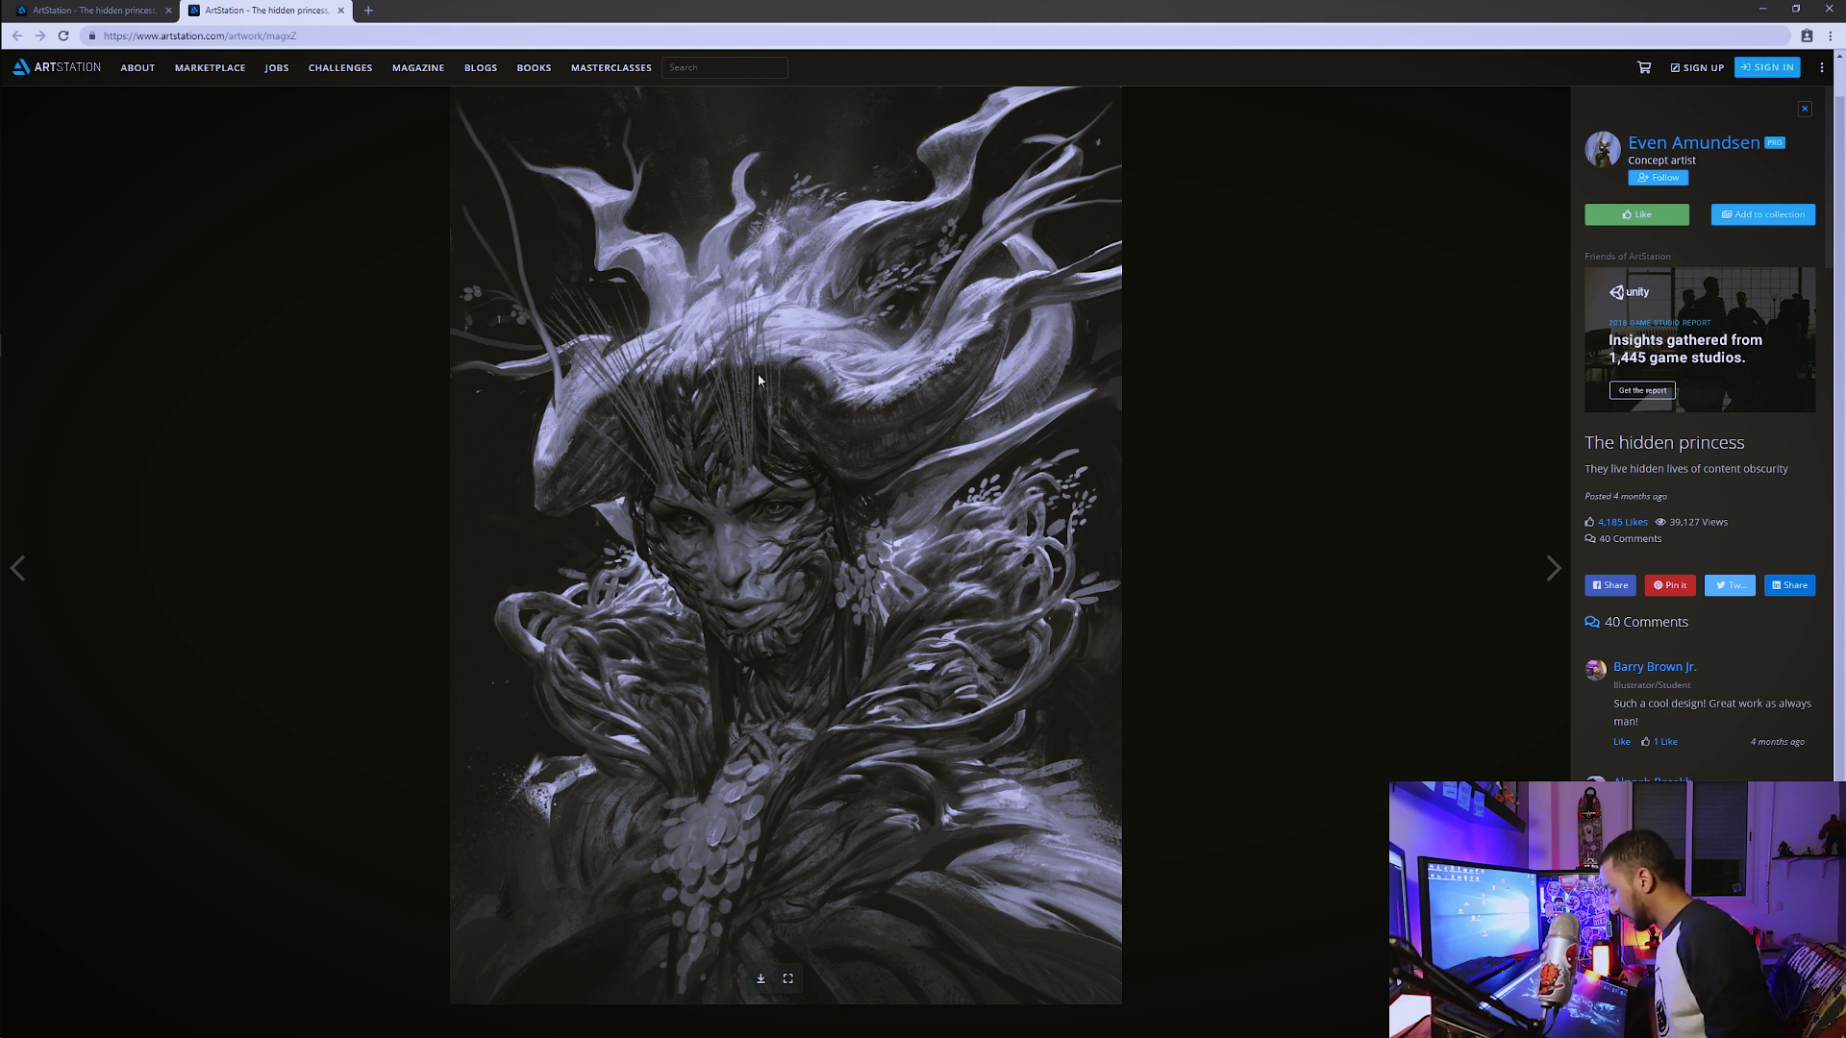
pyautogui.hotkey('ctrl', 'Tab')
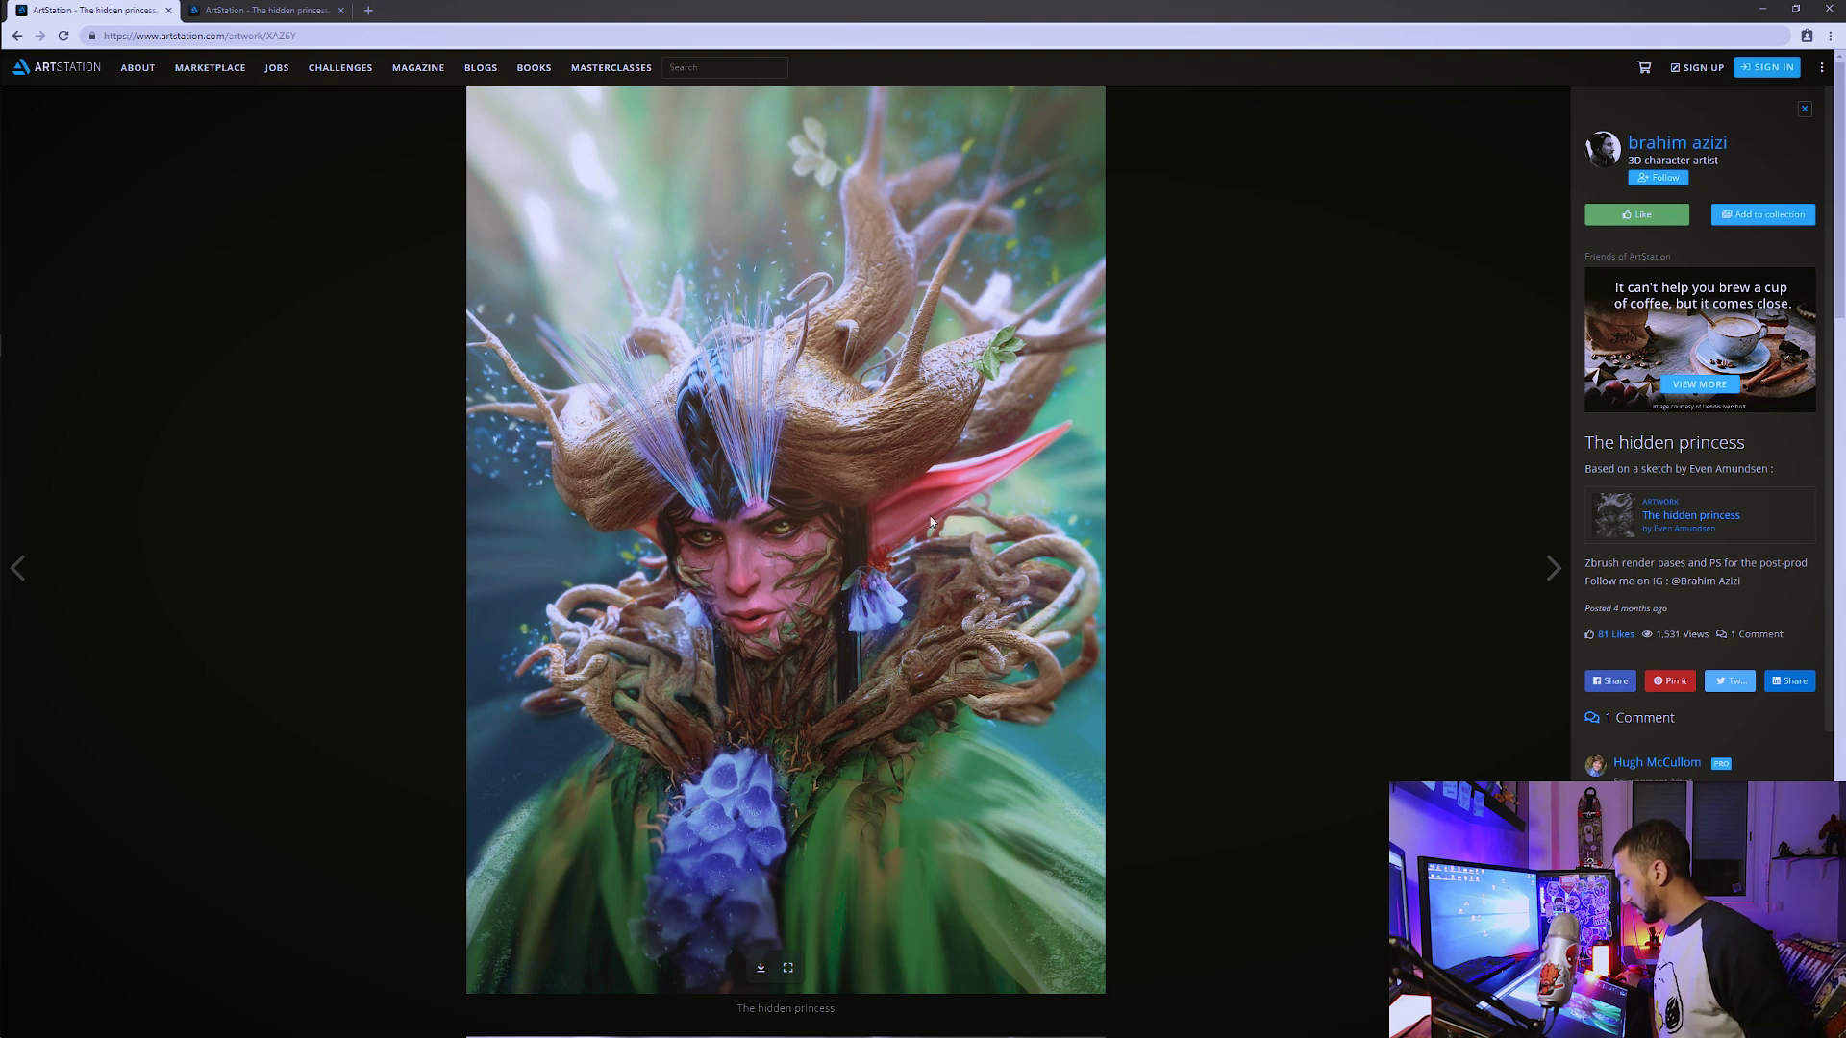
pyautogui.scroll(-2, 931, 522)
pyautogui.scroll(2, 931, 522)
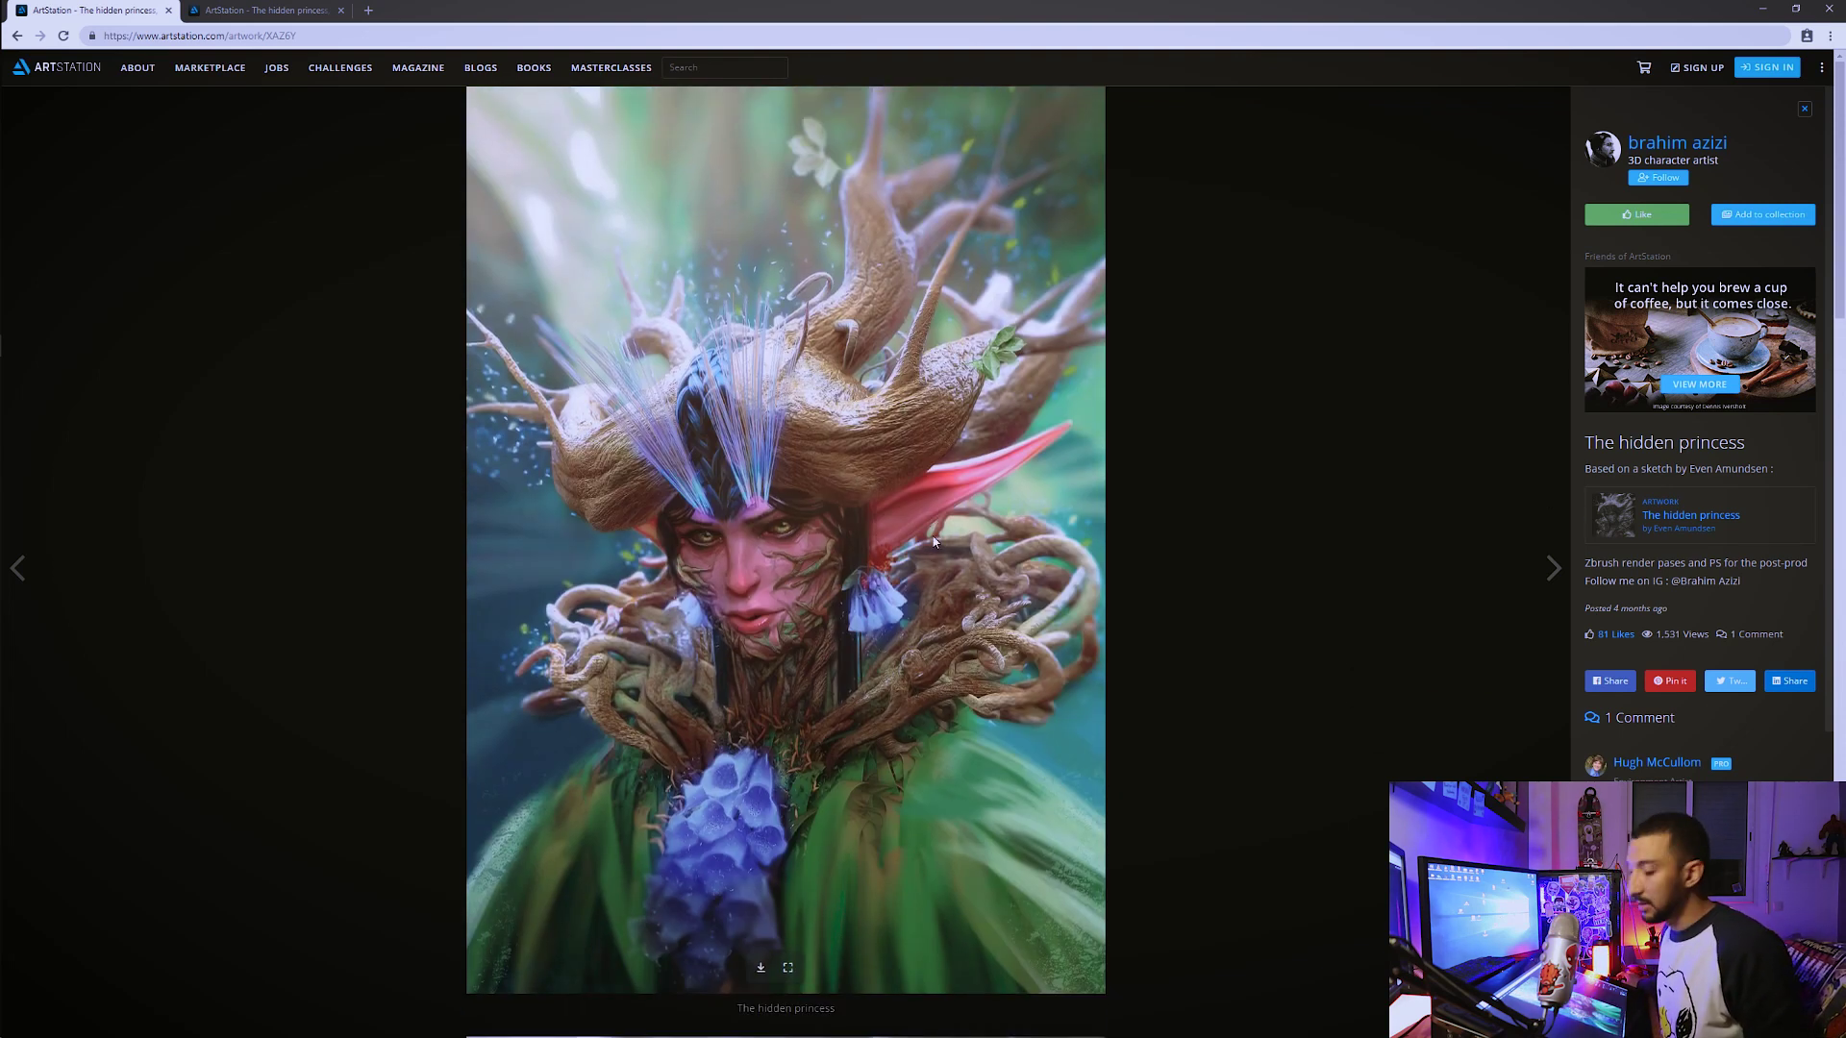
pyautogui.scroll(-3, 930, 514)
pyautogui.scroll(-7, 930, 514)
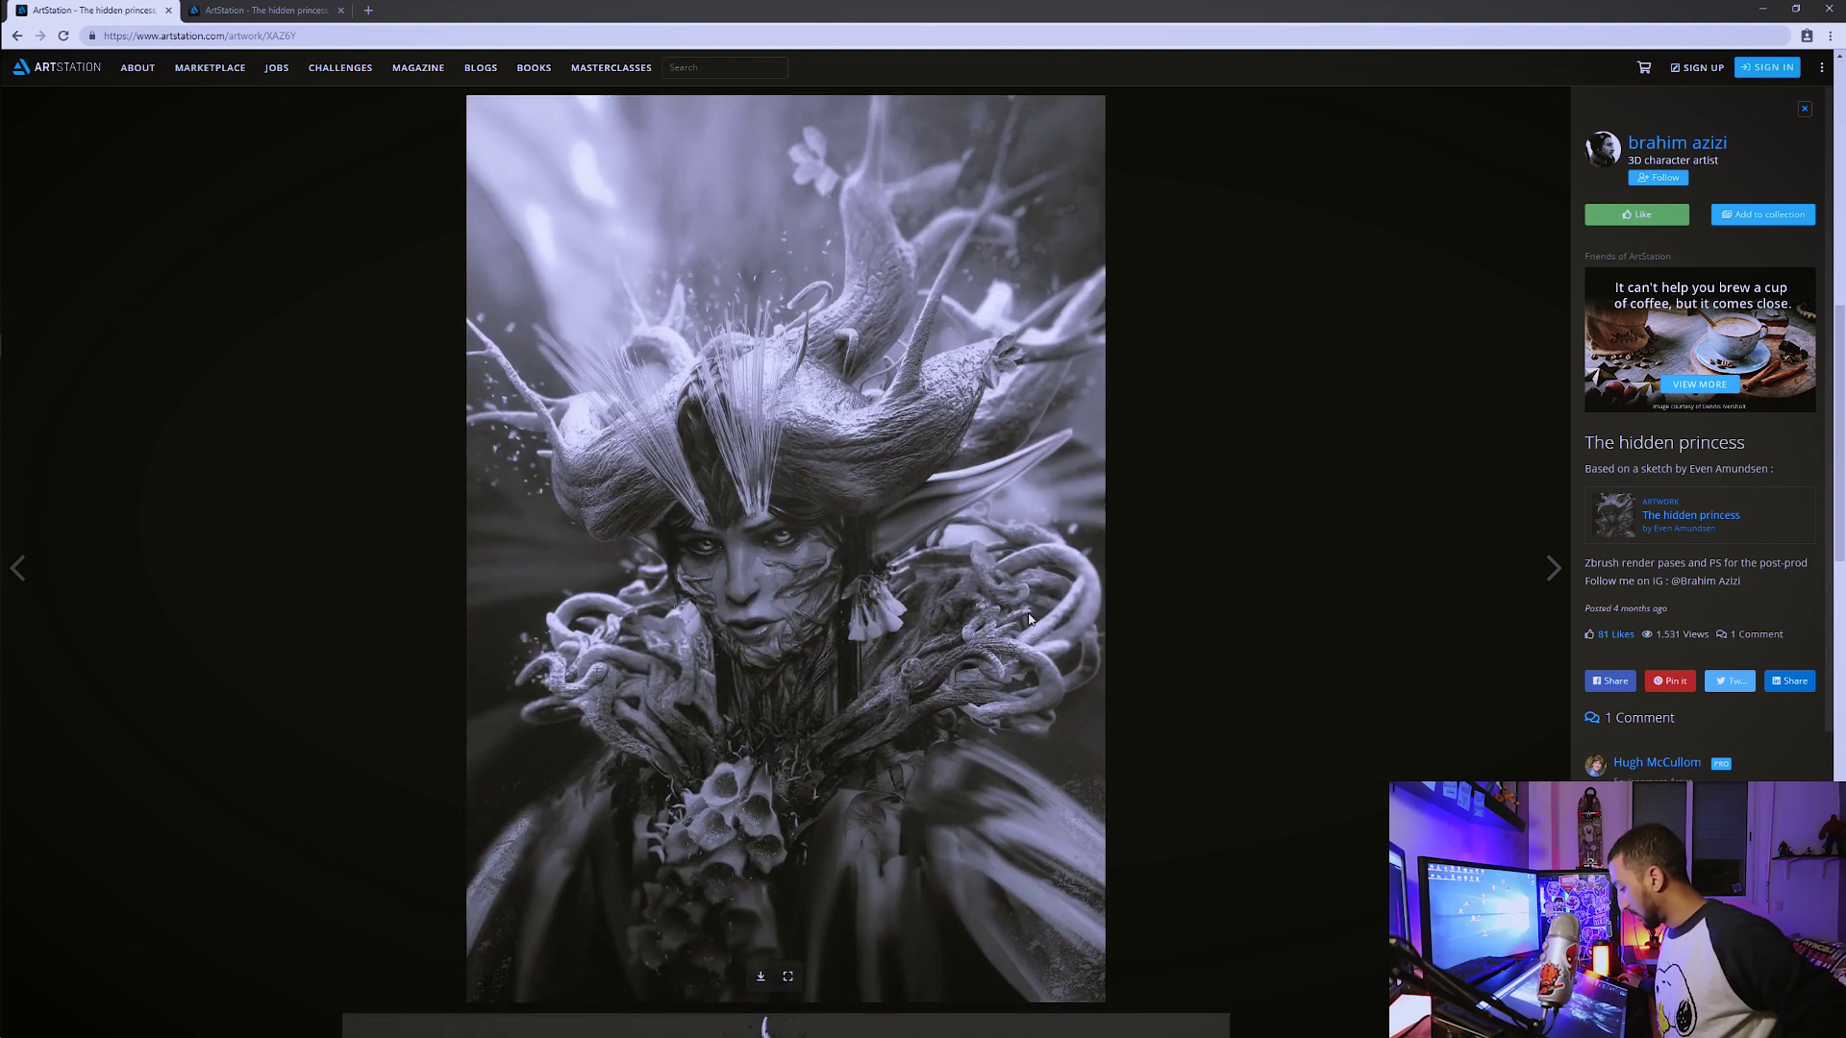
pyautogui.scroll(1, 915, 459)
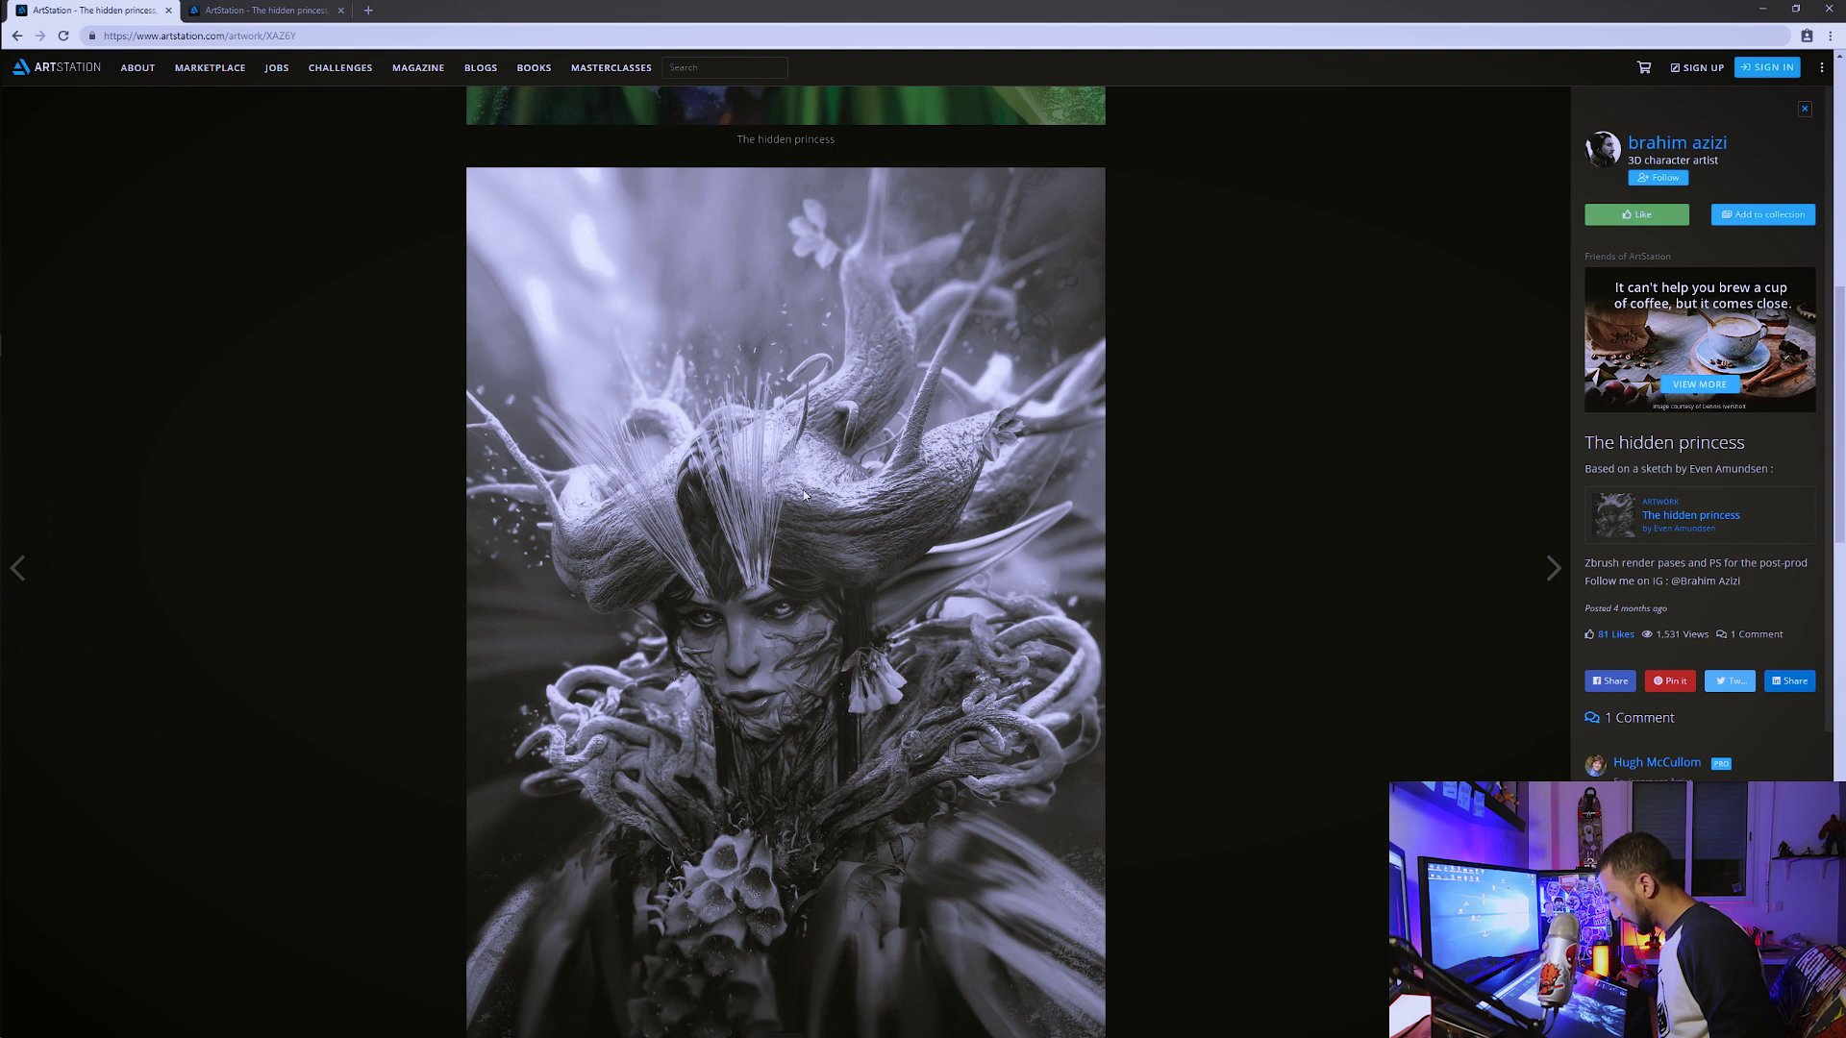
pyautogui.scroll(2, 996, 457)
pyautogui.scroll(1, 995, 457)
pyautogui.scroll(-12, 925, 531)
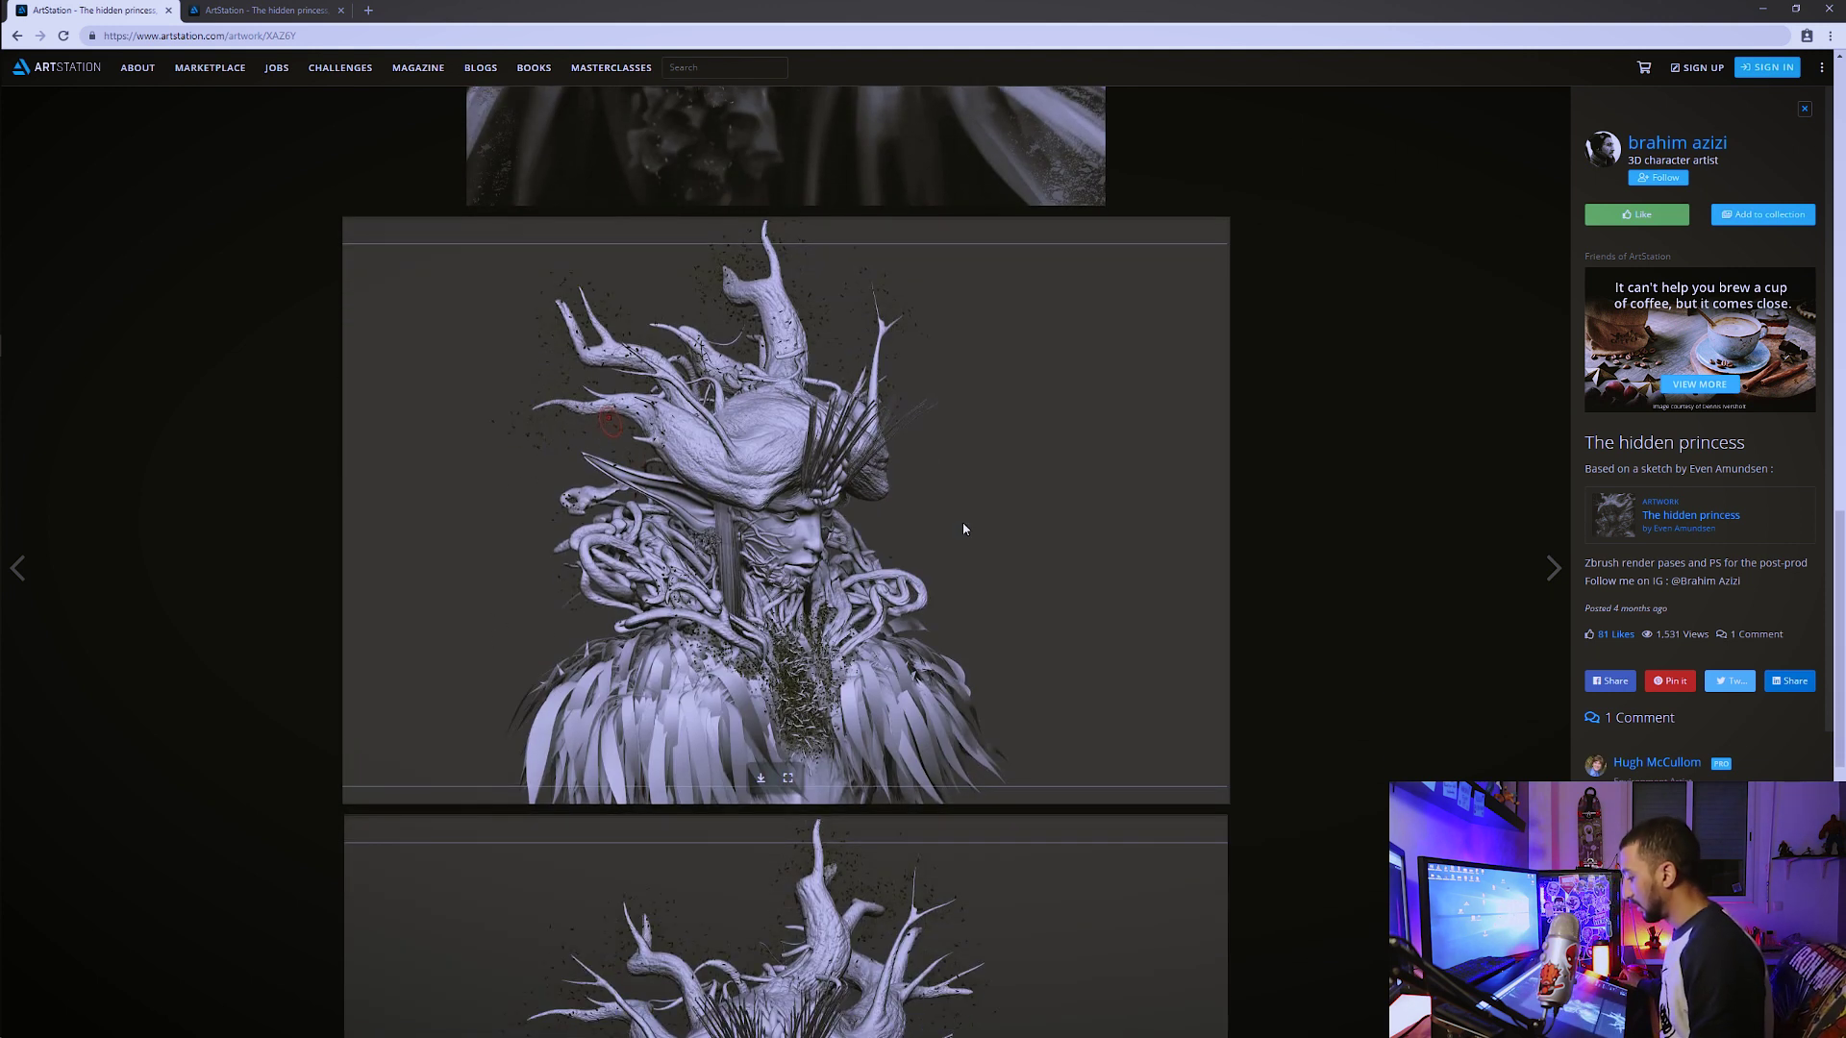
pyautogui.scroll(2, 964, 528)
pyautogui.scroll(5, 923, 577)
pyautogui.scroll(4, 890, 635)
pyautogui.scroll(4, 891, 638)
pyautogui.scroll(3, 891, 639)
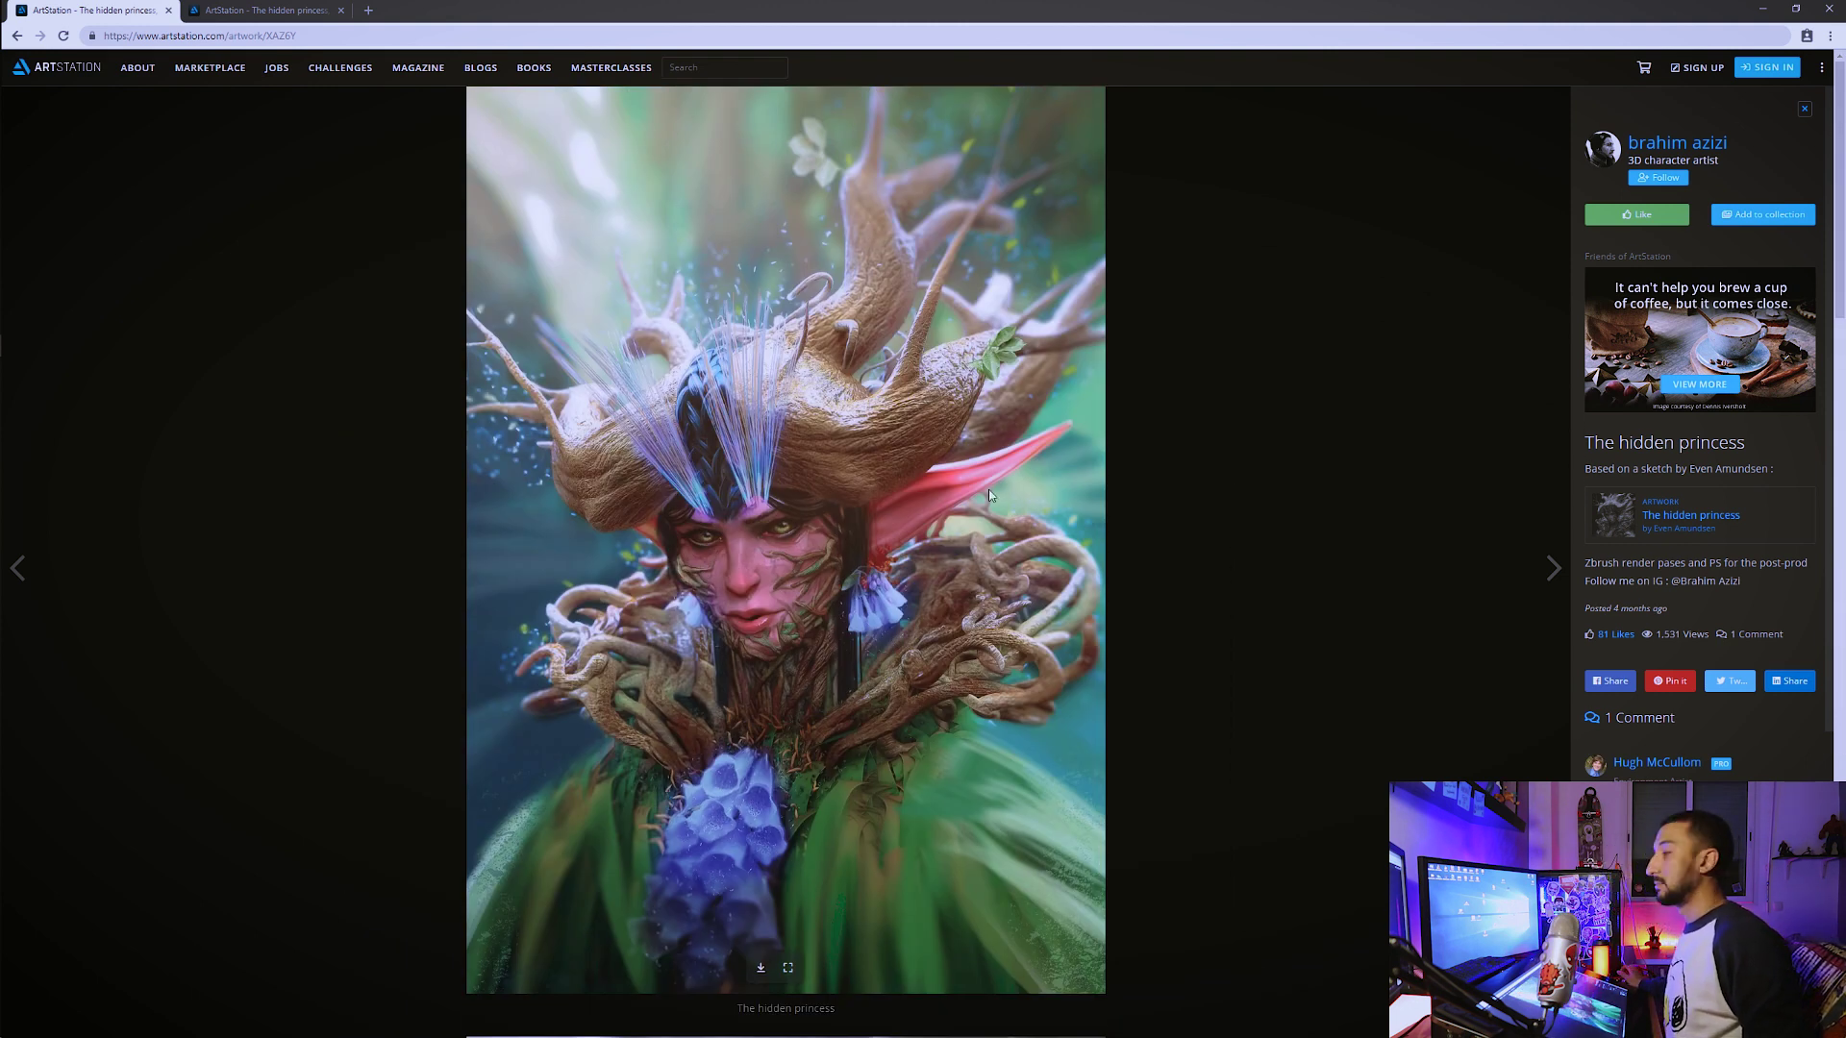
# Step: Open the previous artwork, the red-and-black Carnage fan-art sculpt, and skim its description
pyautogui.click(15, 568)
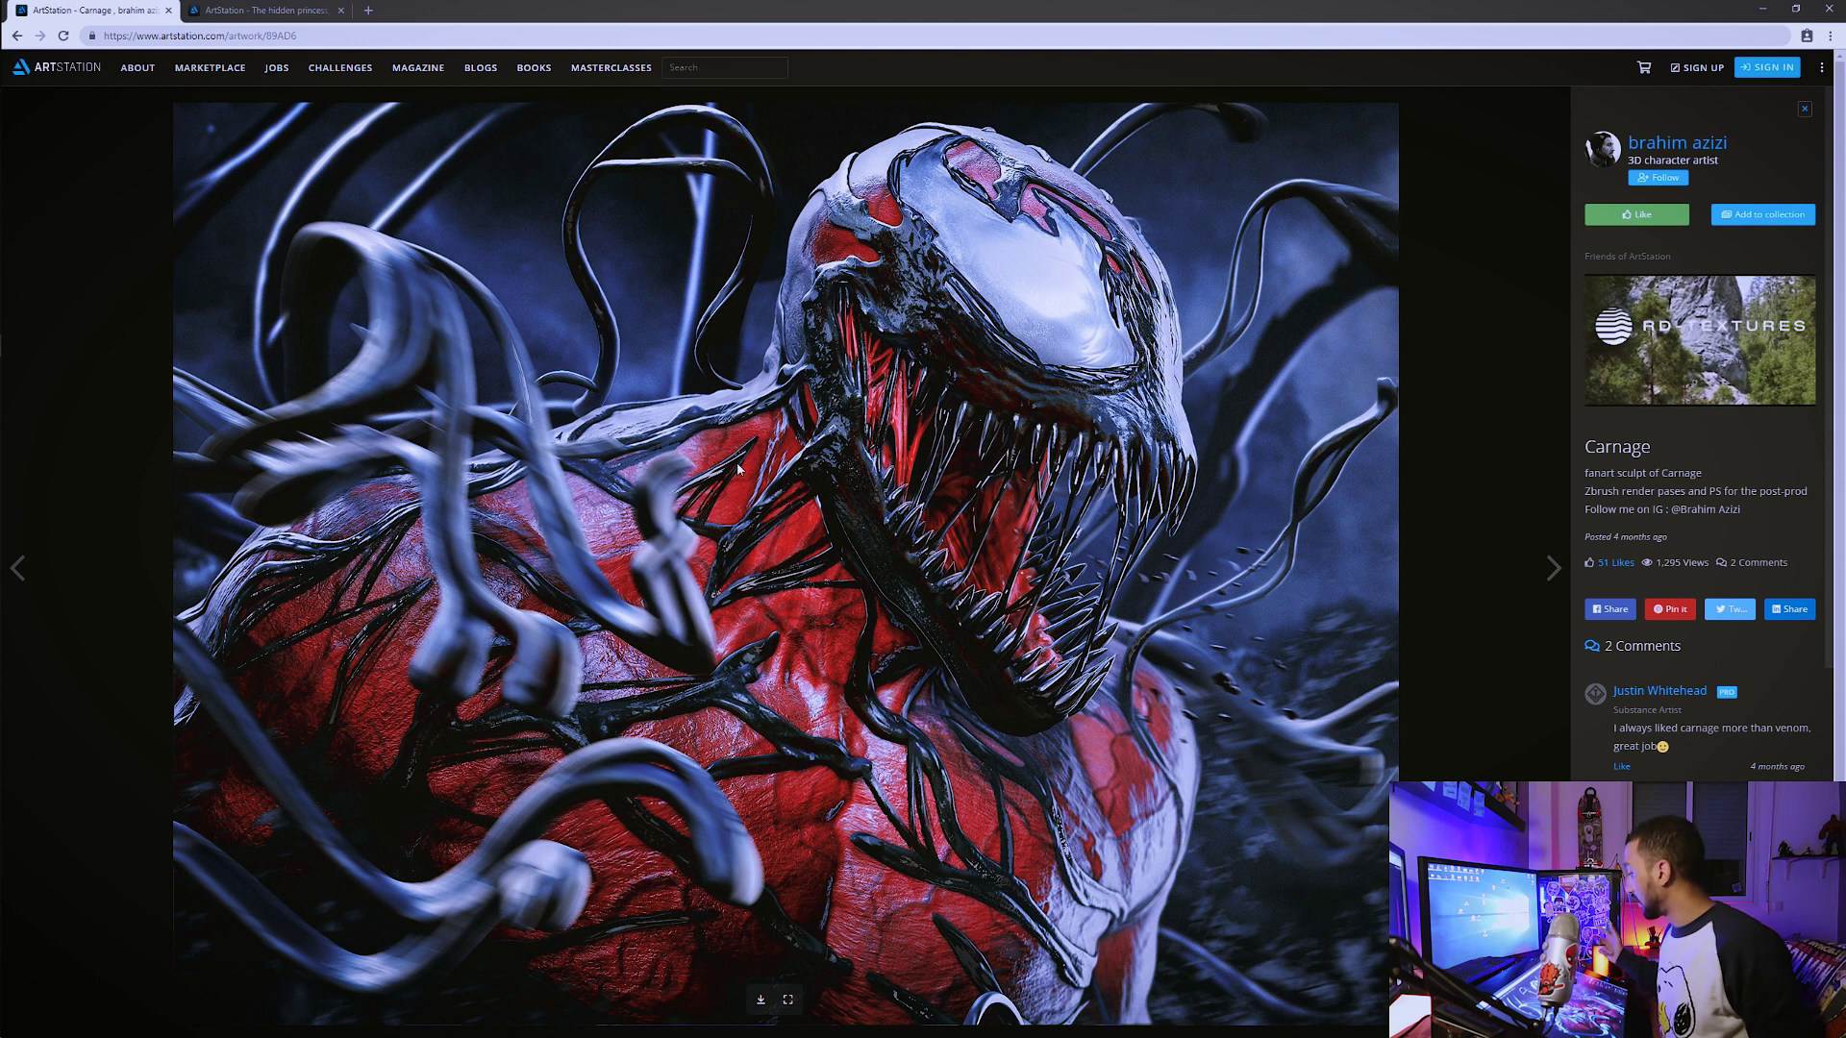
pyautogui.scroll(-1, 750, 472)
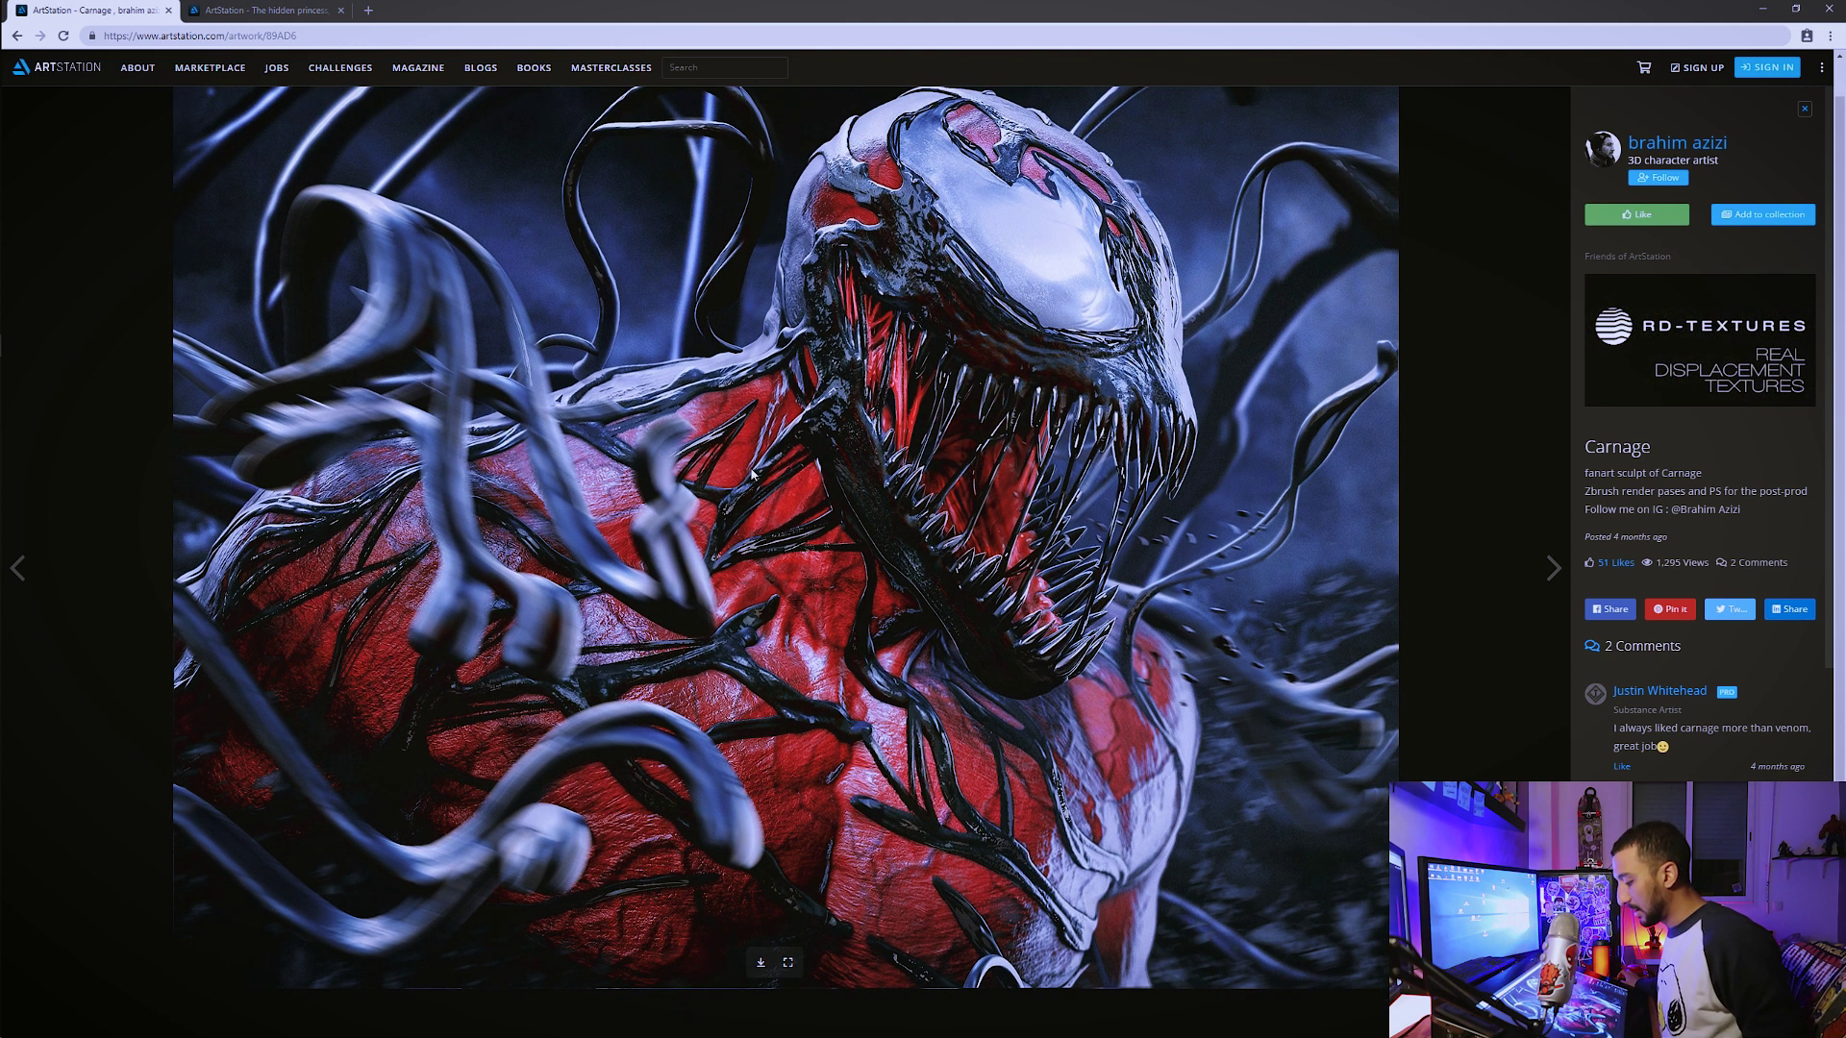
pyautogui.scroll(1, 753, 471)
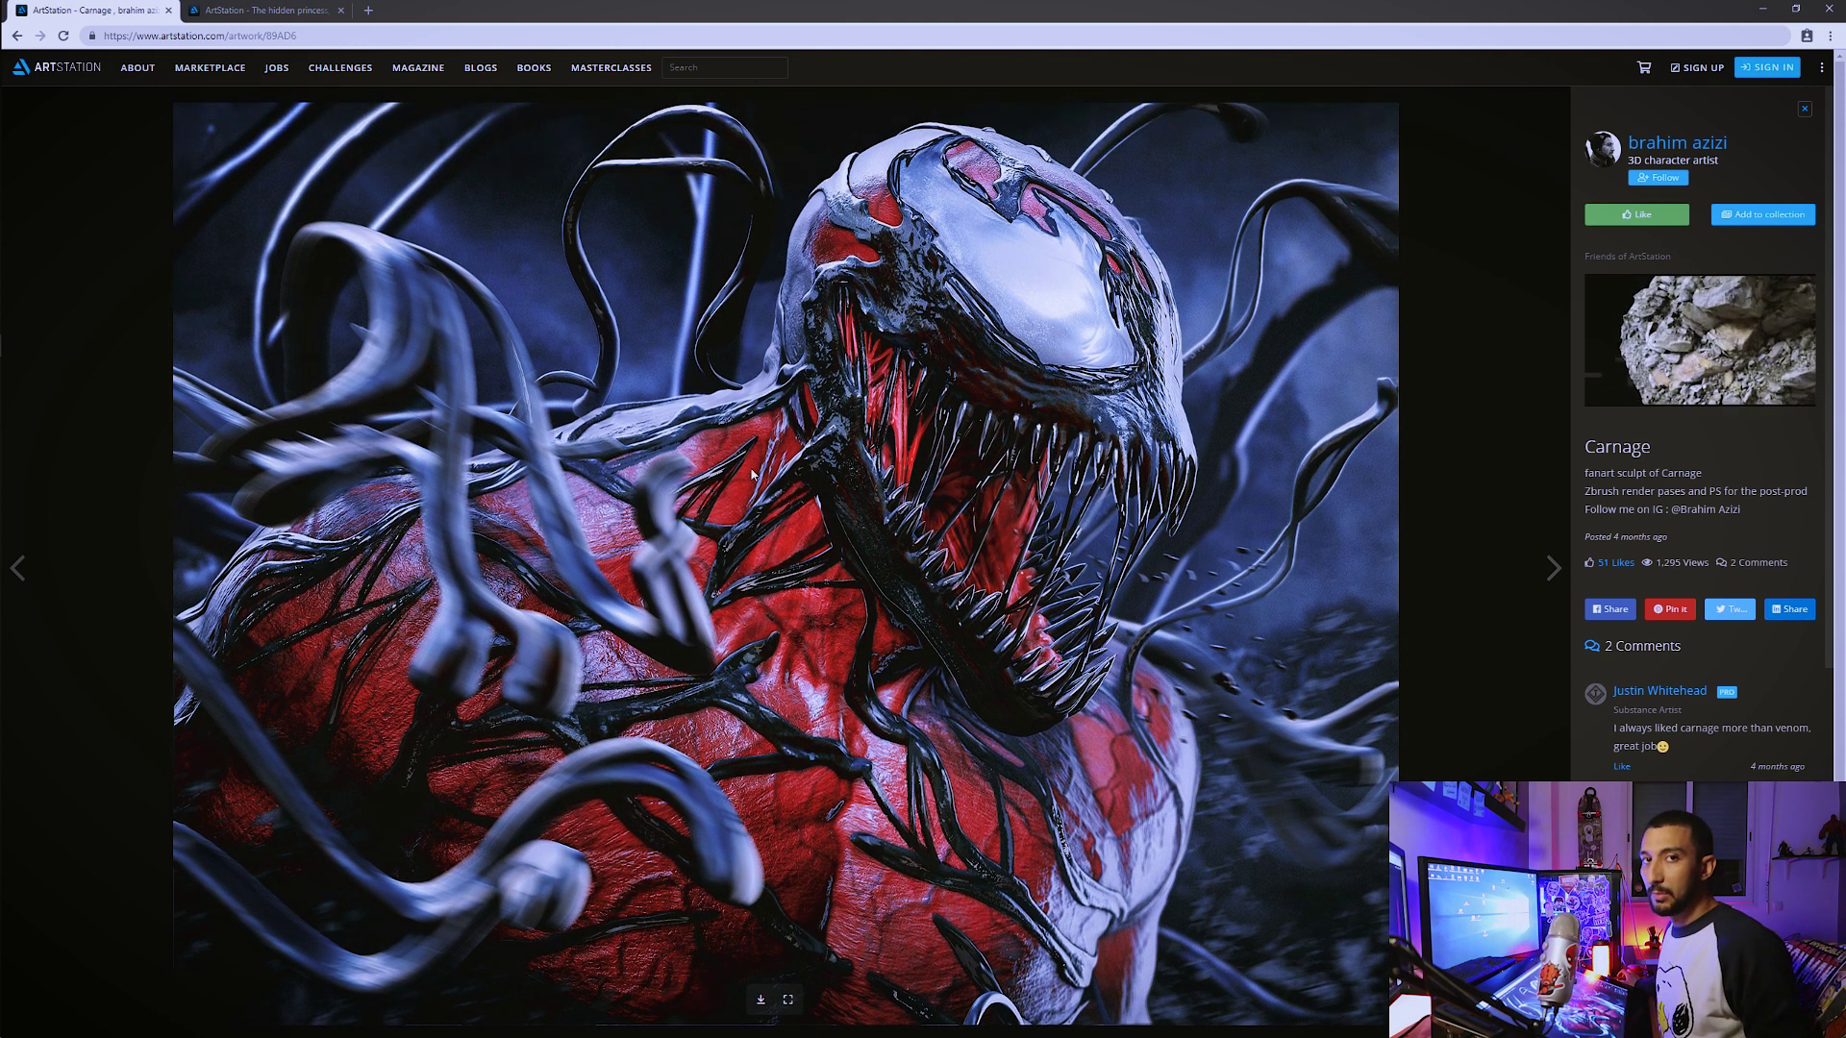
# Step: Step back to the grayscale hooded EMINEM portrait sculpt
pyautogui.click(20, 567)
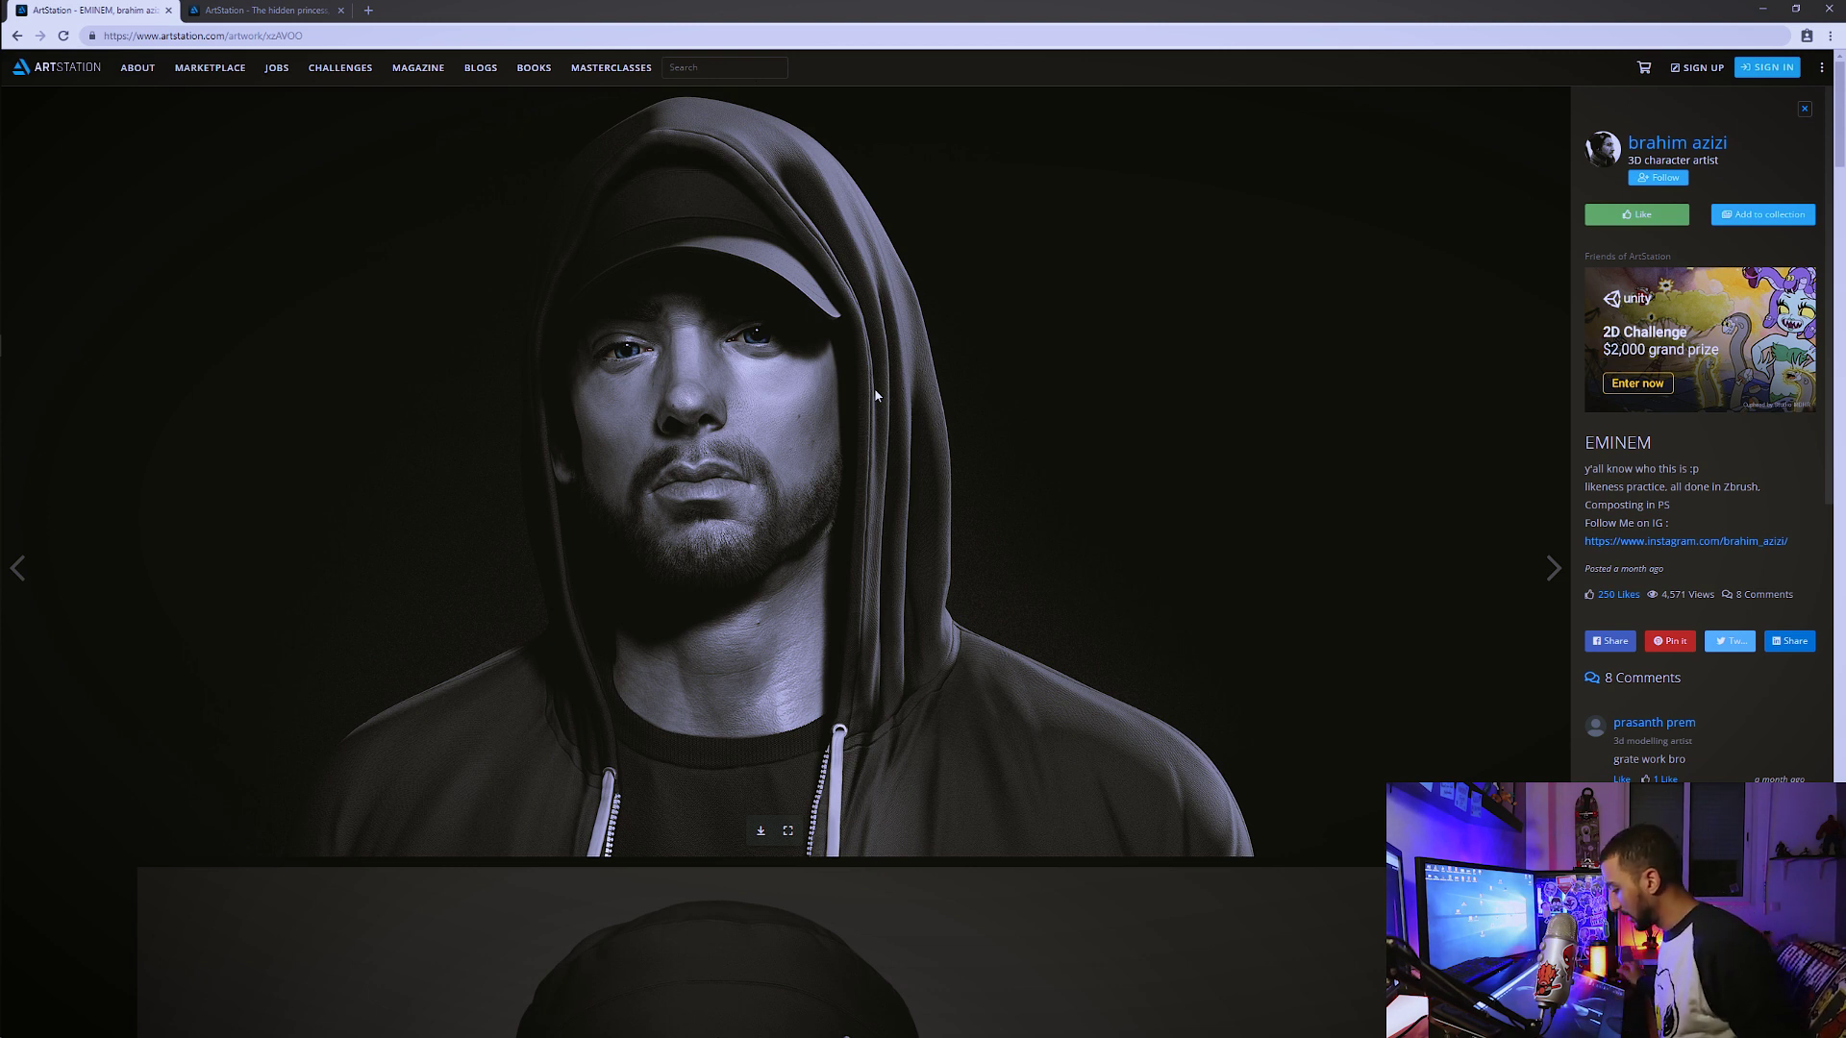
# Step: Scroll back and forth through the EMINEM page's frontal face and hooded portrait renders
pyautogui.scroll(-8, 875, 394)
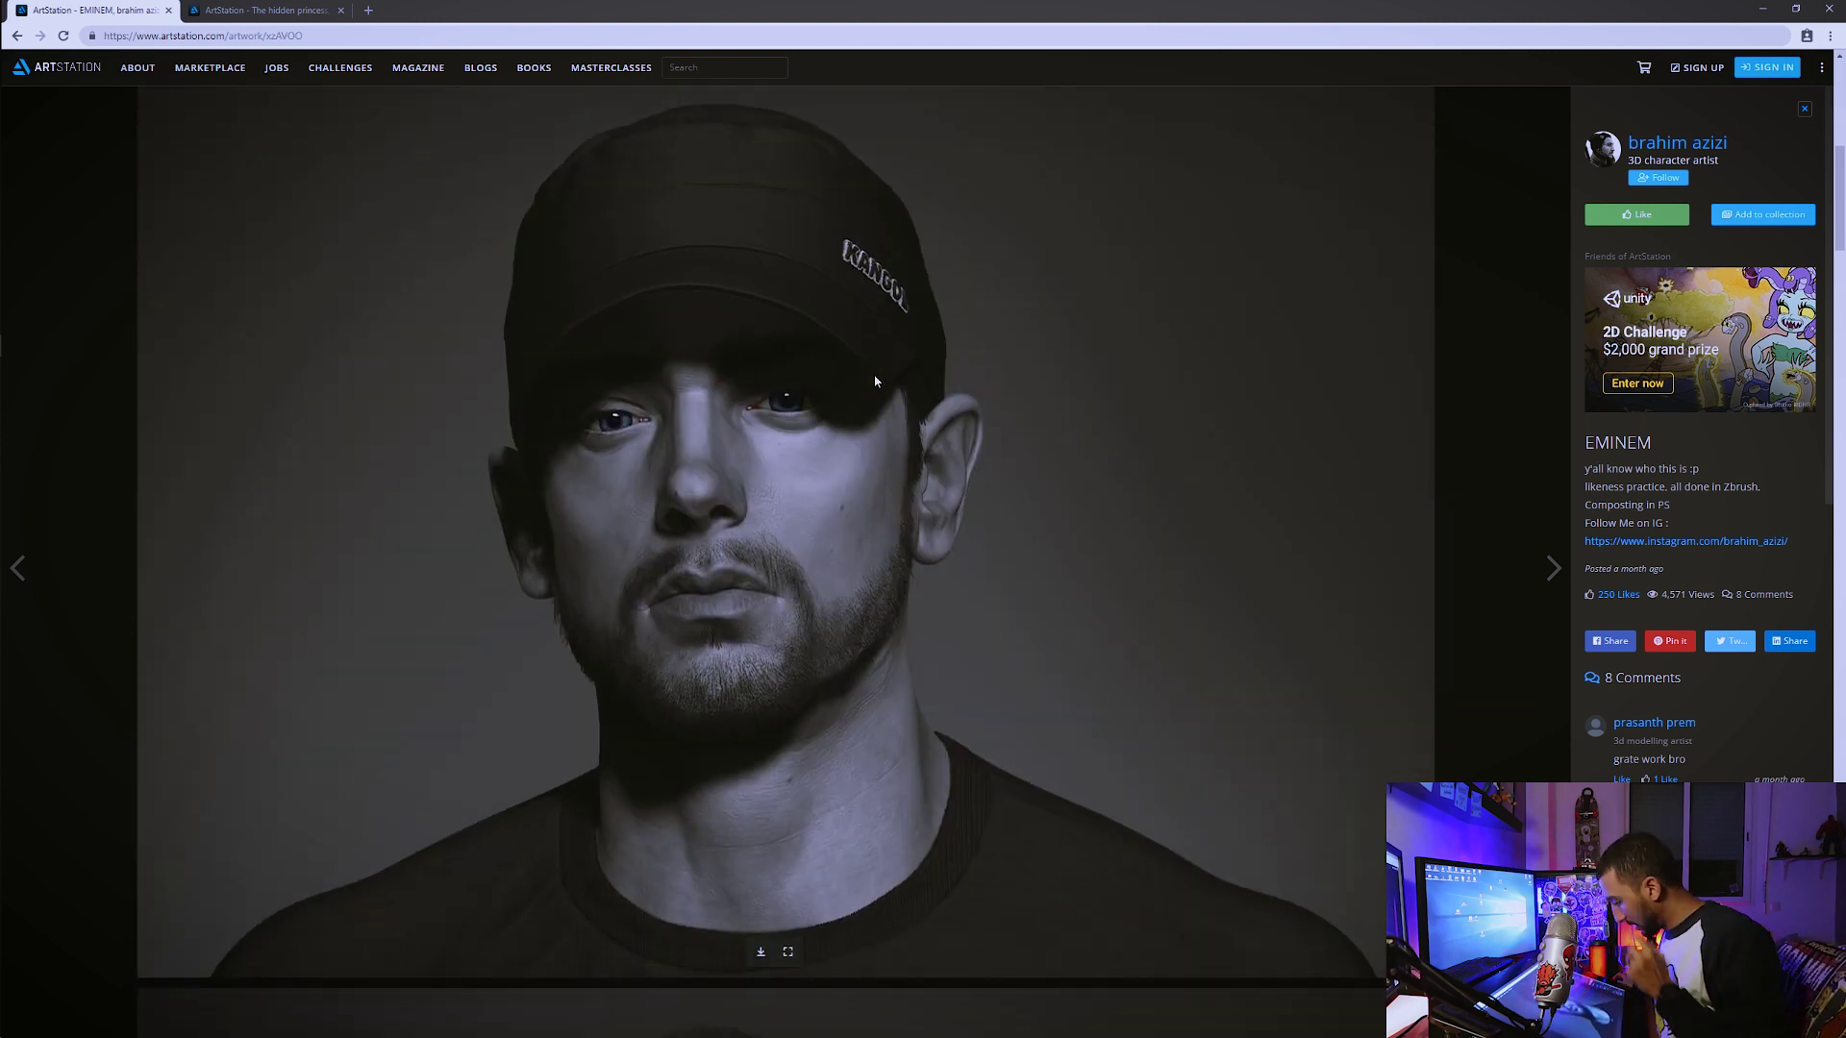
pyautogui.scroll(4, 876, 389)
pyautogui.scroll(3, 882, 403)
pyautogui.scroll(-6, 884, 409)
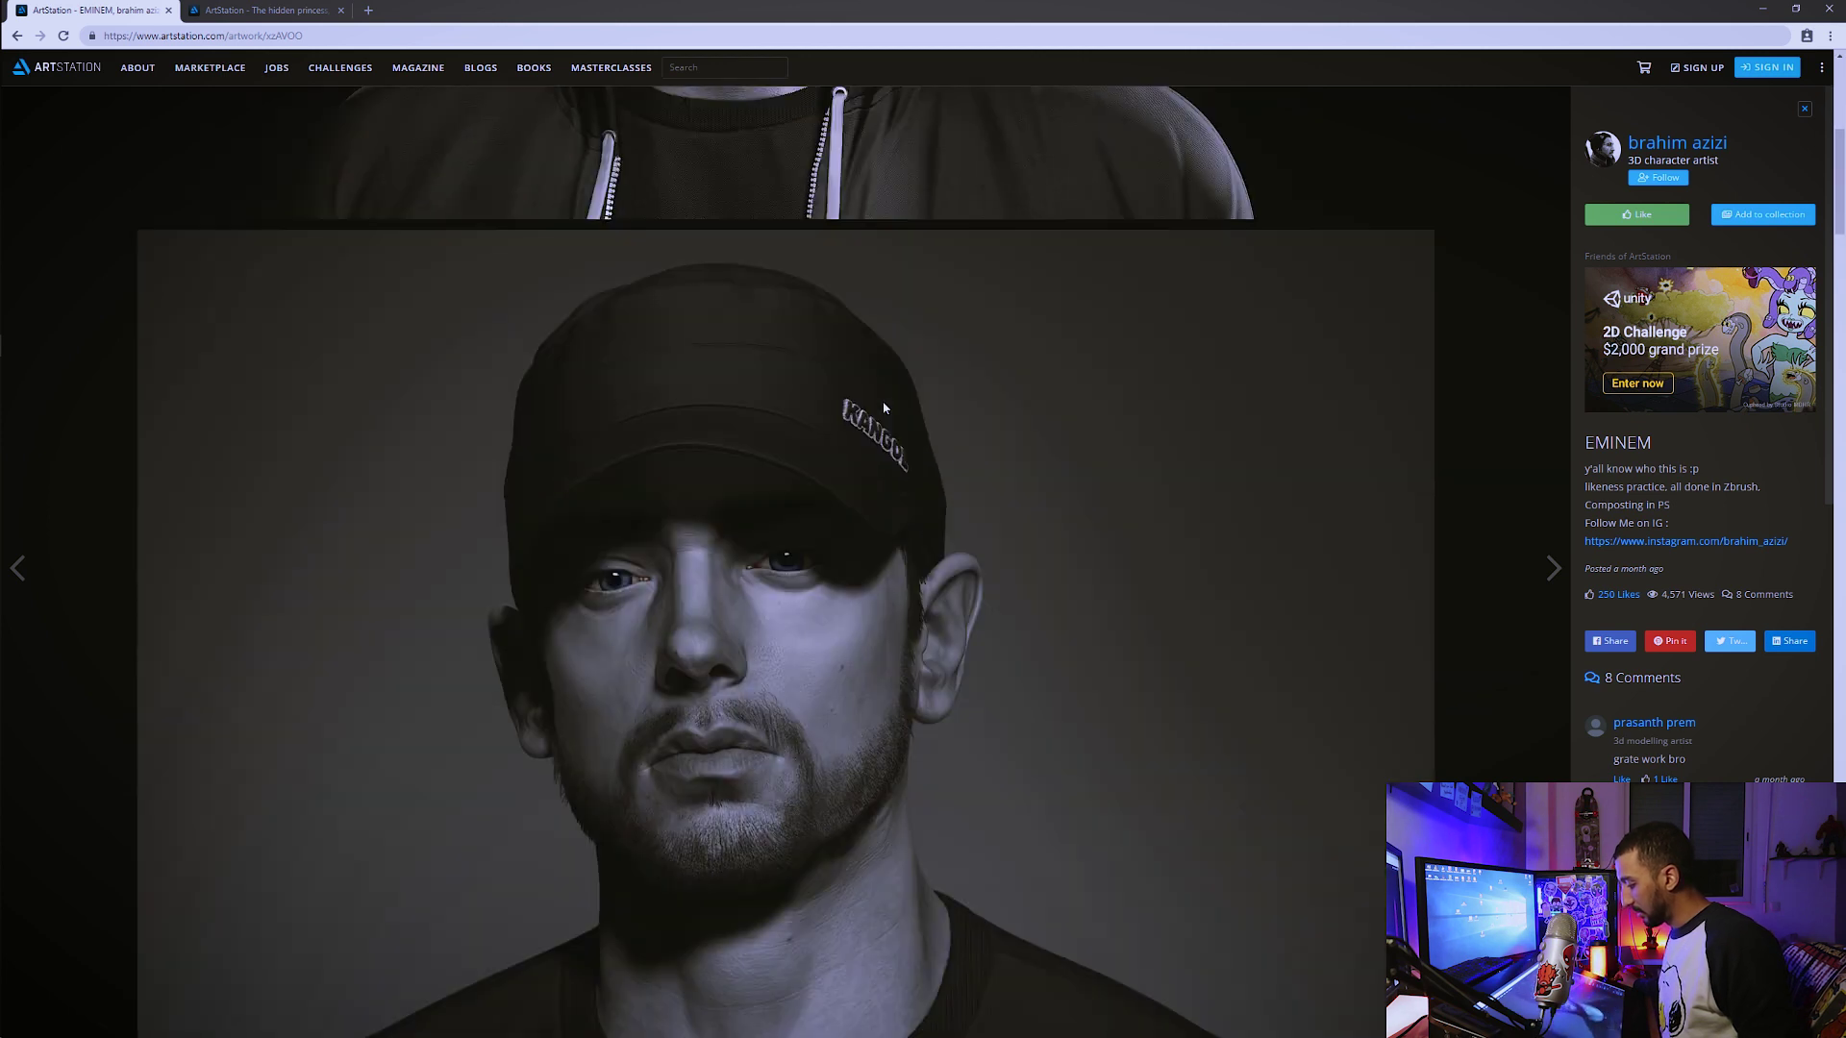
pyautogui.scroll(-2, 885, 409)
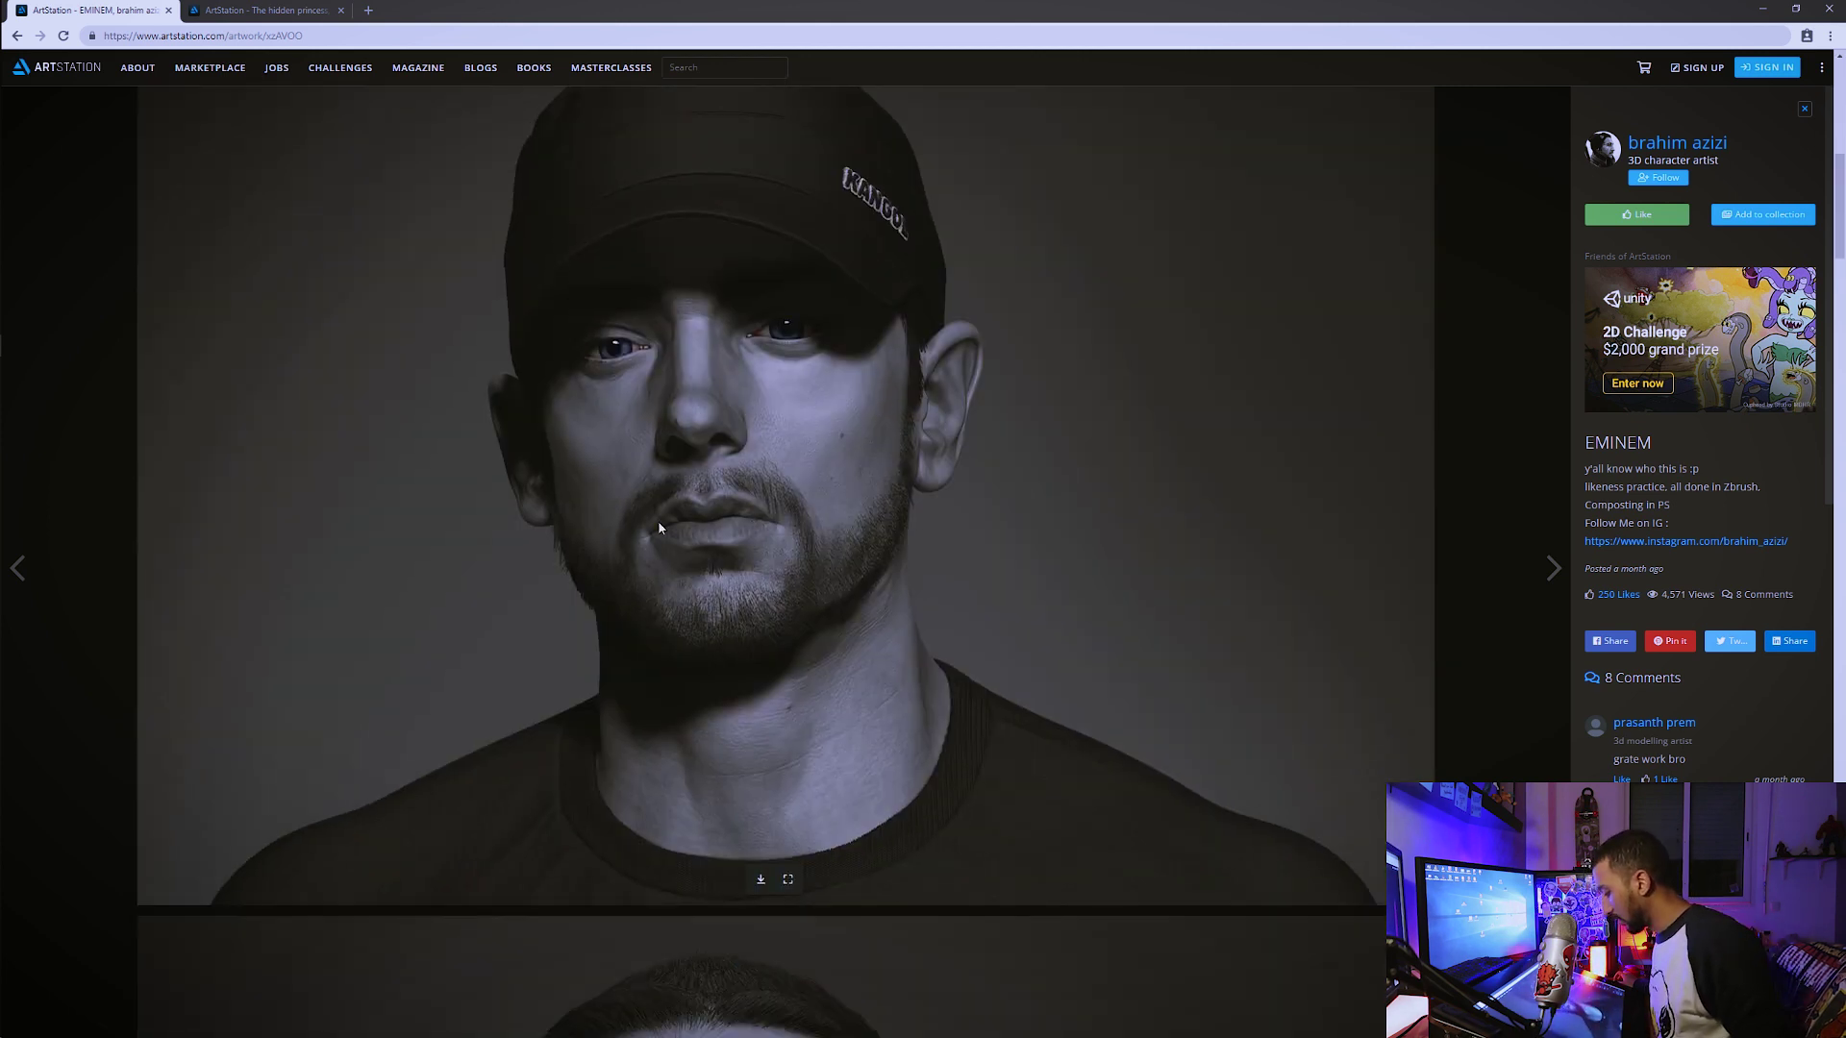
pyautogui.scroll(2, 893, 403)
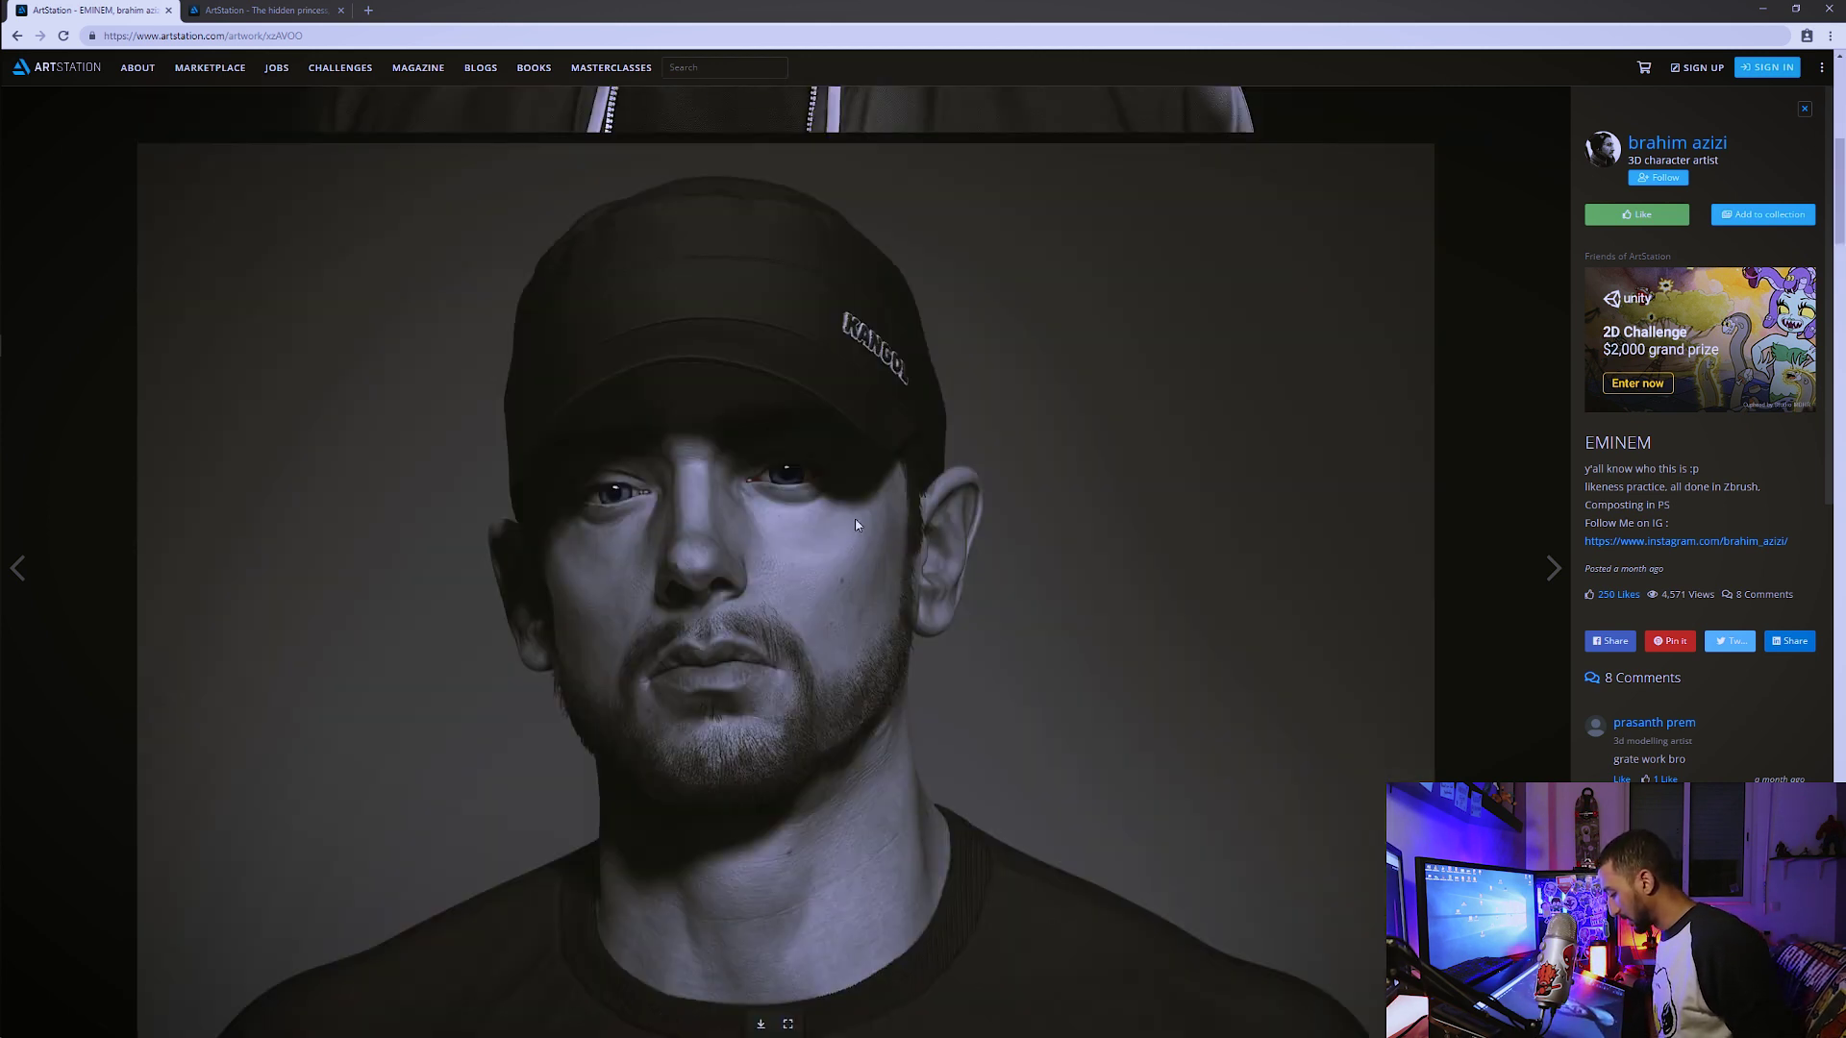
pyautogui.scroll(-9, 857, 524)
pyautogui.scroll(3, 690, 469)
pyautogui.scroll(-4, 690, 469)
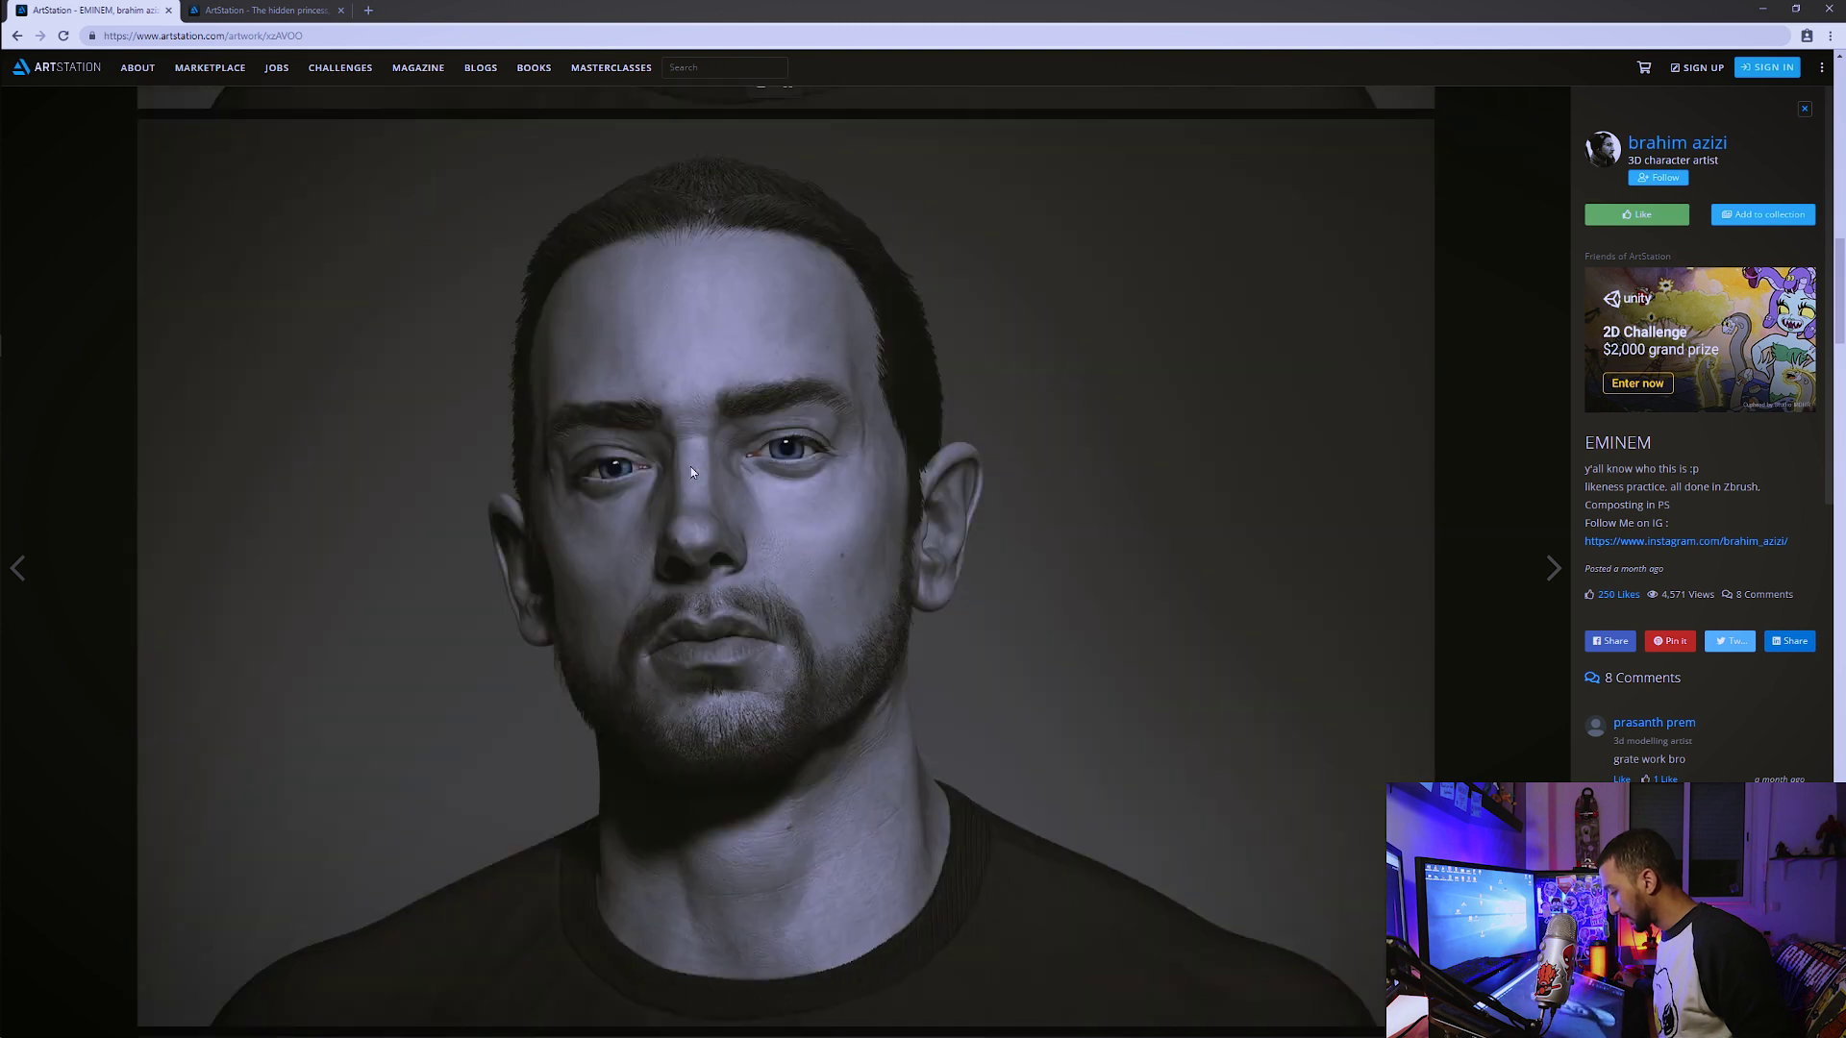
pyautogui.scroll(-2, 647, 462)
pyautogui.scroll(-4, 815, 437)
pyautogui.scroll(-3, 815, 437)
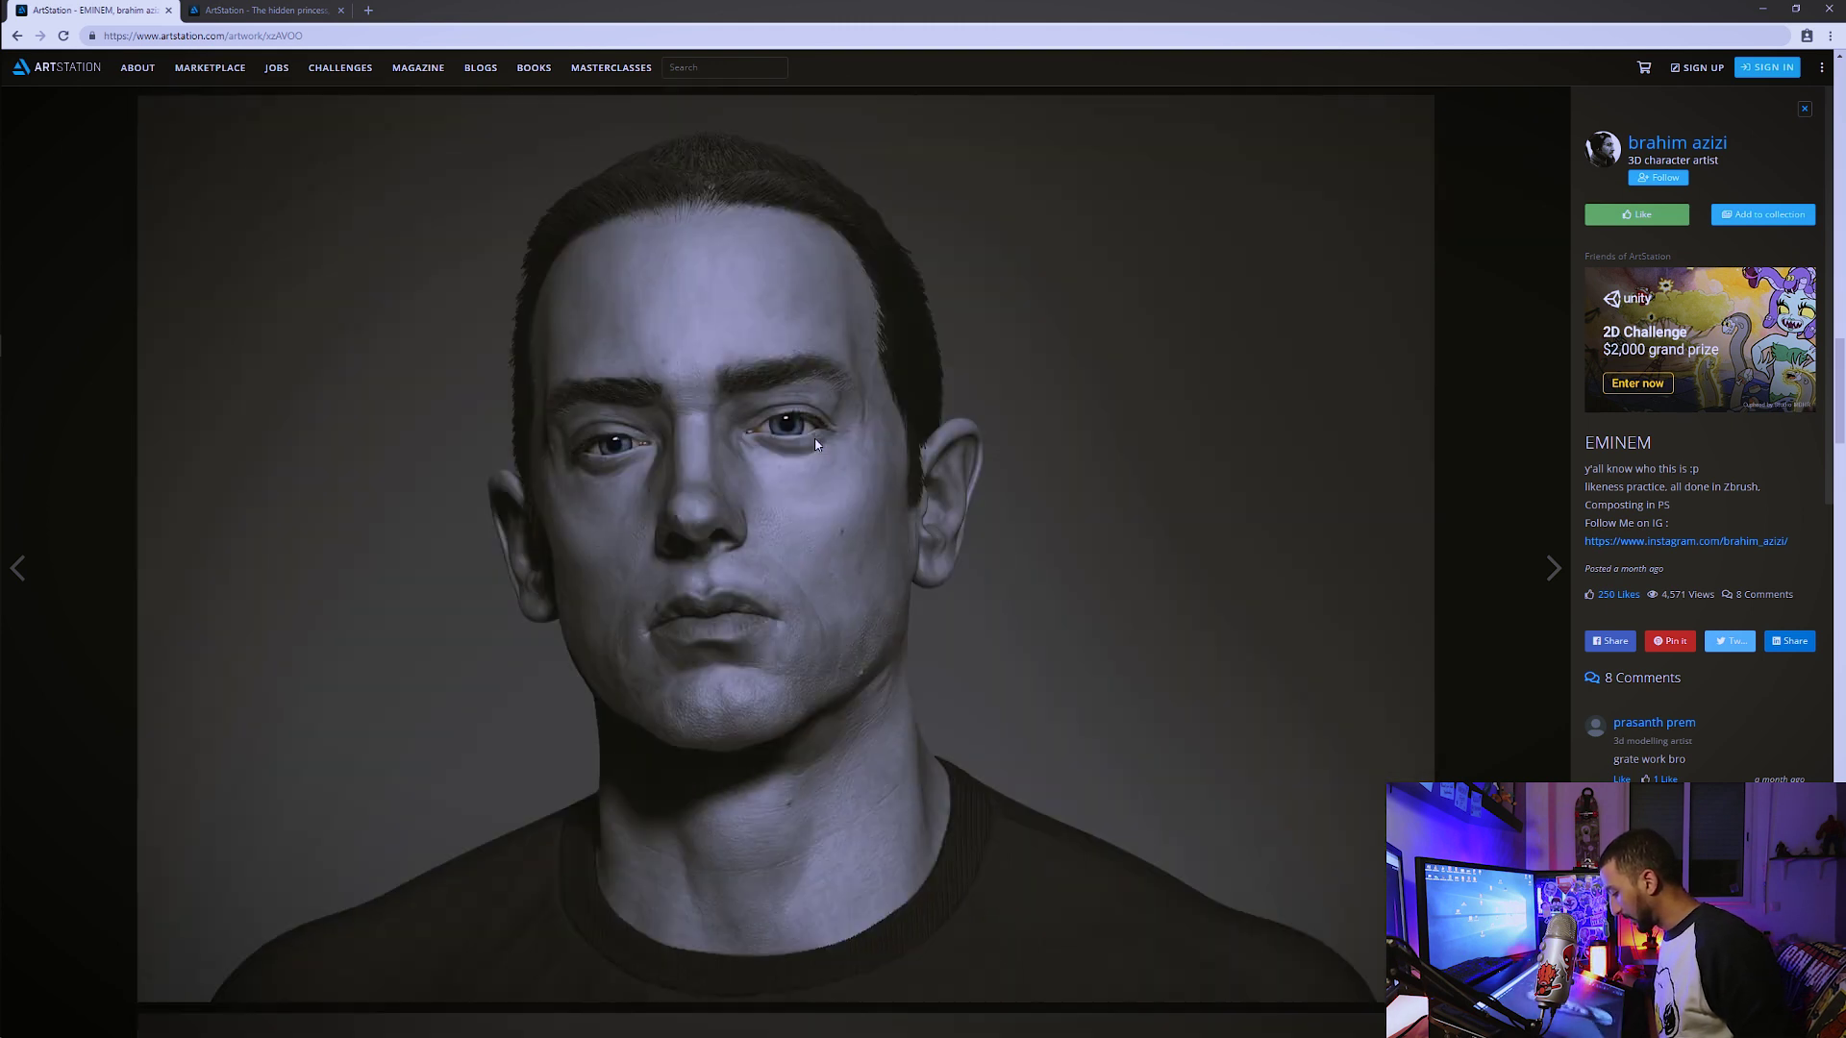
pyautogui.scroll(1, 815, 437)
pyautogui.scroll(-3, 870, 711)
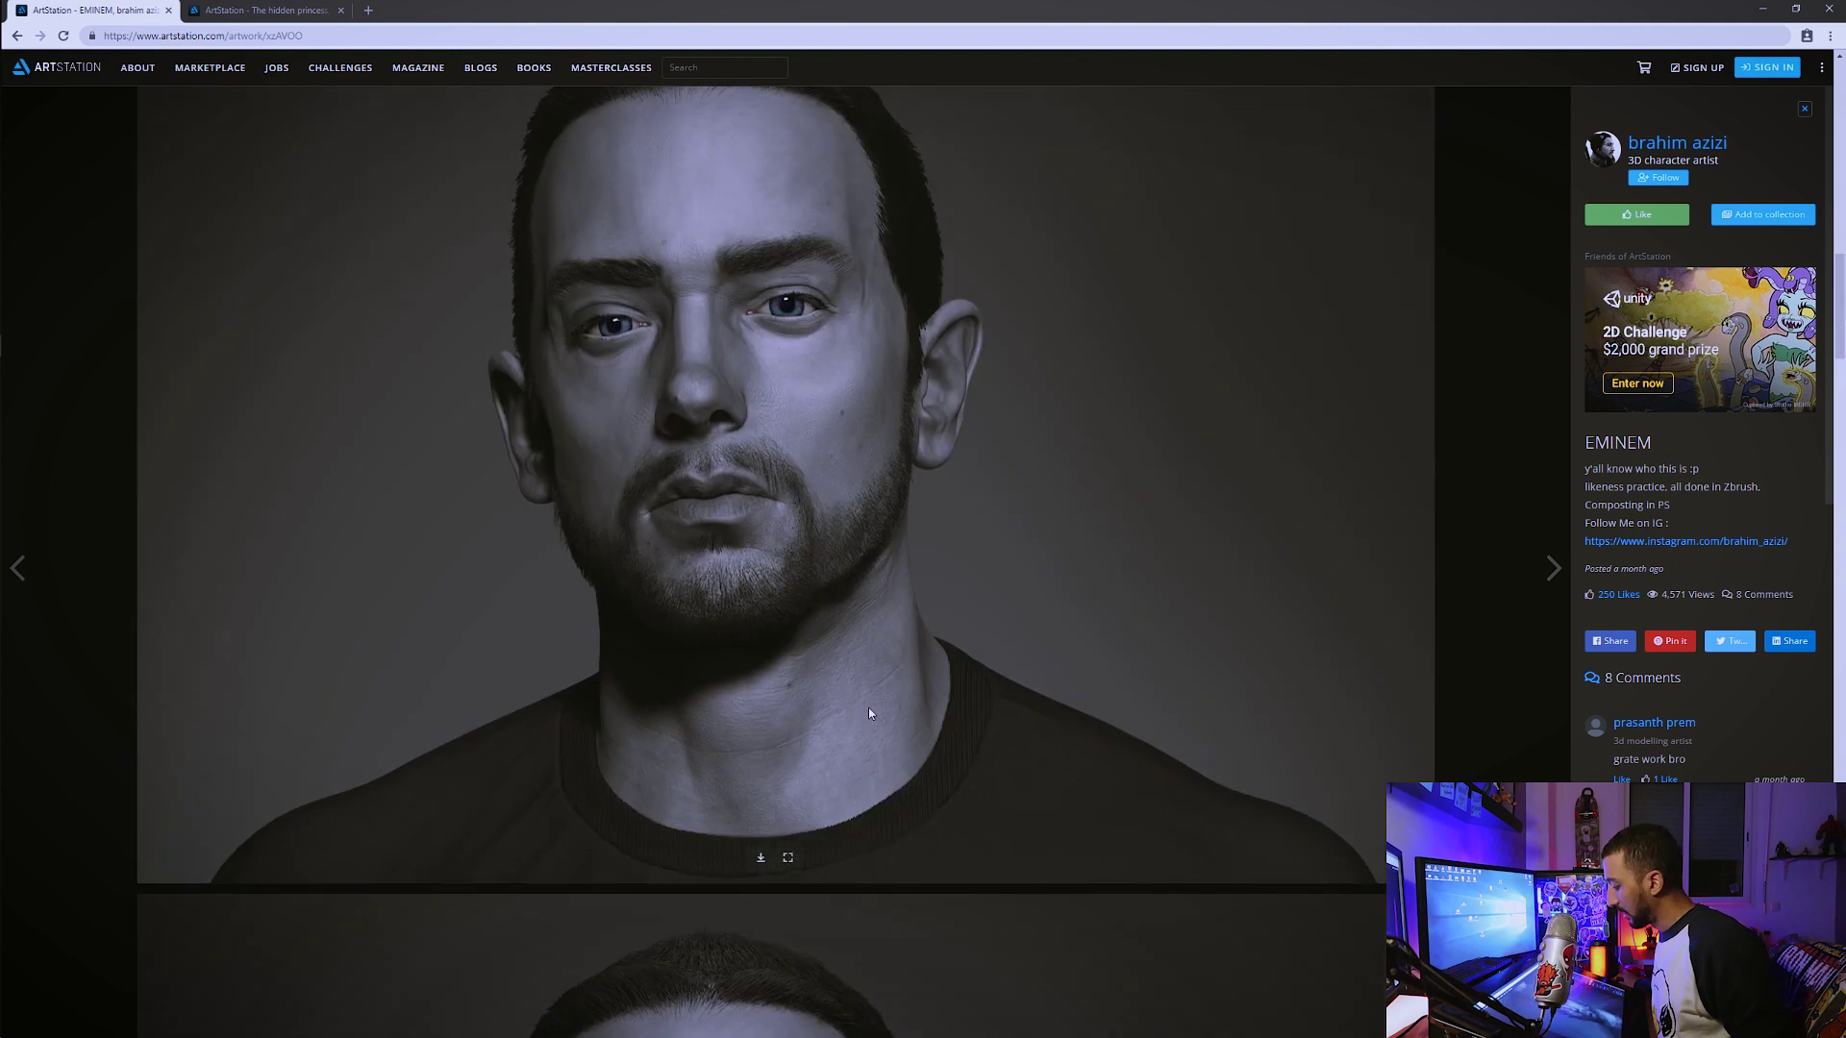
pyautogui.scroll(5, 870, 711)
pyautogui.scroll(4, 869, 710)
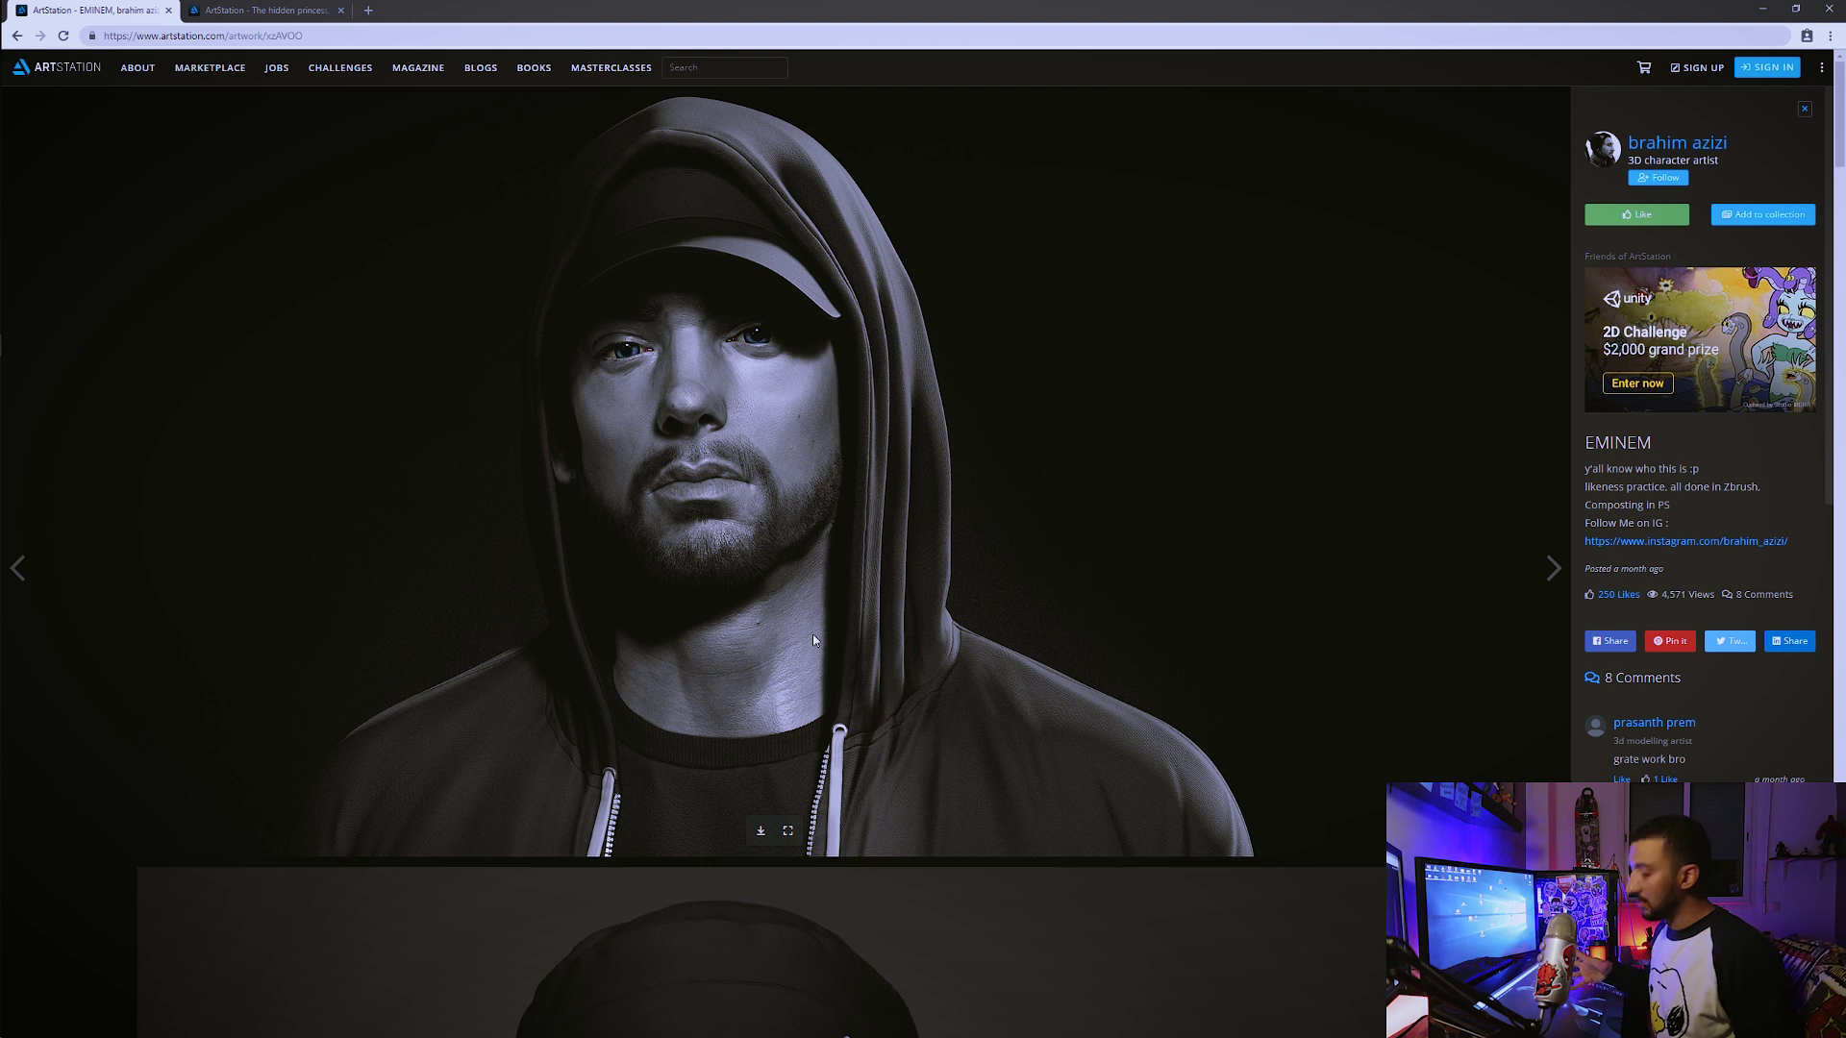
# Step: Scroll further down past the capped profile to the three-quarter bare-head render
pyautogui.scroll(-5, 702, 596)
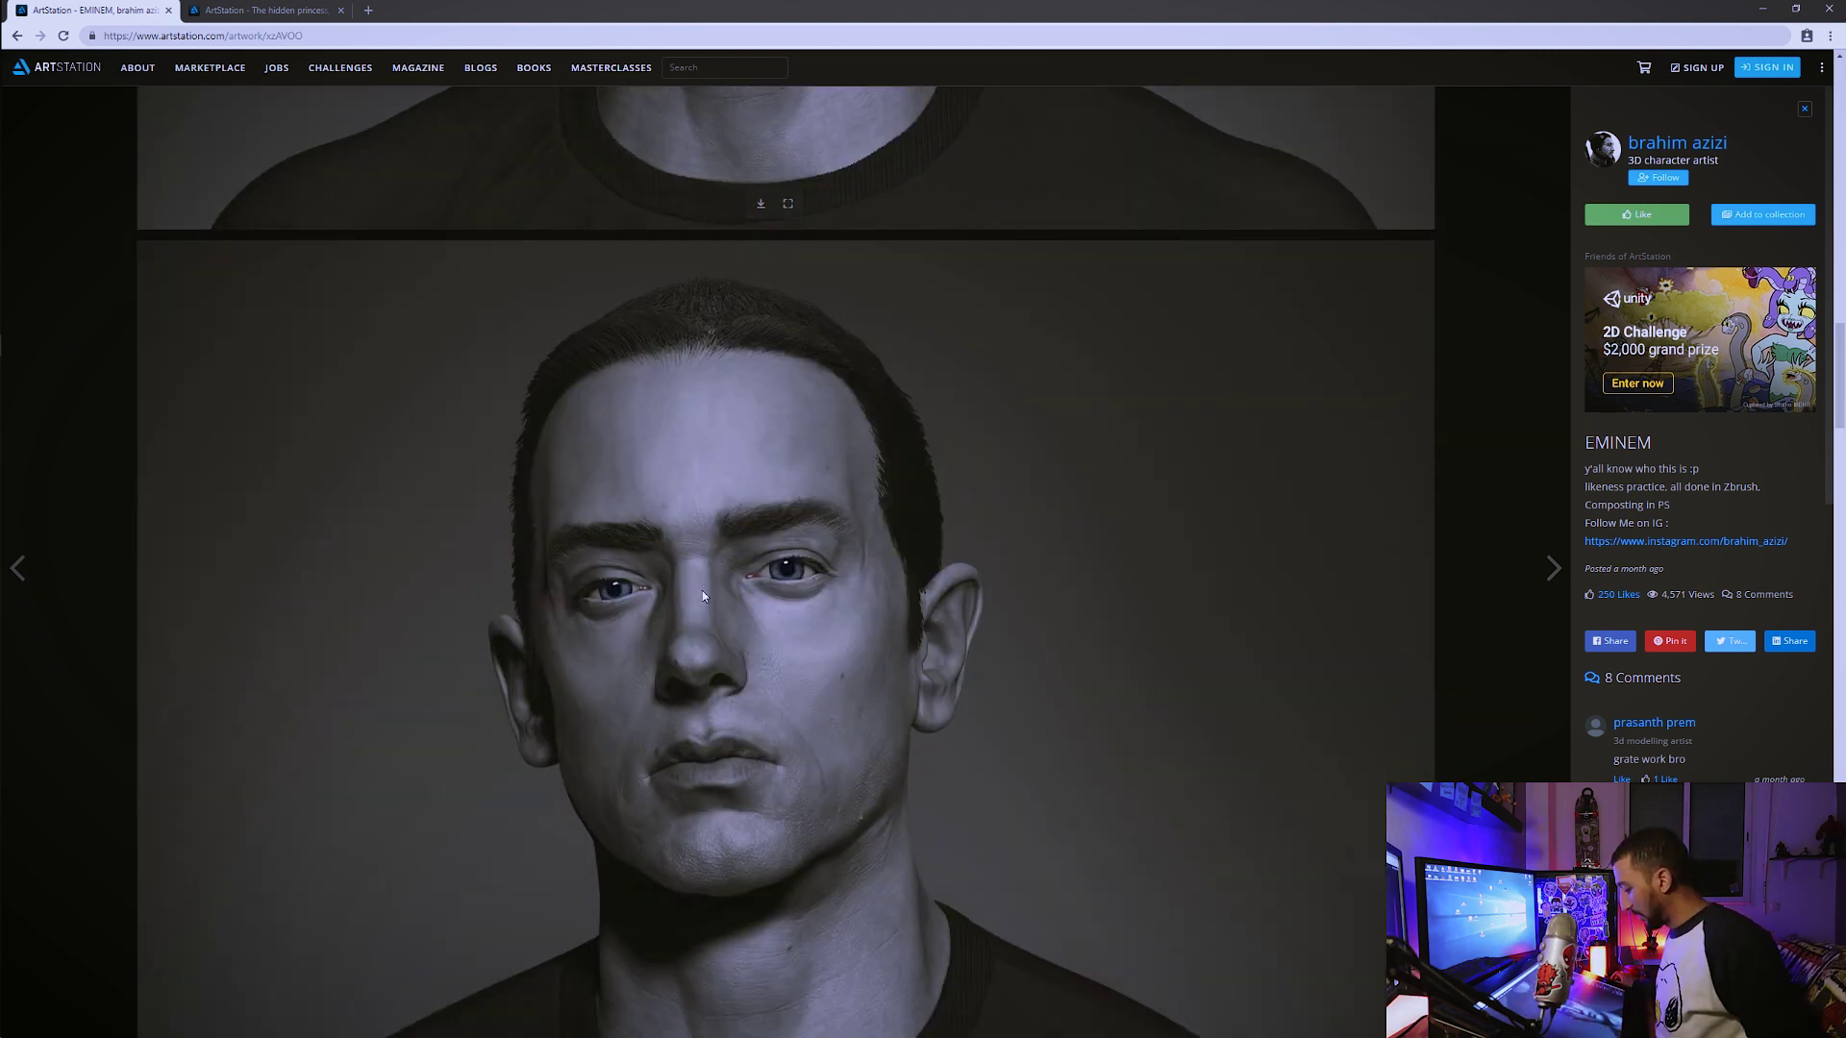
pyautogui.scroll(-1, 895, 694)
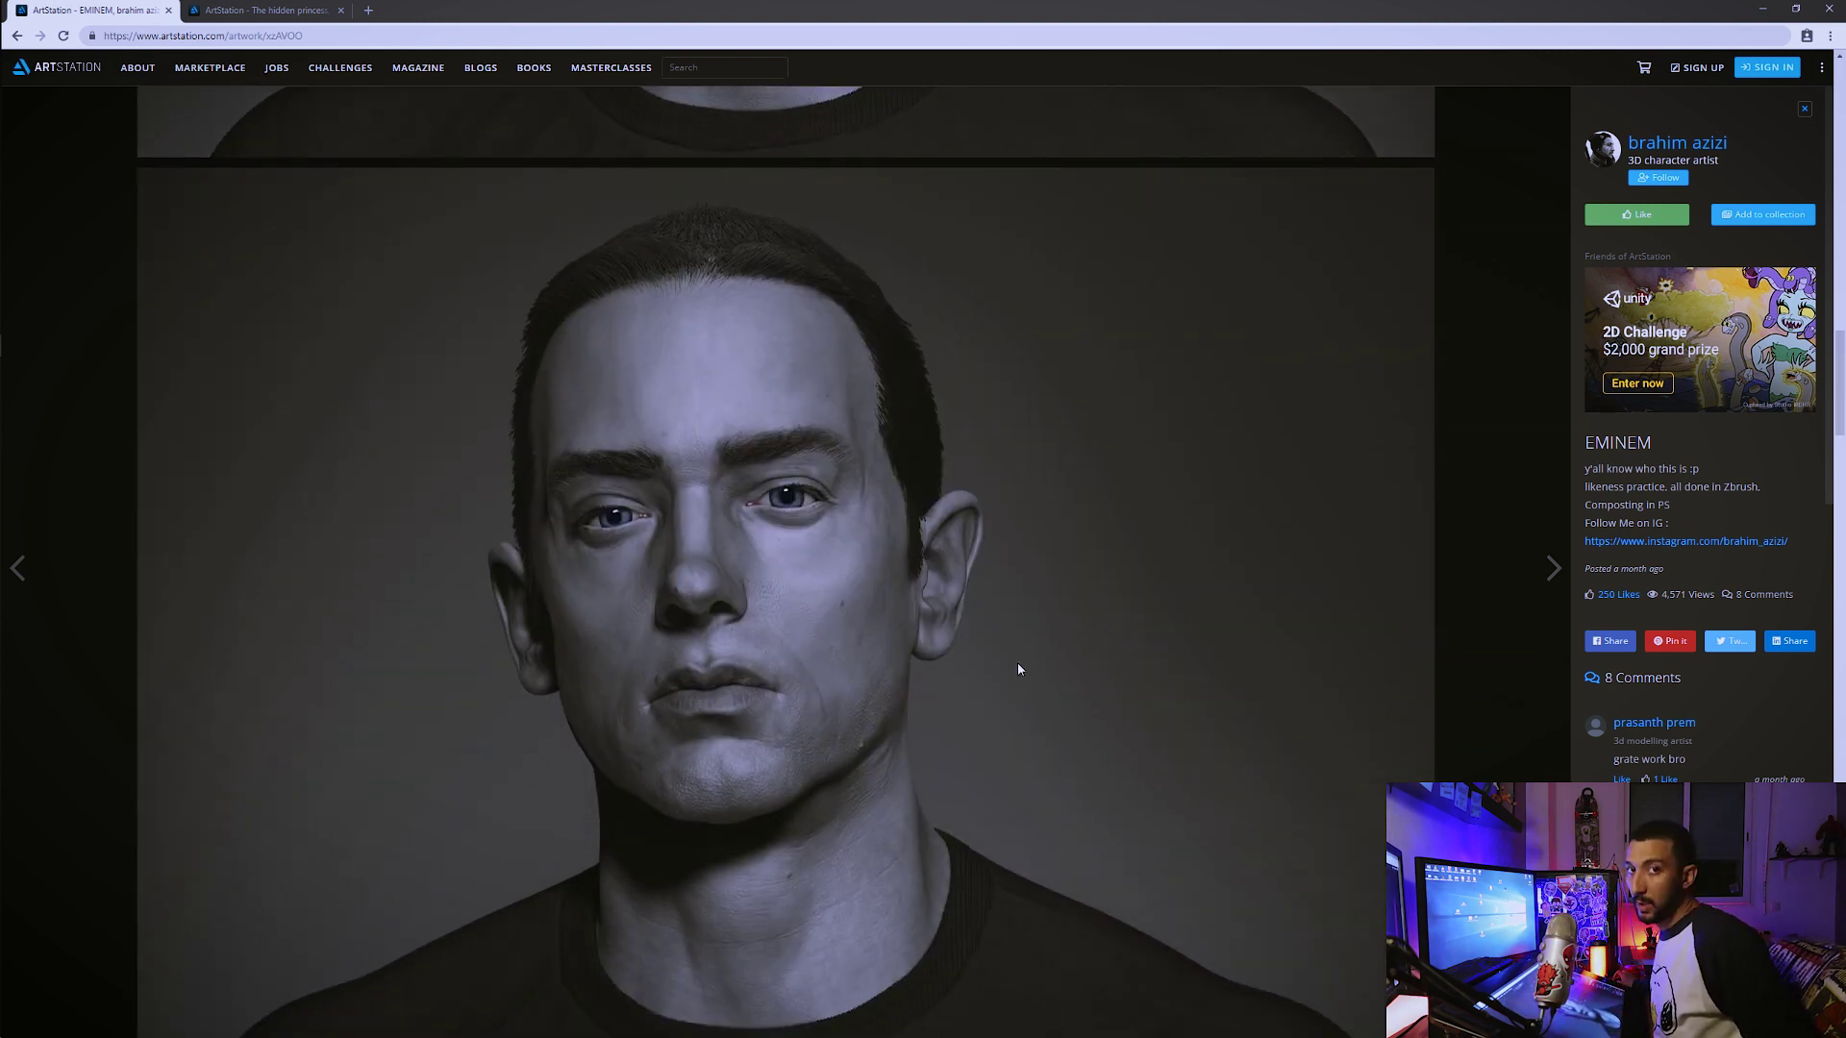
pyautogui.scroll(-5, 1018, 665)
pyautogui.scroll(-2, 1018, 665)
pyautogui.scroll(-1, 1018, 665)
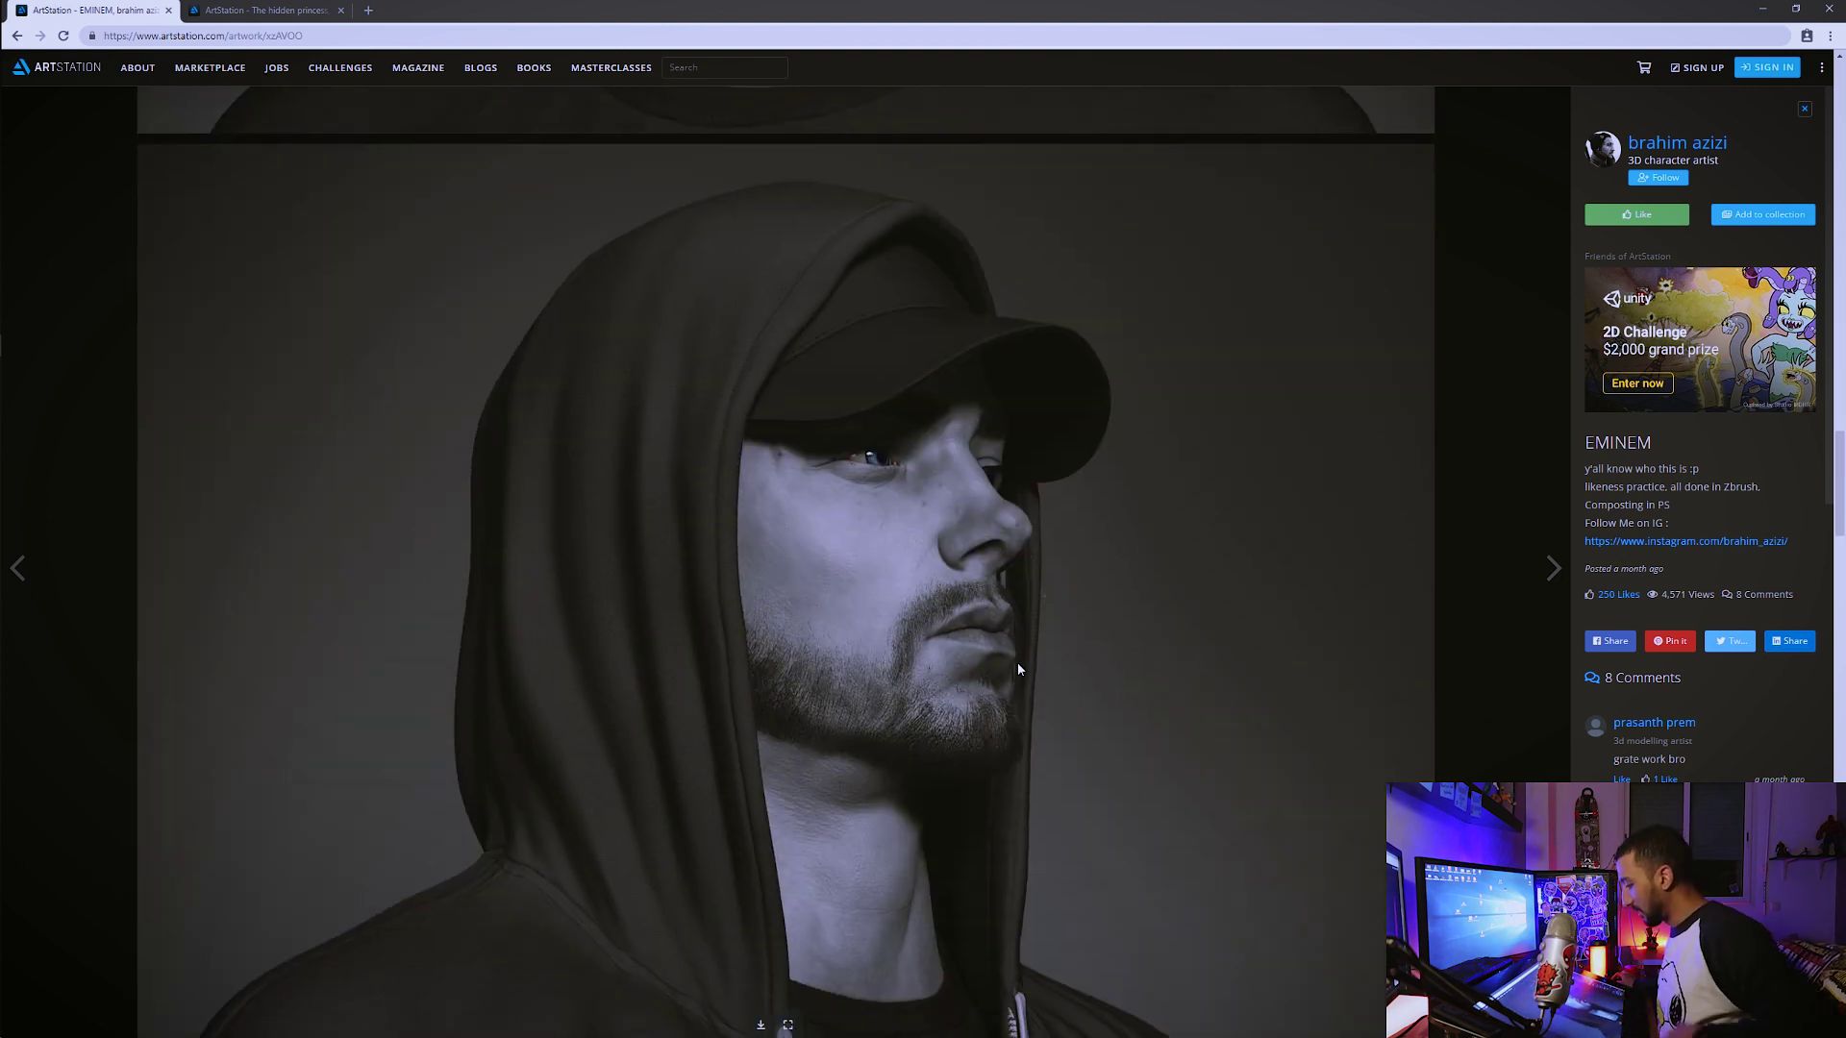
pyautogui.scroll(-1, 1015, 661)
pyautogui.scroll(-3, 671, 556)
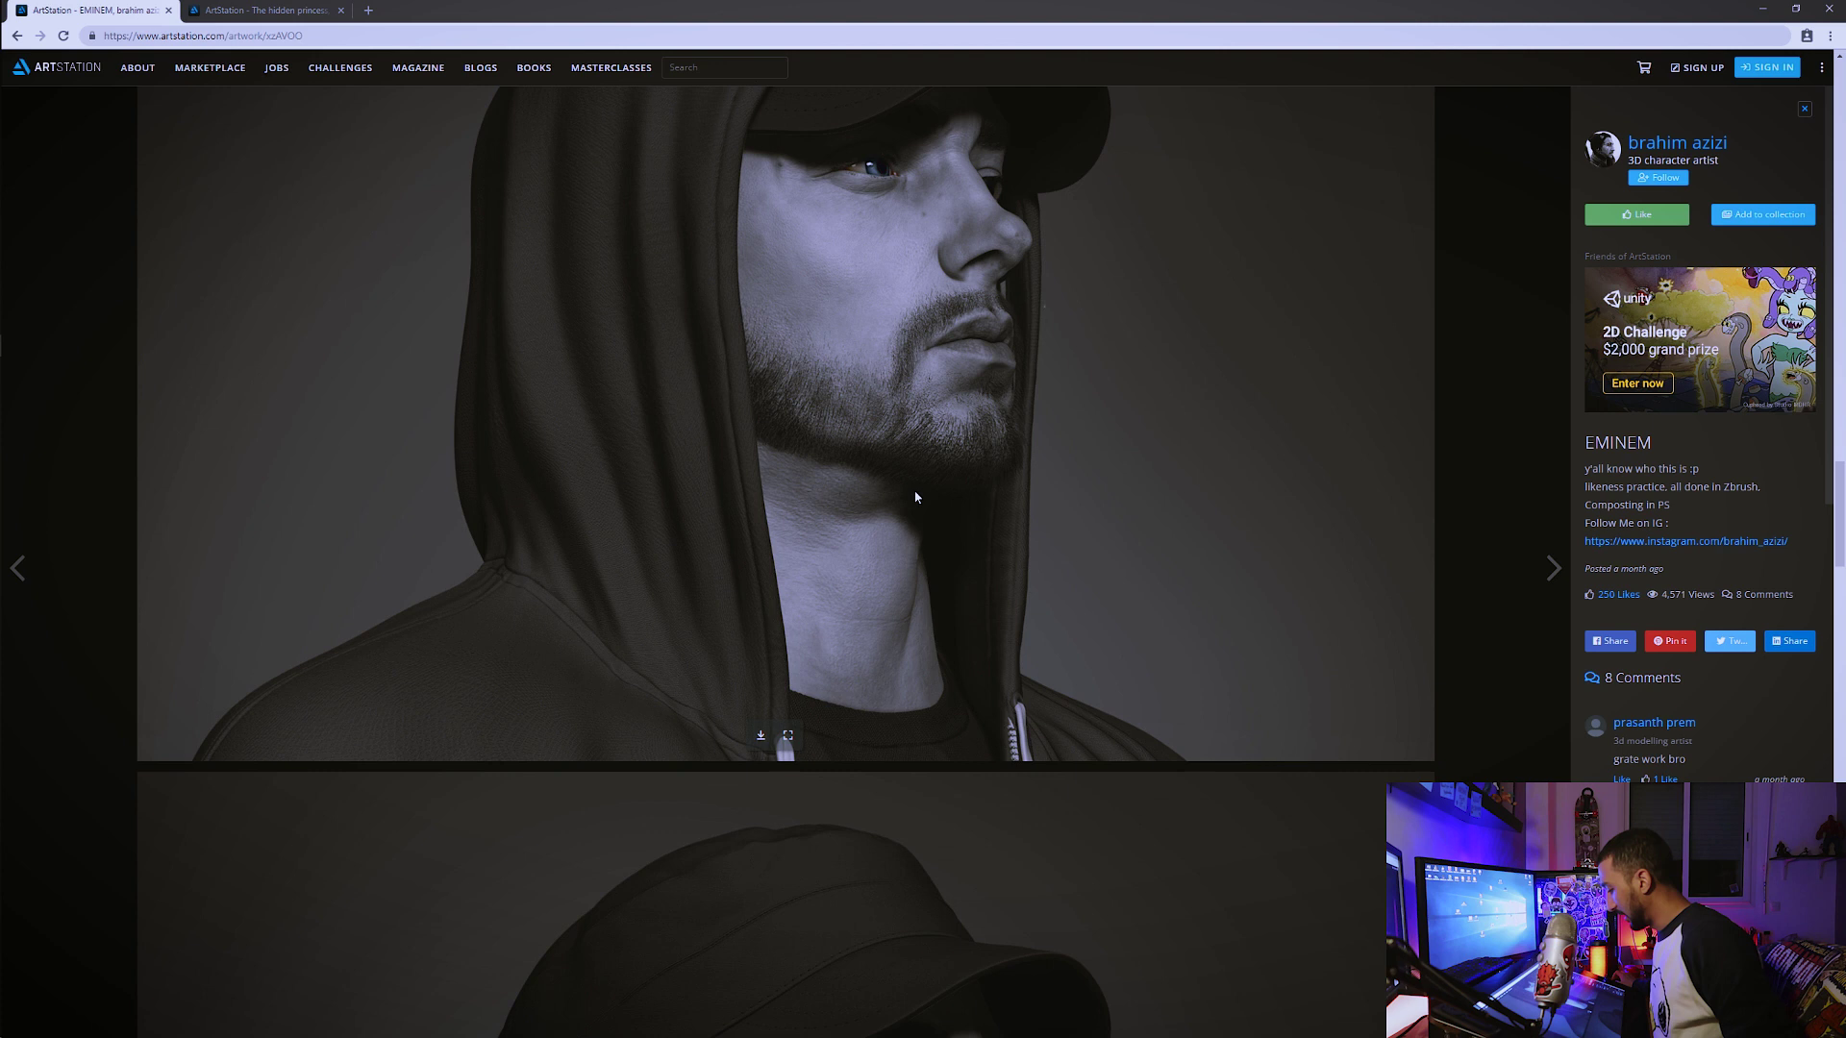
pyautogui.scroll(-5, 914, 496)
pyautogui.scroll(-1, 914, 496)
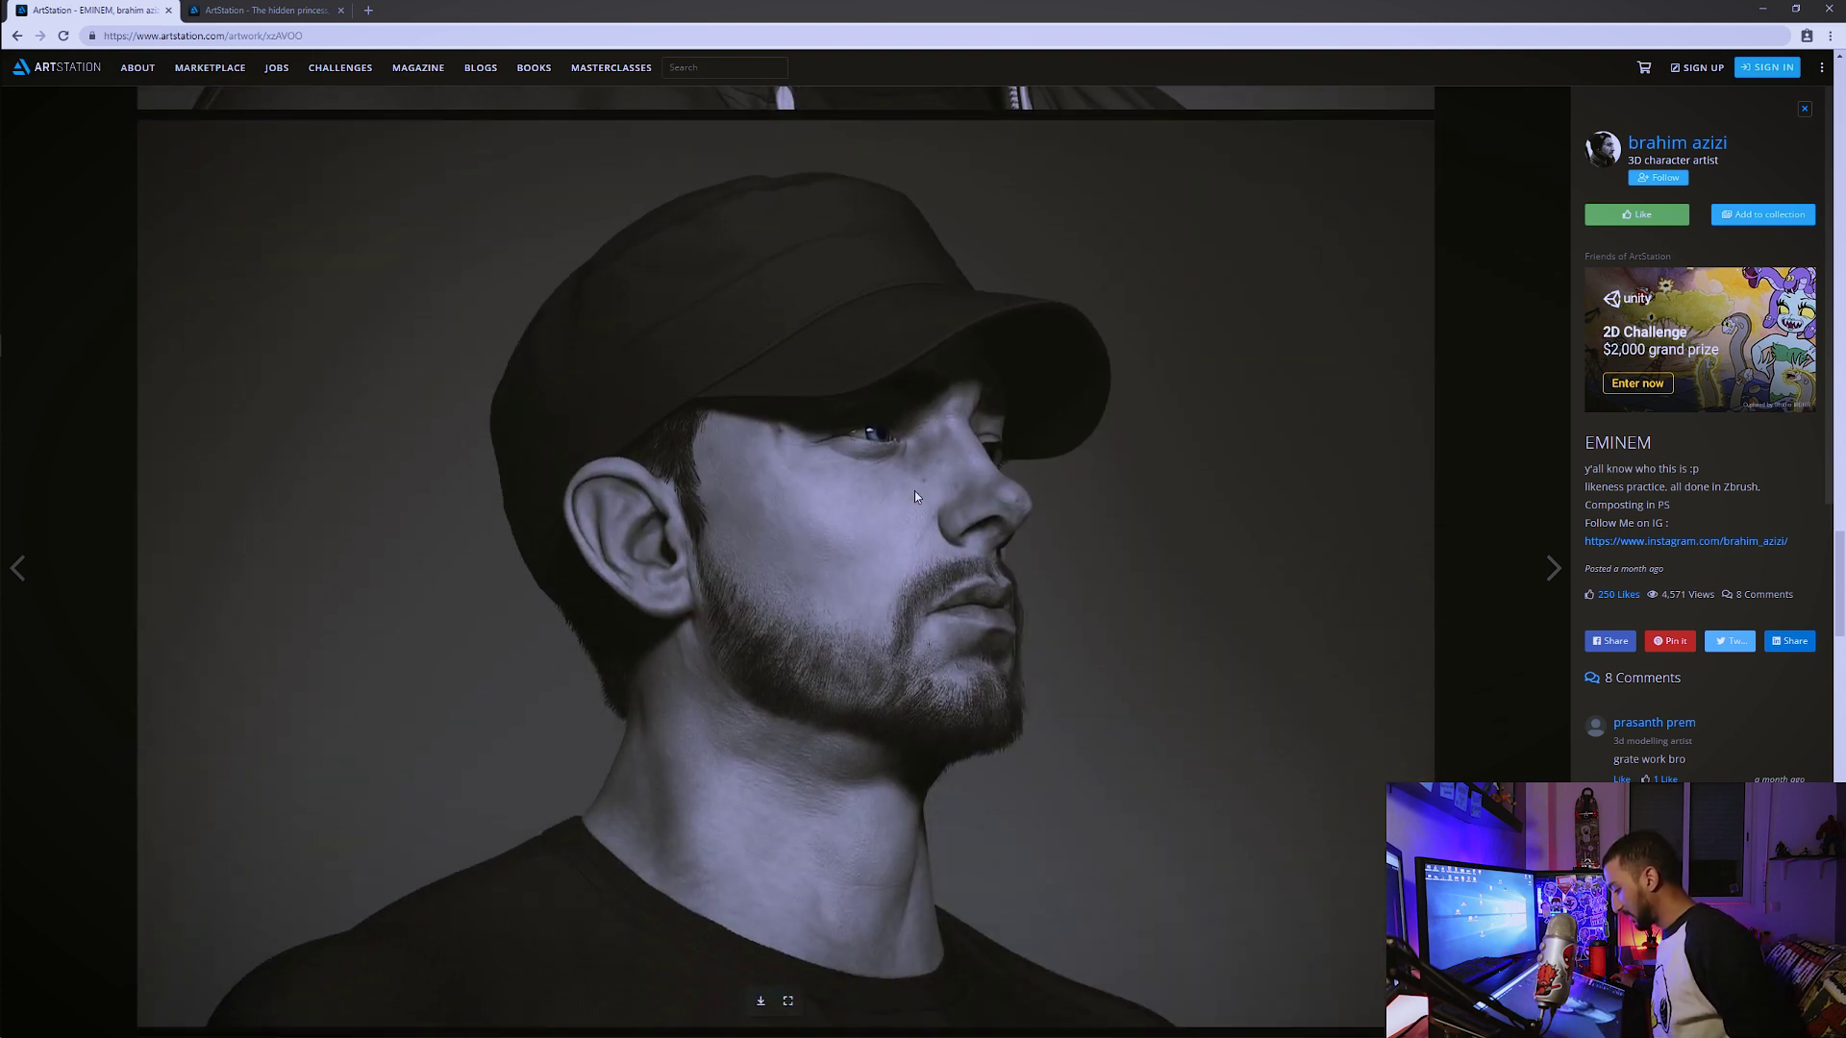
pyautogui.scroll(-1, 914, 496)
pyautogui.scroll(-4, 914, 496)
pyautogui.scroll(-5, 914, 496)
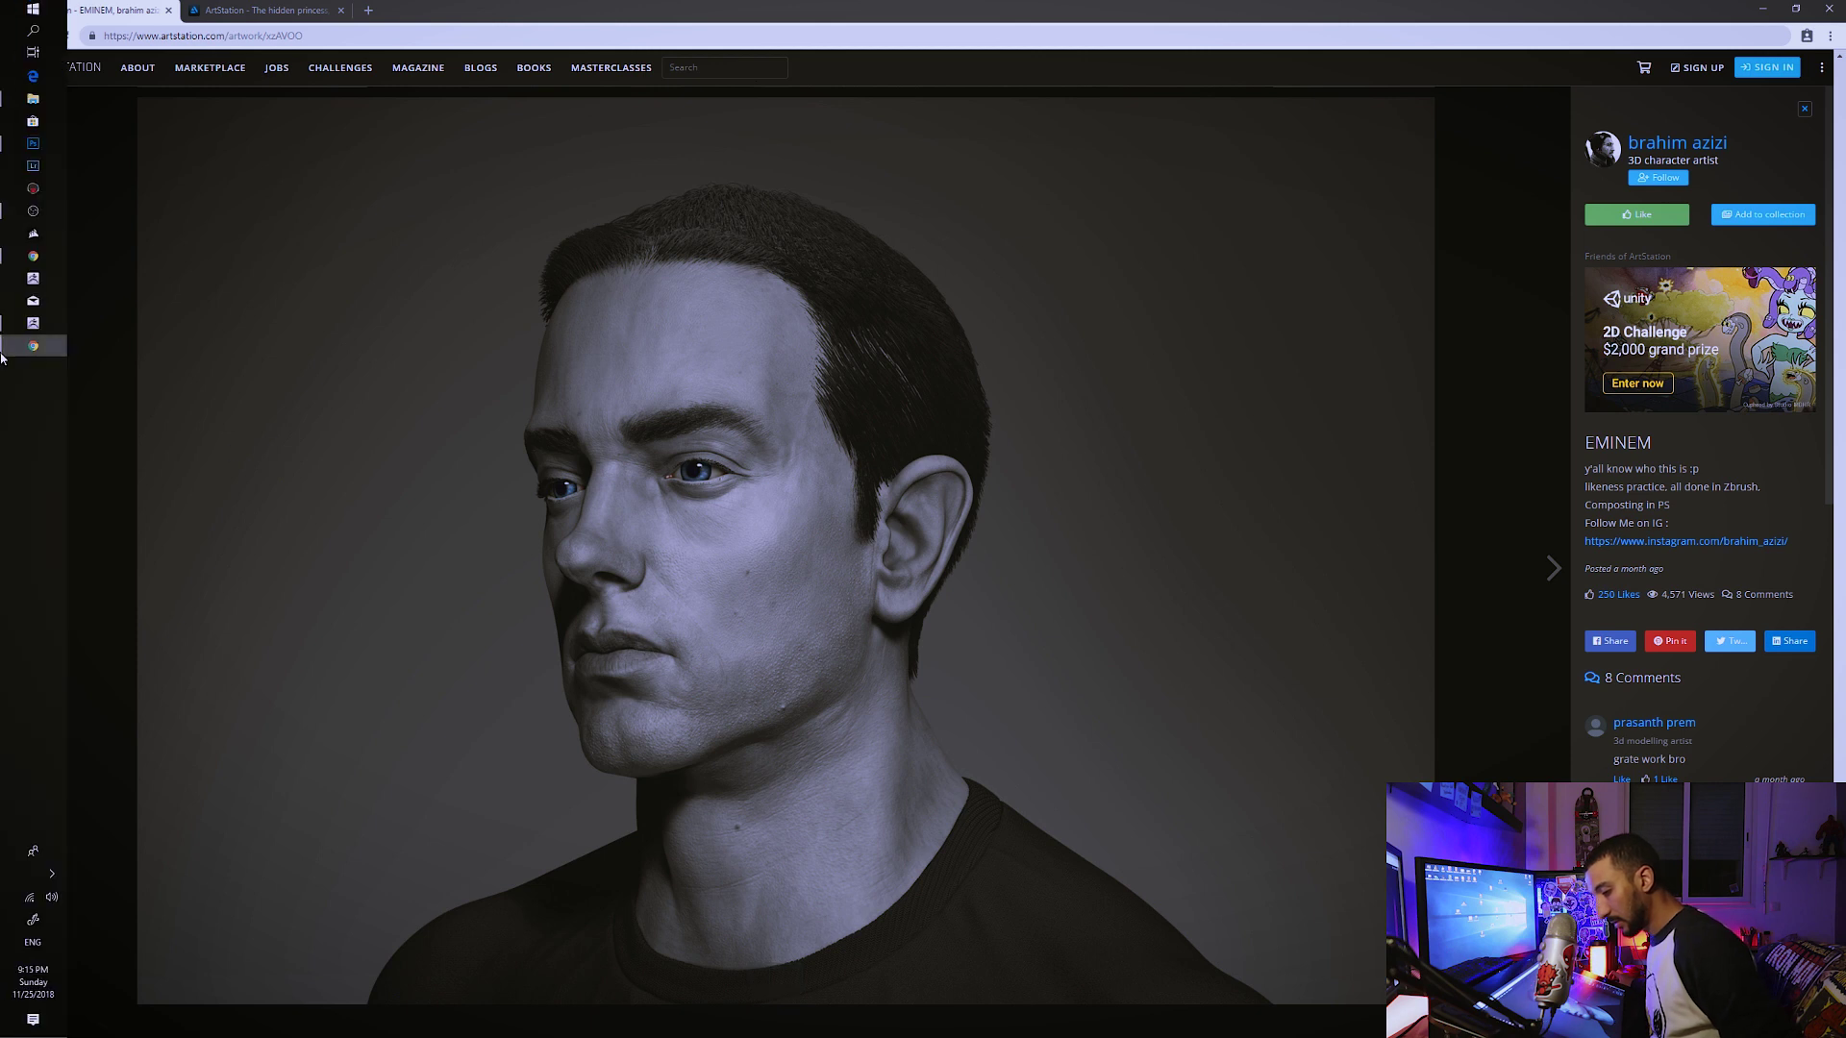
# Step: Bring up the ZBrush Eminem head, turn it three-quarter, and drop to subdivision level 1
pyautogui.click(29, 339)
pyautogui.moveTo(938, 563)
pyautogui.mouseDown(button='right')
pyautogui.moveTo(1025, 574)
pyautogui.moveTo(967, 574)
pyautogui.moveTo(1081, 546)
pyautogui.moveTo(998, 622)
pyautogui.mouseUp(button='right')
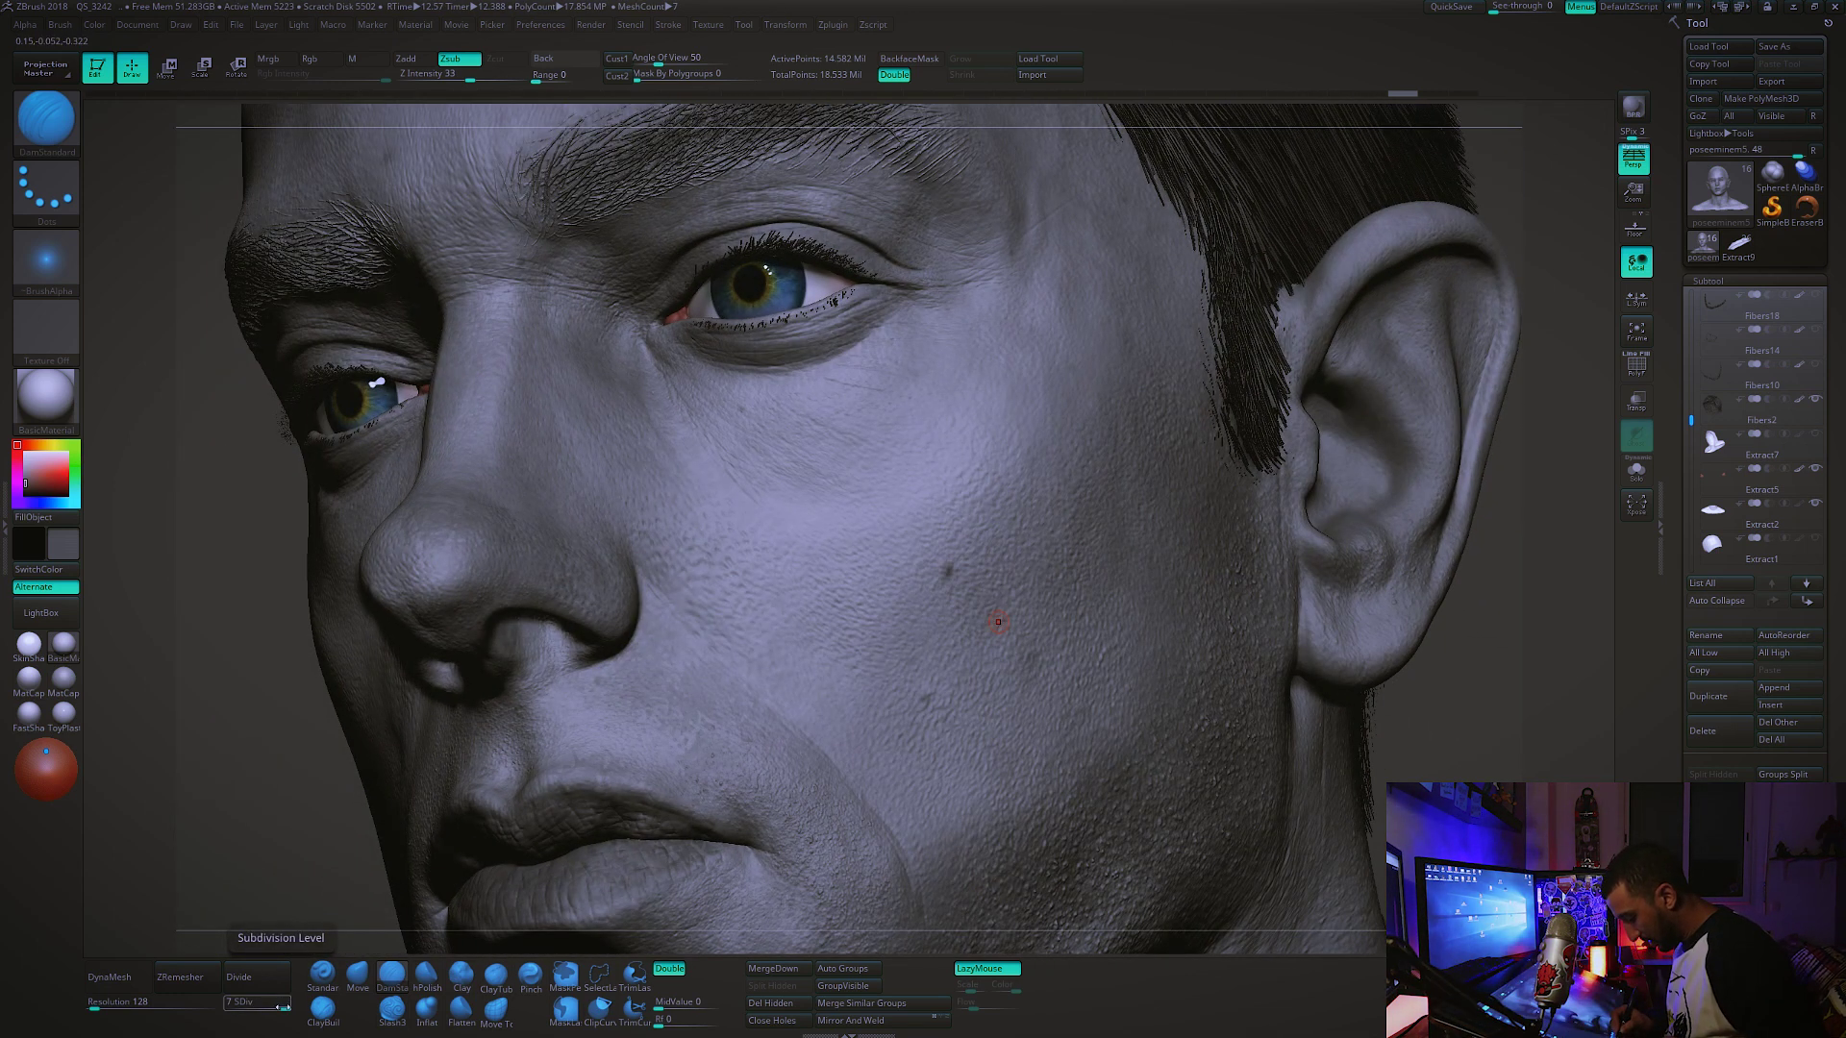
pyautogui.moveTo(284, 1006)
pyautogui.mouseDown()
pyautogui.moveTo(231, 1010)
pyautogui.moveTo(290, 1006)
pyautogui.mouseUp()
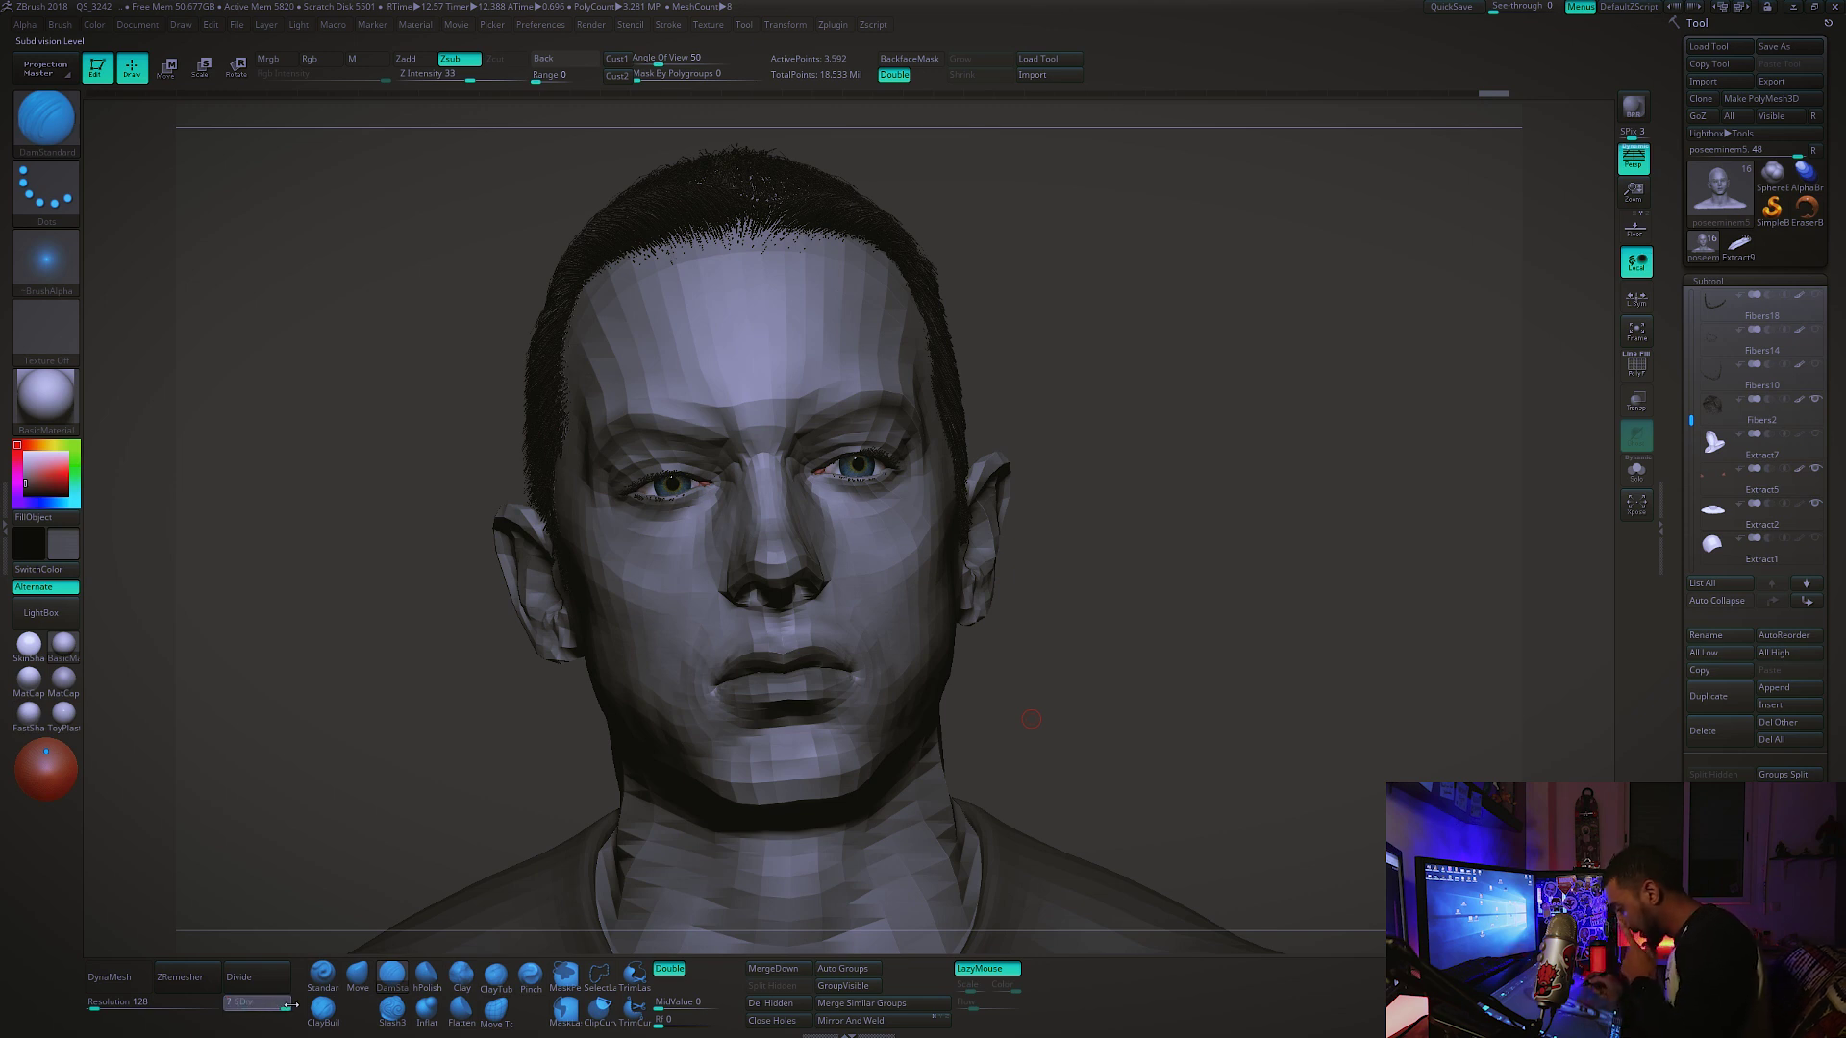
# Step: Restore subdivision level 7 and zoom in on the eye and cheek skin detail
pyautogui.moveTo(1141, 556)
pyautogui.mouseDown()
pyautogui.moveTo(1057, 673)
pyautogui.moveTo(972, 694)
pyautogui.moveTo(813, 616)
pyautogui.moveTo(914, 424)
pyautogui.moveTo(869, 606)
pyautogui.mouseUp()
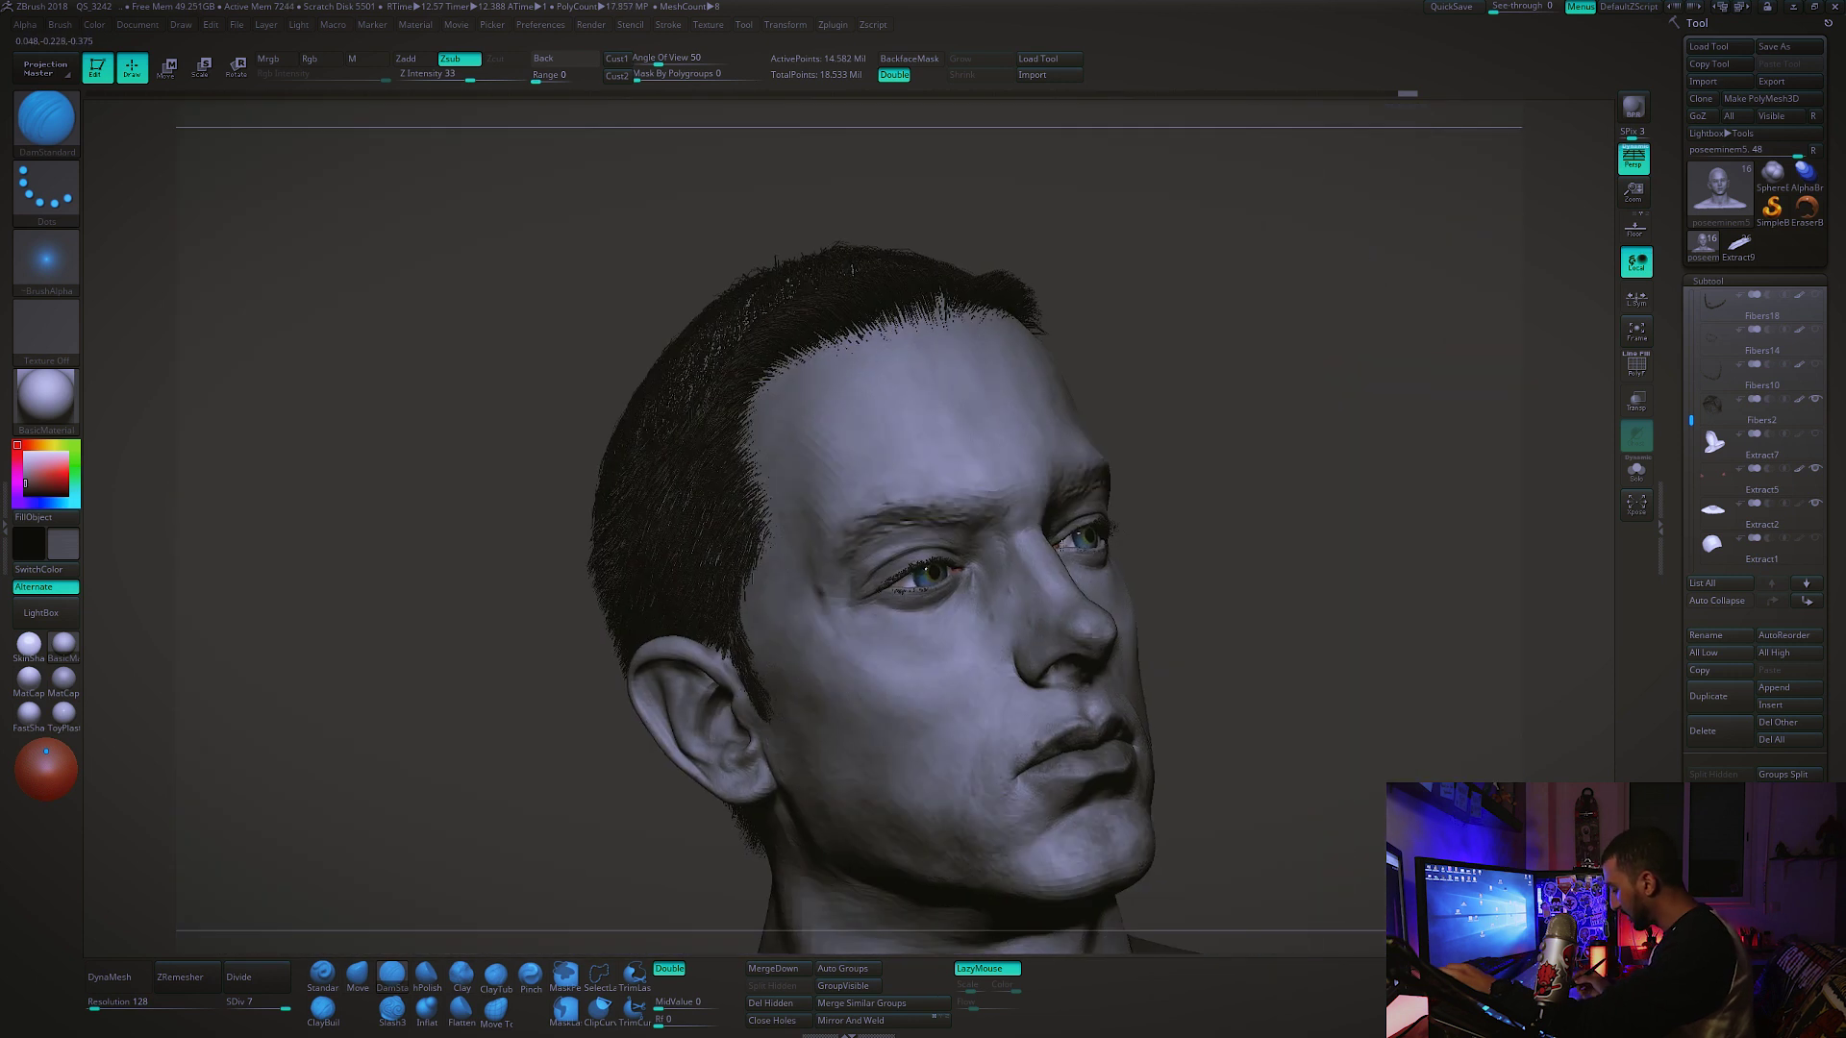
pyautogui.moveTo(871, 558)
pyautogui.mouseDown()
pyautogui.moveTo(962, 503)
pyautogui.moveTo(862, 557)
pyautogui.moveTo(940, 618)
pyautogui.moveTo(970, 351)
pyautogui.mouseUp()
pyautogui.moveTo(916, 598)
pyautogui.mouseDown()
pyautogui.moveTo(850, 582)
pyautogui.moveTo(1018, 562)
pyautogui.mouseUp()
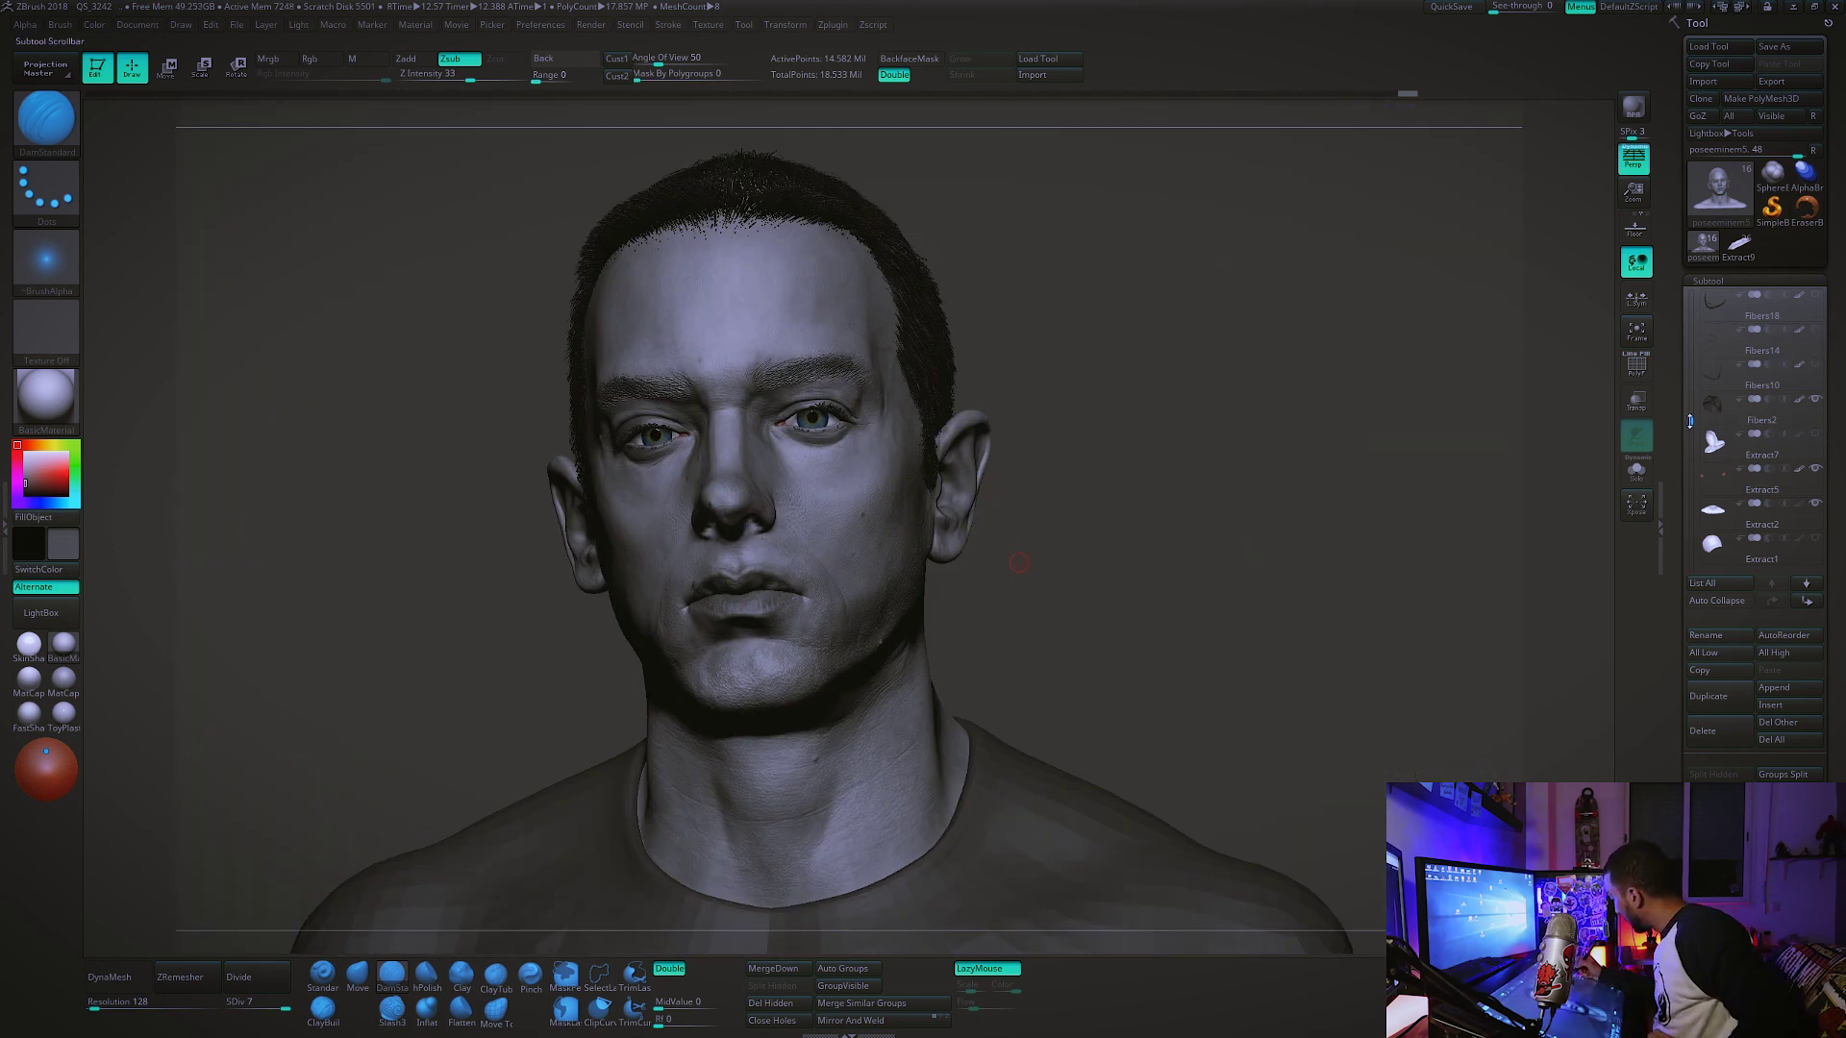
pyautogui.moveTo(1690, 420); pyautogui.dragTo(1692, 496)
pyautogui.scroll(3, 1712, 404)
# Step: Show the hood and cap subtools and view the whole capped bust from the front
pyautogui.click(1816, 365)
pyautogui.moveTo(1019, 577)
pyautogui.mouseDown()
pyautogui.moveTo(955, 596)
pyautogui.moveTo(1037, 539)
pyautogui.mouseUp()
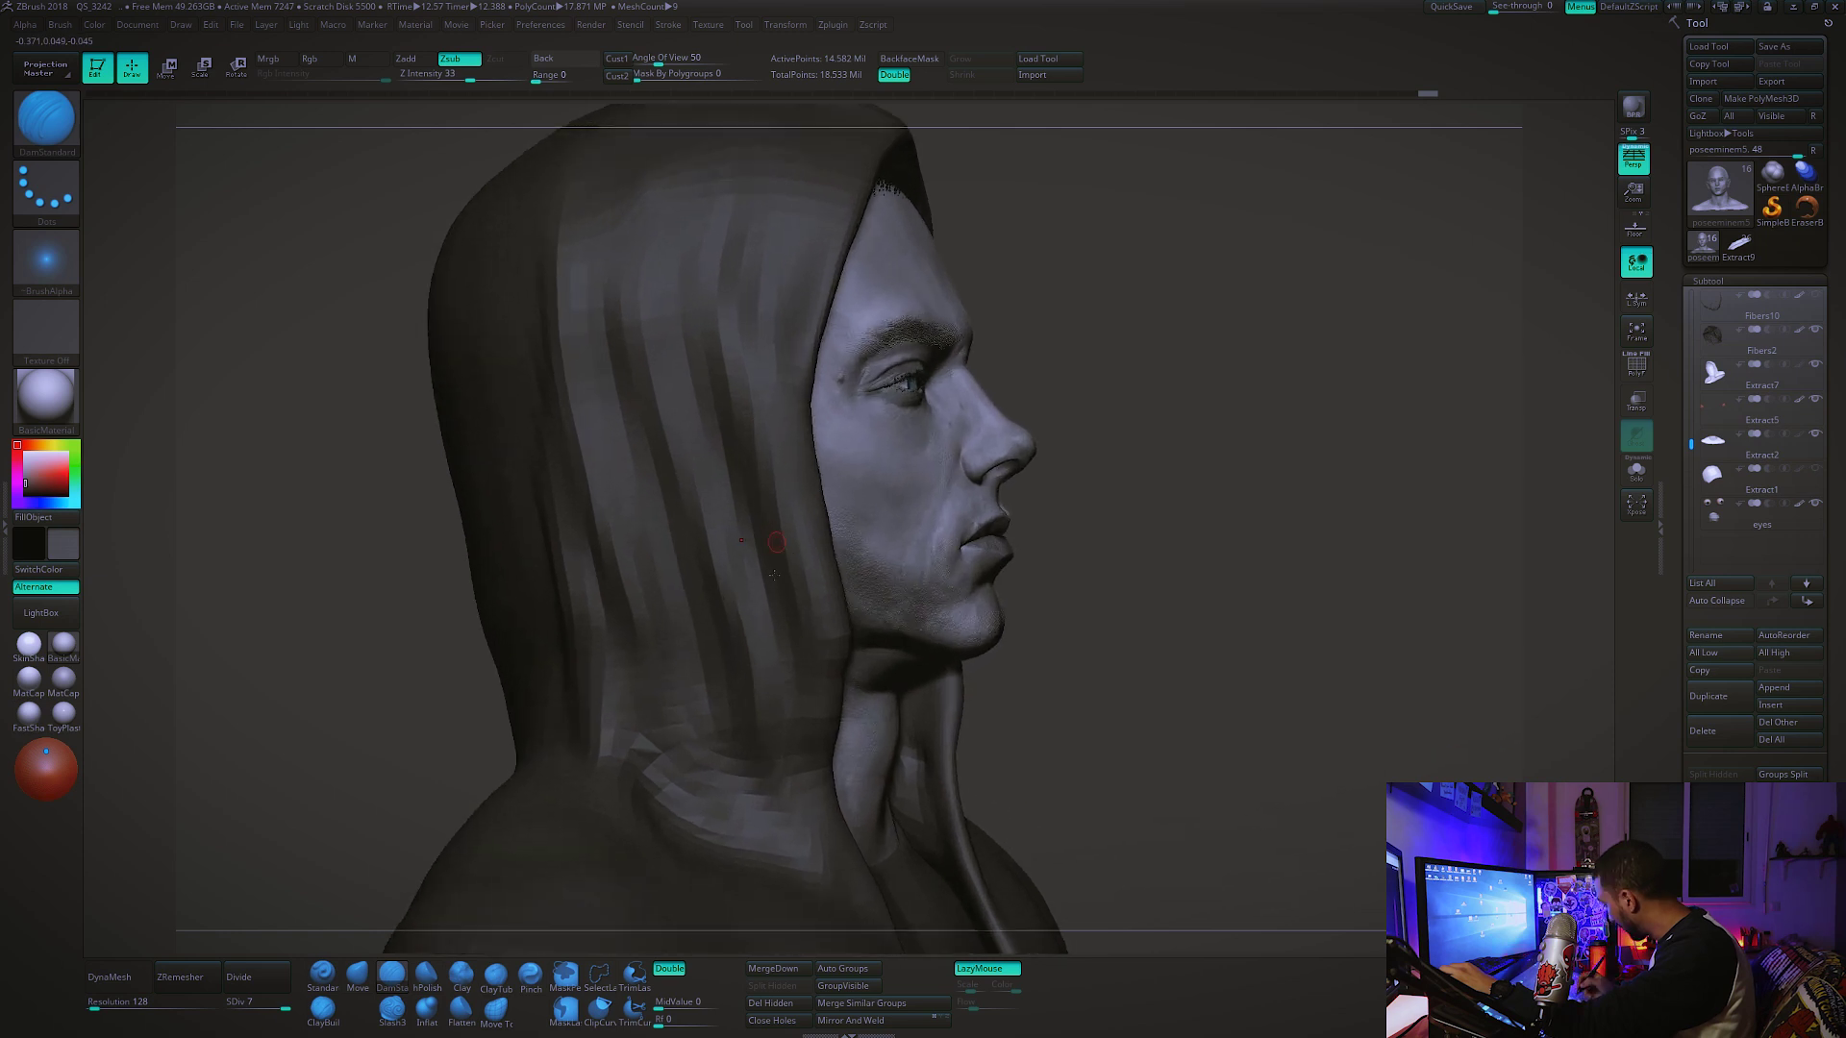
pyautogui.moveTo(1425, 568); pyautogui.dragTo(1549, 496)
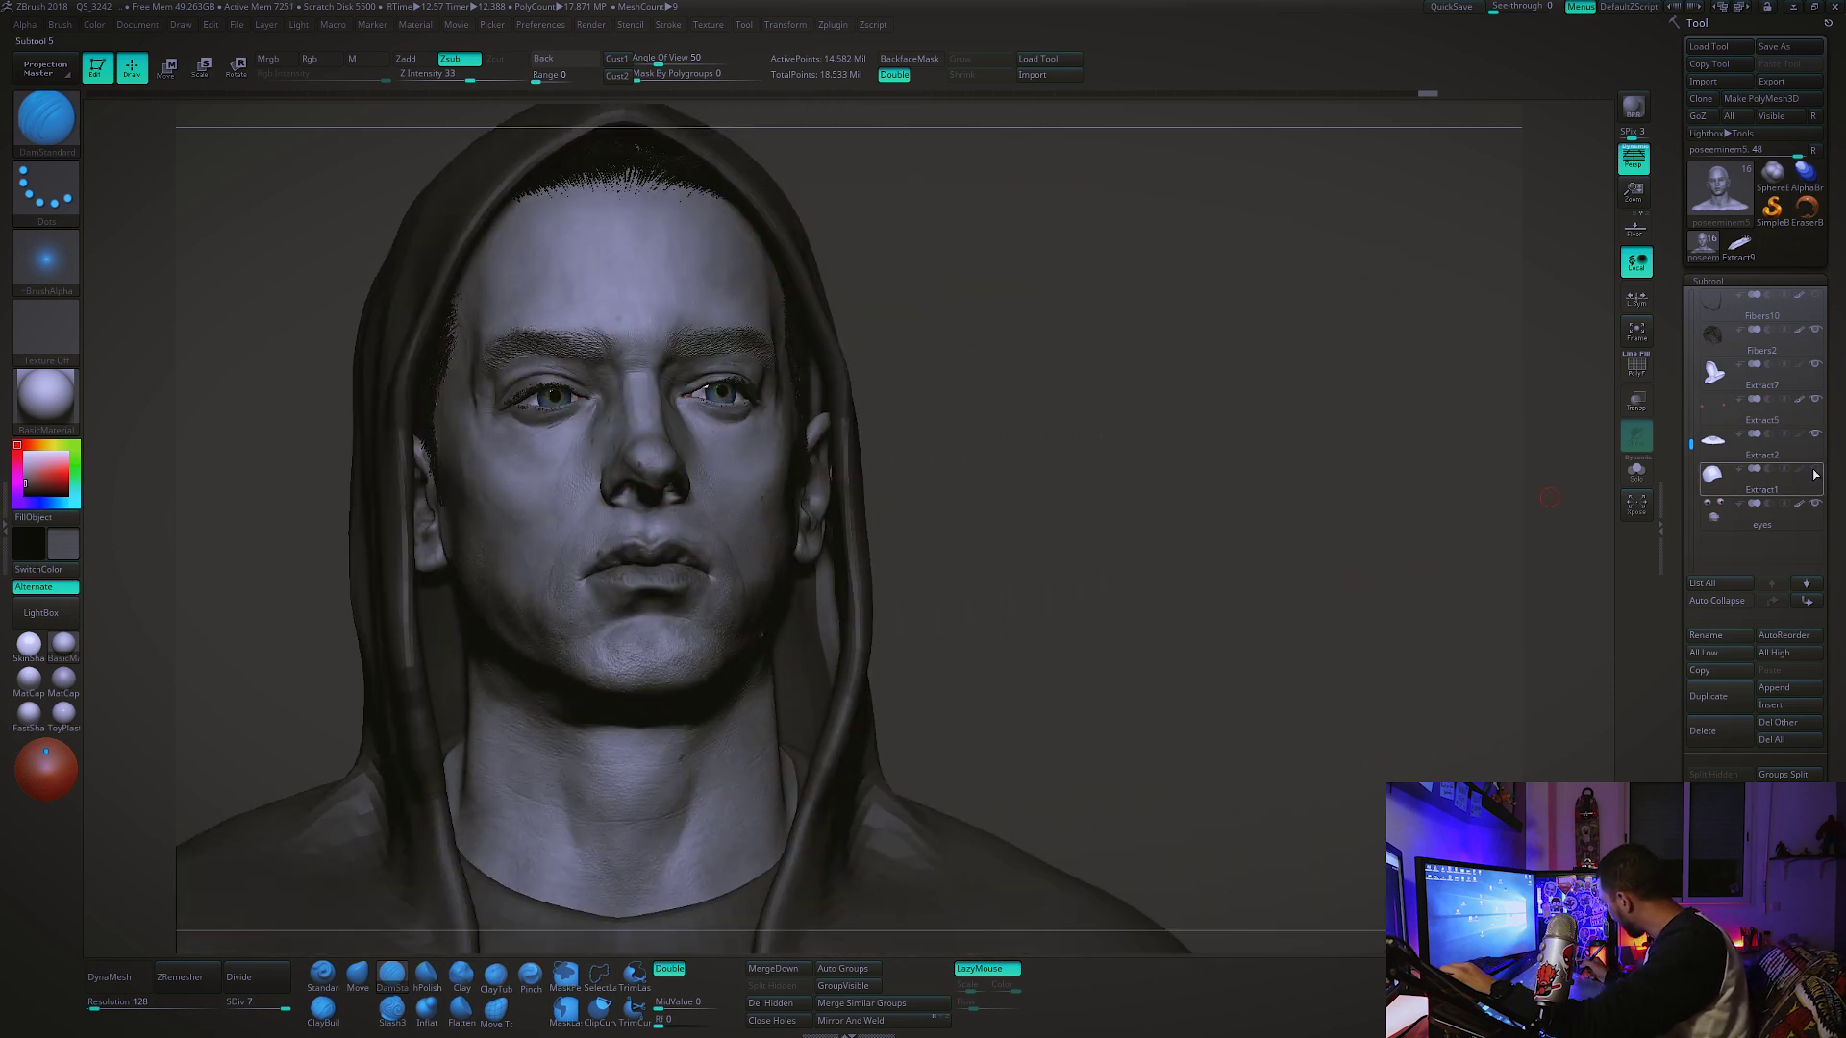
pyautogui.click(1816, 468)
pyautogui.moveTo(1106, 538)
pyautogui.keyDown('alt'); pyautogui.mouseDown()
pyautogui.moveTo(1035, 581)
pyautogui.moveTo(1339, 537)
pyautogui.mouseUp(); pyautogui.keyUp('alt')
pyautogui.scroll(1, 1825, 385)
pyautogui.scroll(1, 1759, 389)
pyautogui.scroll(1, 1701, 394)
pyautogui.moveTo(1688, 399); pyautogui.dragTo(1689, 294)
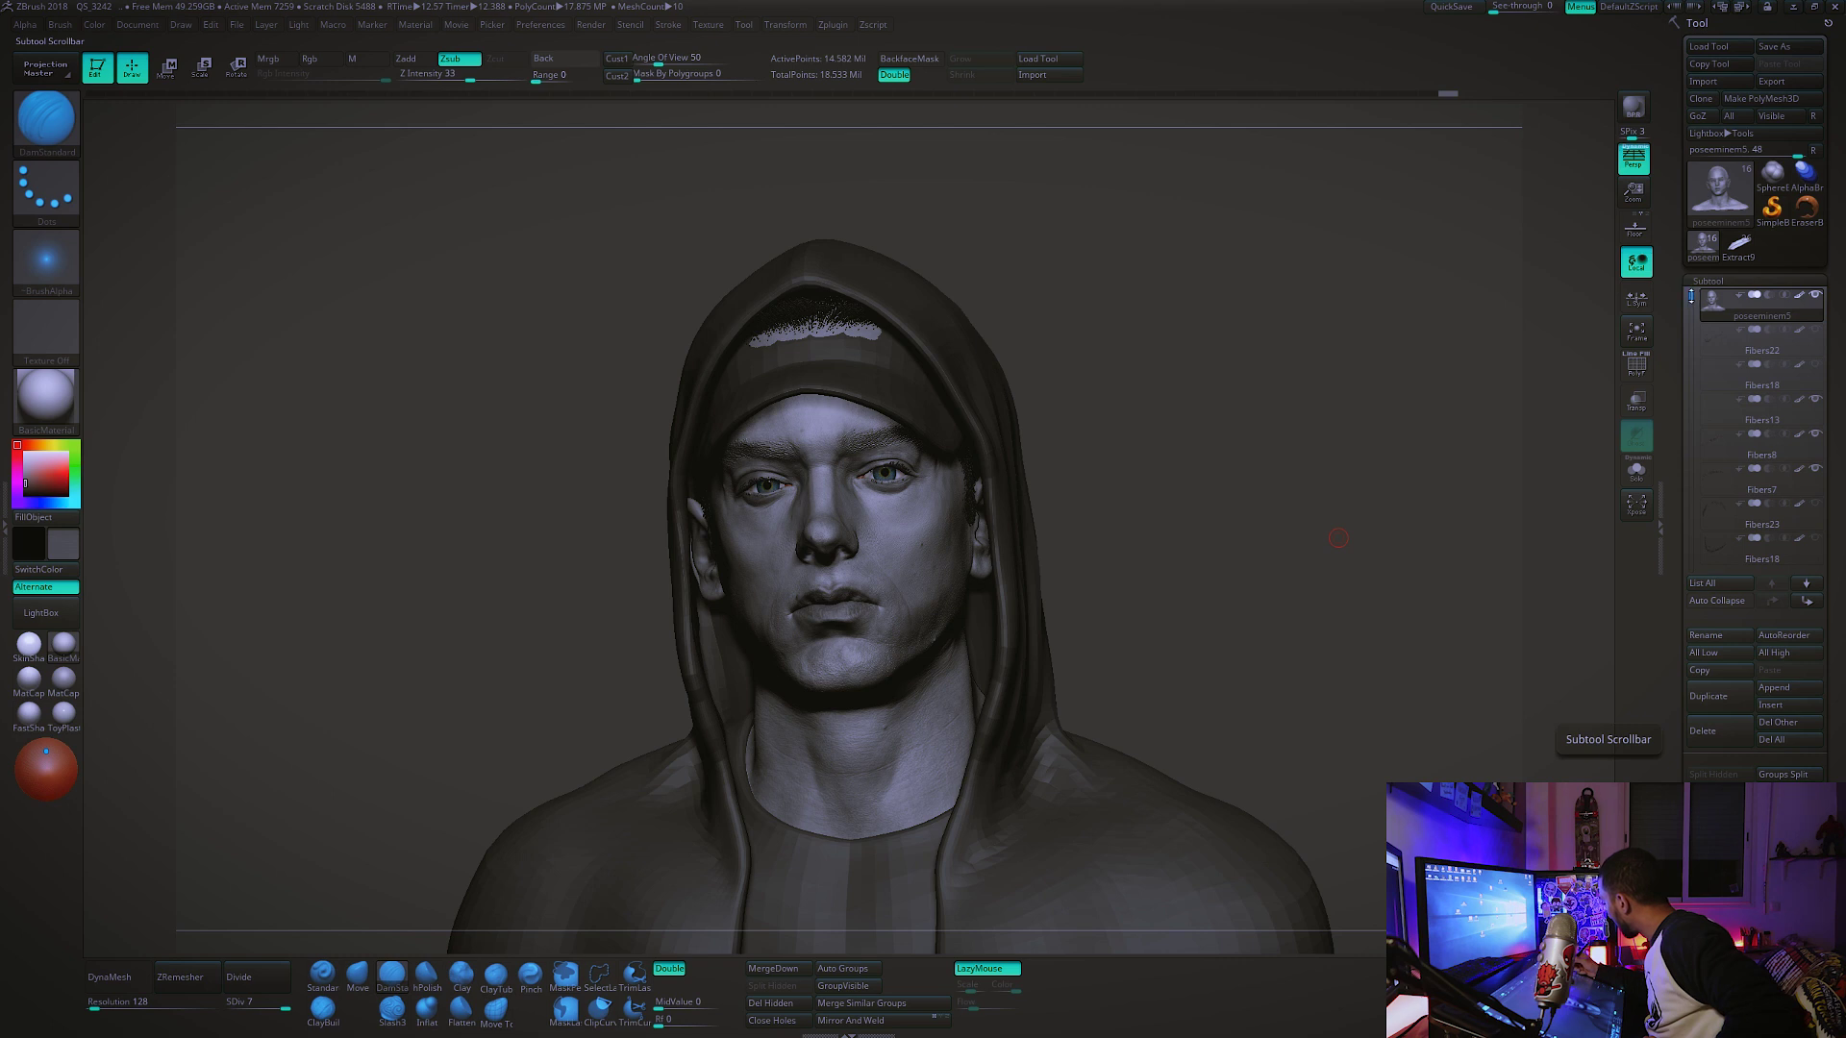
# Step: Enable the Fibers22 stubble, hide hood and cap, and zoom onto the face in three-quarter profile
pyautogui.click(1817, 330)
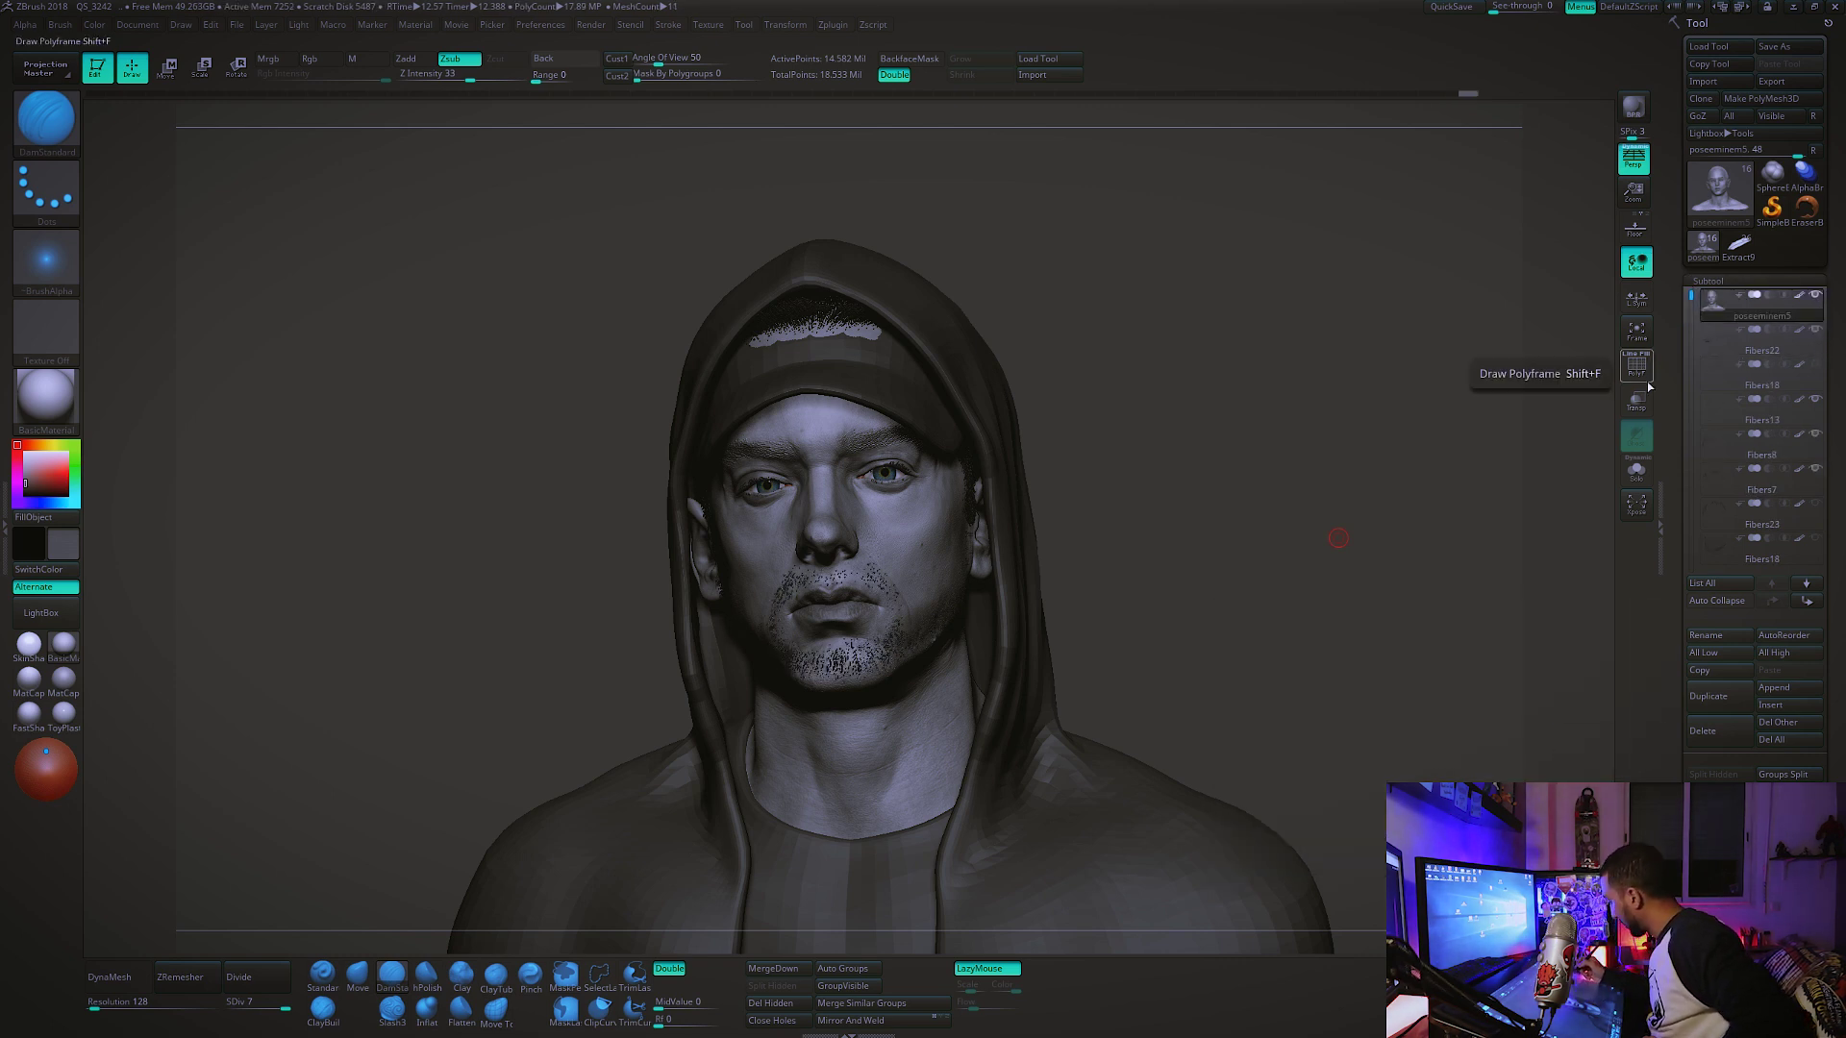
pyautogui.moveTo(1690, 295); pyautogui.dragTo(1690, 432)
pyautogui.click(1816, 469)
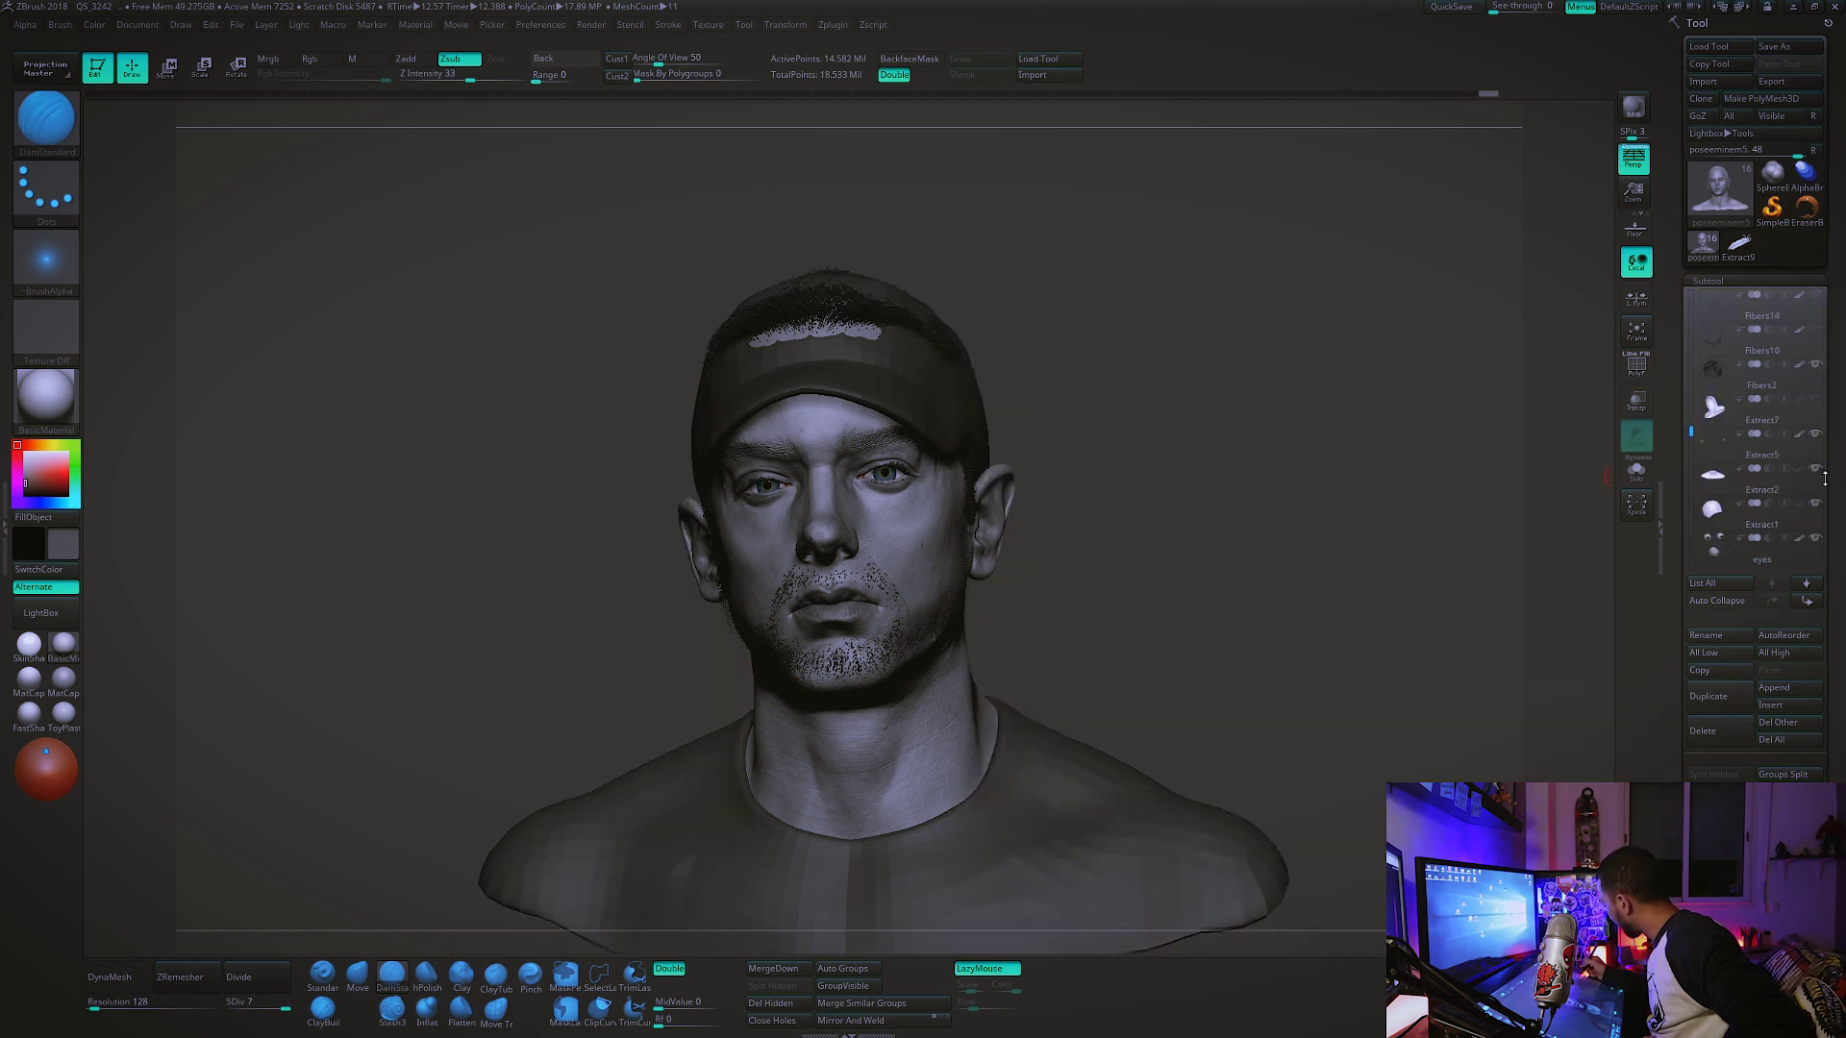
pyautogui.click(1815, 503)
pyautogui.moveTo(1690, 432); pyautogui.dragTo(1690, 315)
pyautogui.moveTo(1269, 615)
pyautogui.mouseDown()
pyautogui.moveTo(1135, 625)
pyautogui.moveTo(1161, 690)
pyautogui.moveTo(1187, 648)
pyautogui.mouseUp()
# Step: Enable additional beard fiber subtools and rotate the head to a three-quarter view
pyautogui.moveTo(1692, 315); pyautogui.dragTo(1694, 281)
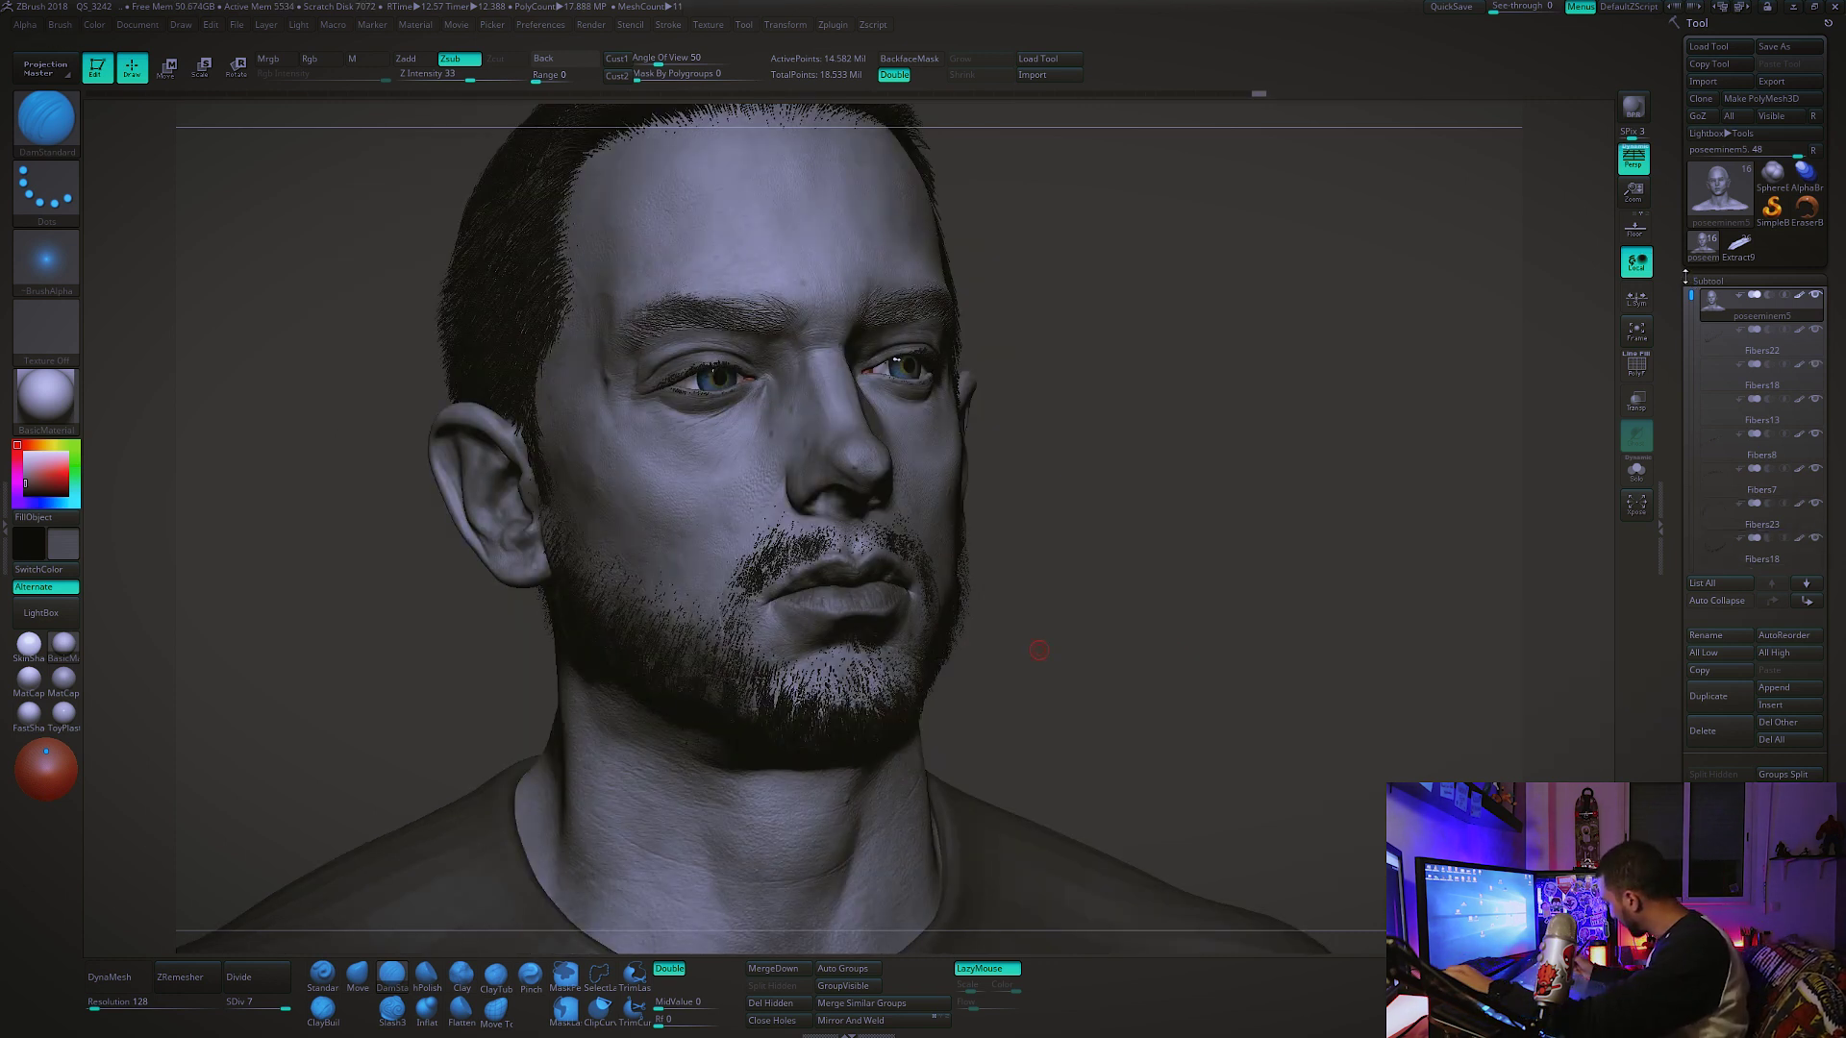
pyautogui.moveTo(1691, 295); pyautogui.dragTo(1689, 368)
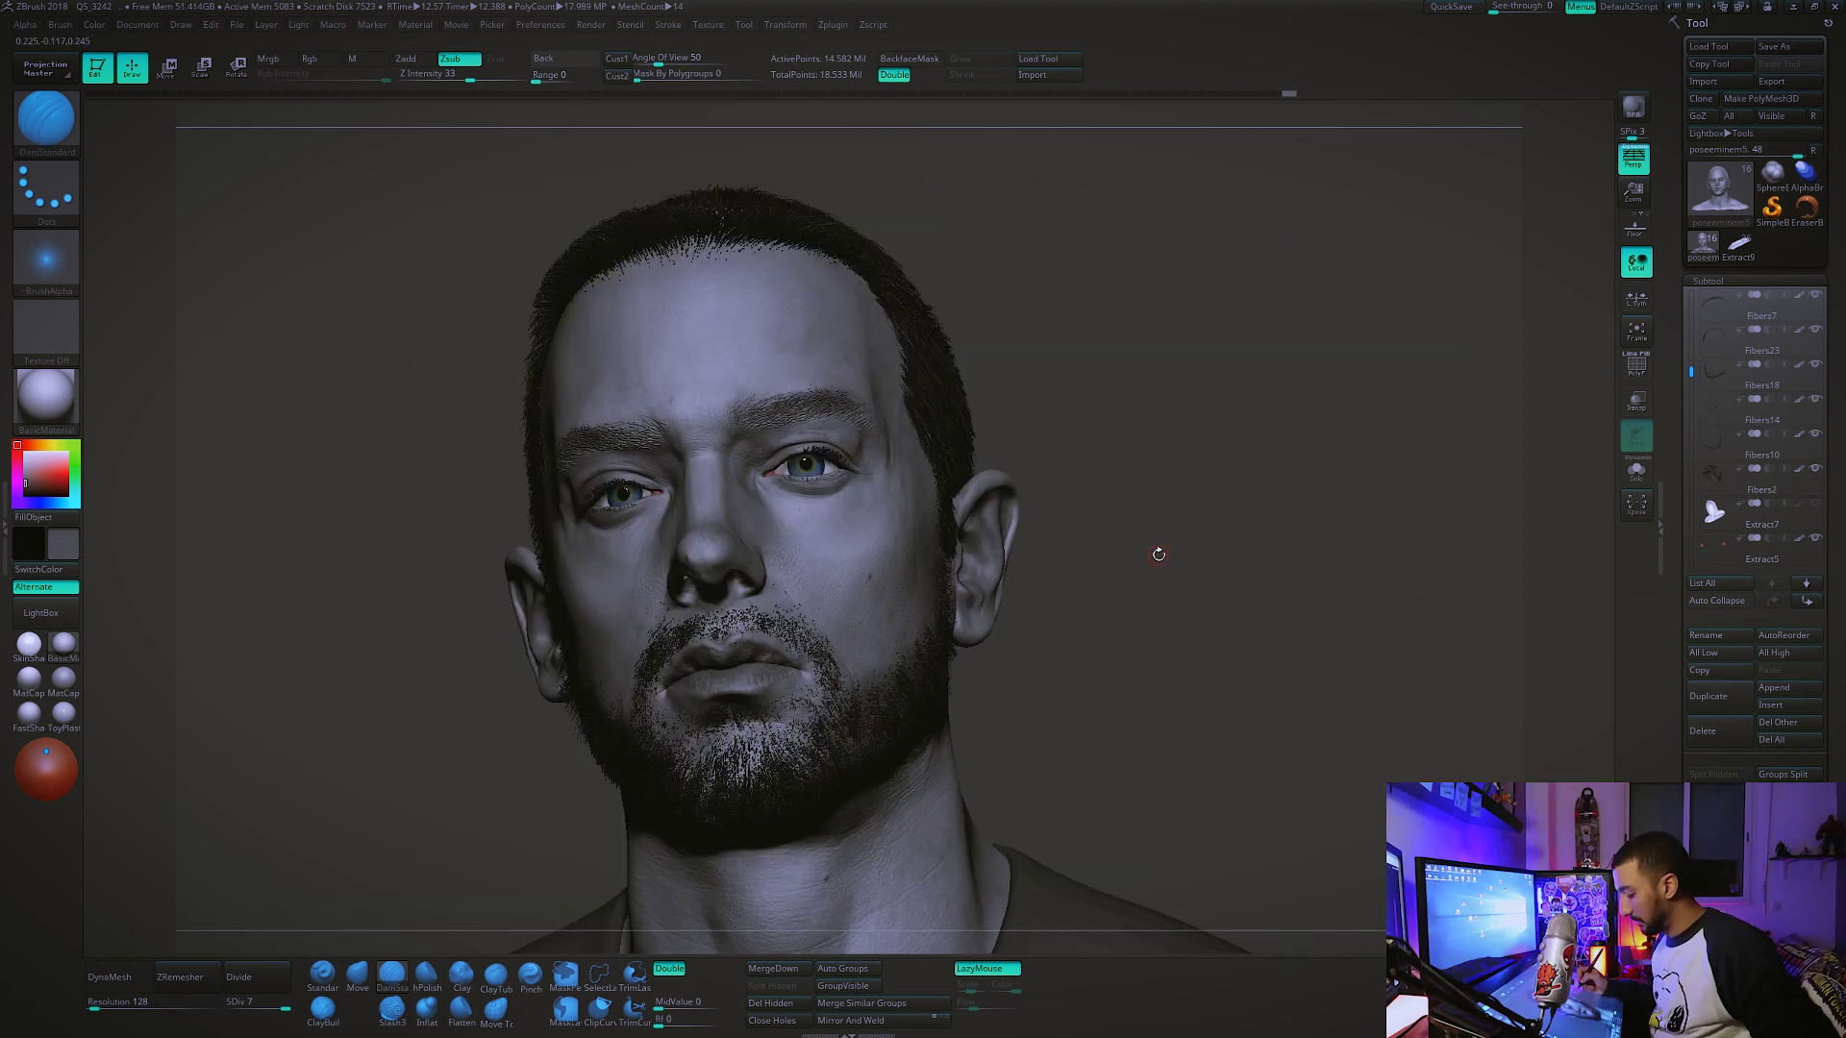
pyautogui.moveTo(1152, 559); pyautogui.dragTo(1121, 619)
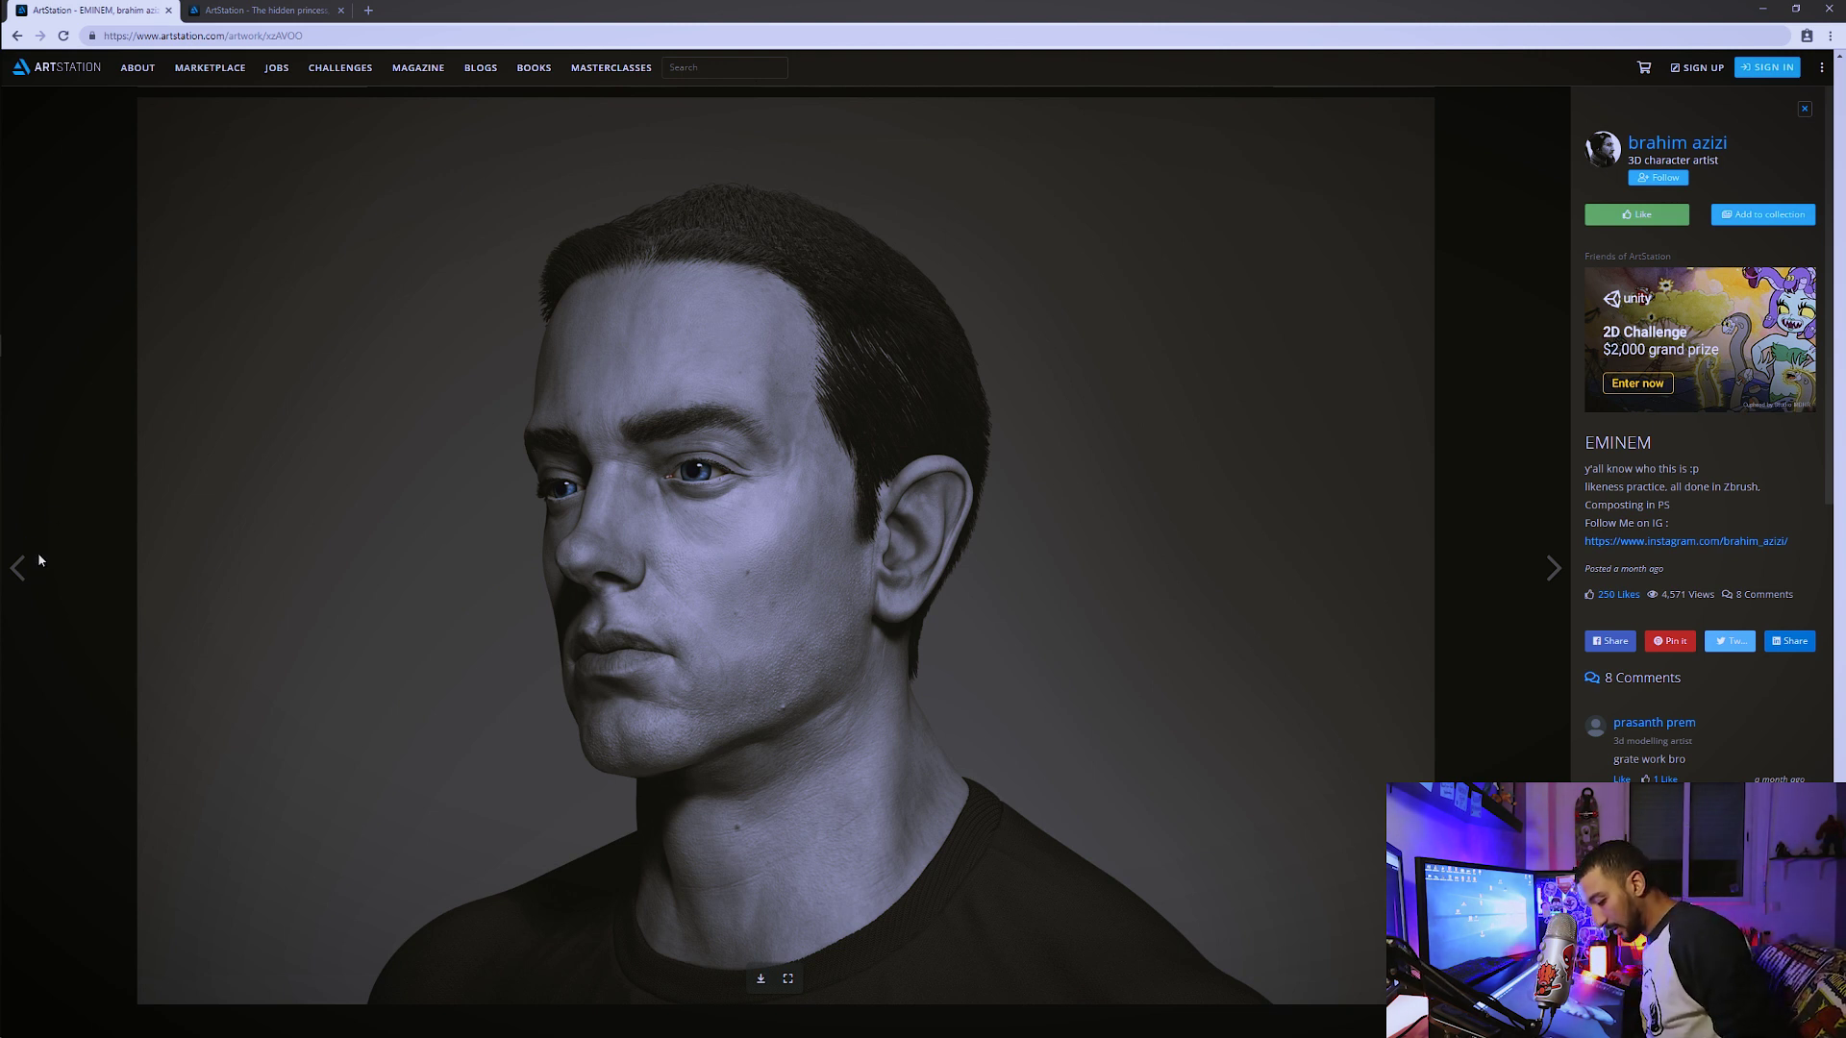
# Step: Open Slim Shady, flip between it, EMINEM and Carnage, and settle back on Slim Shady
pyautogui.click(17, 568)
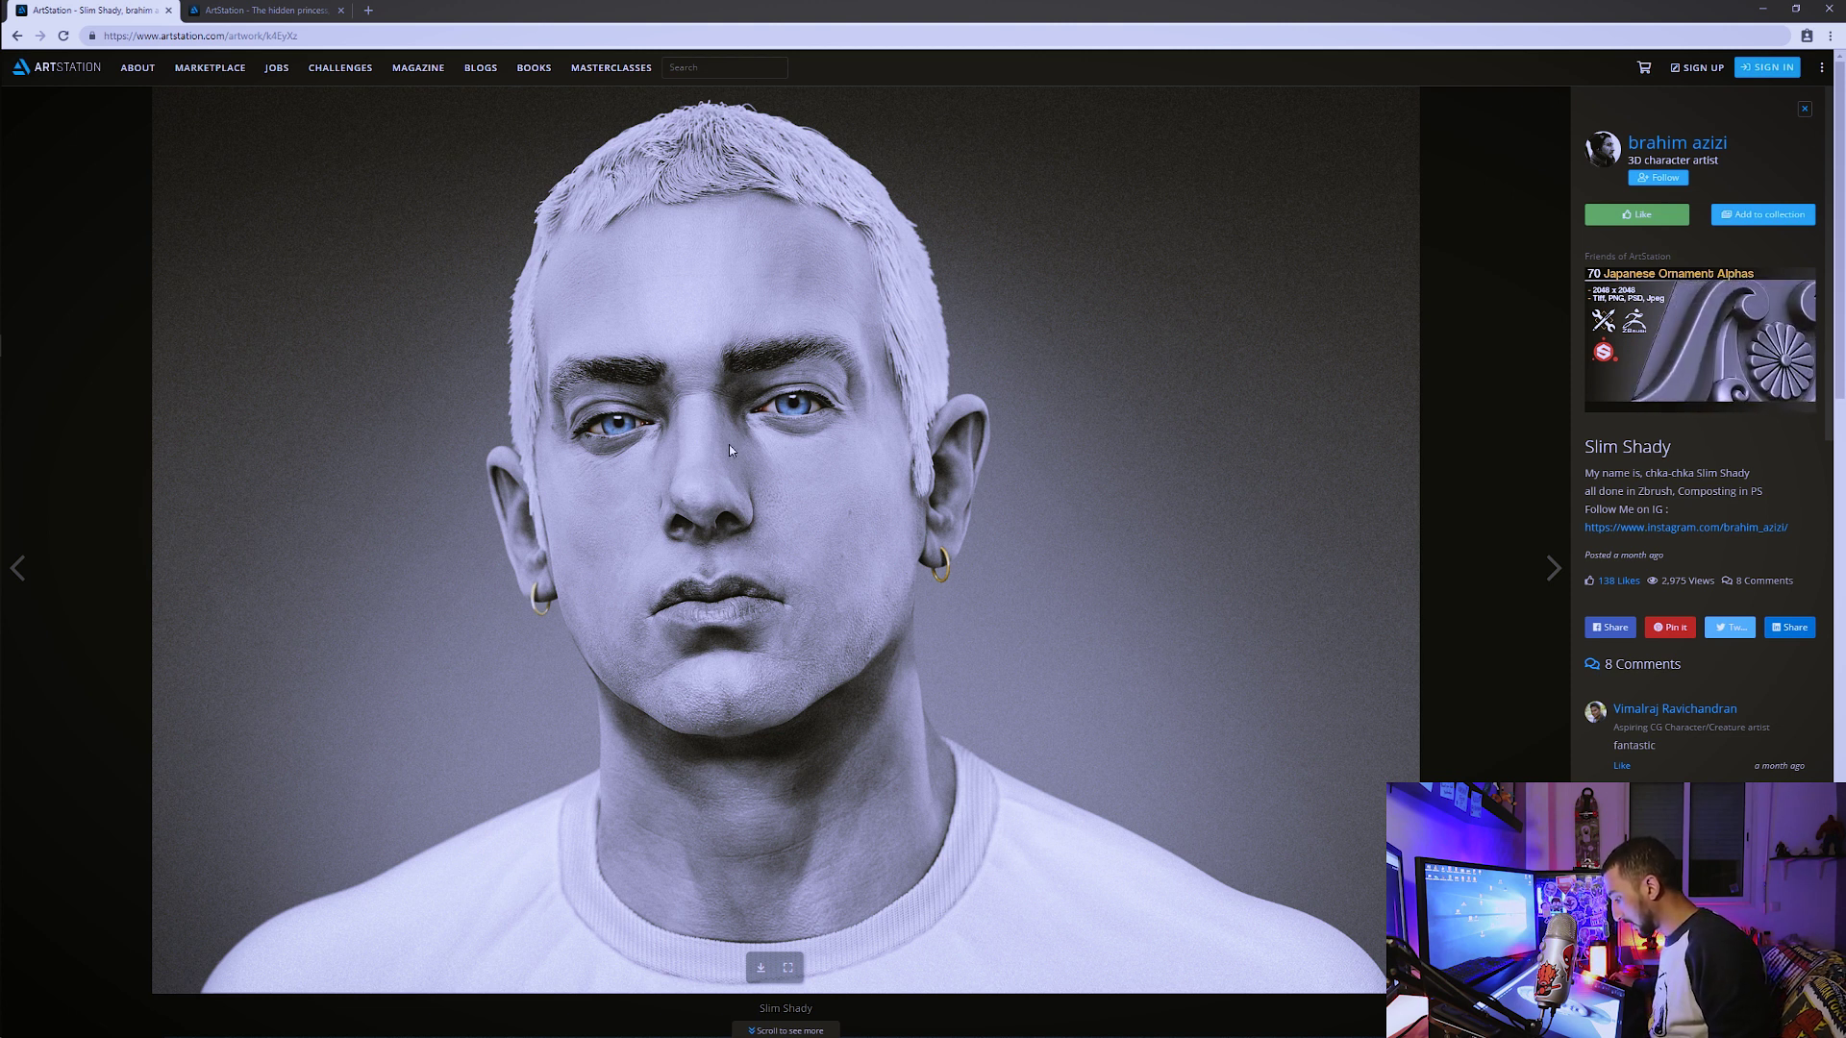
pyautogui.press('Right')
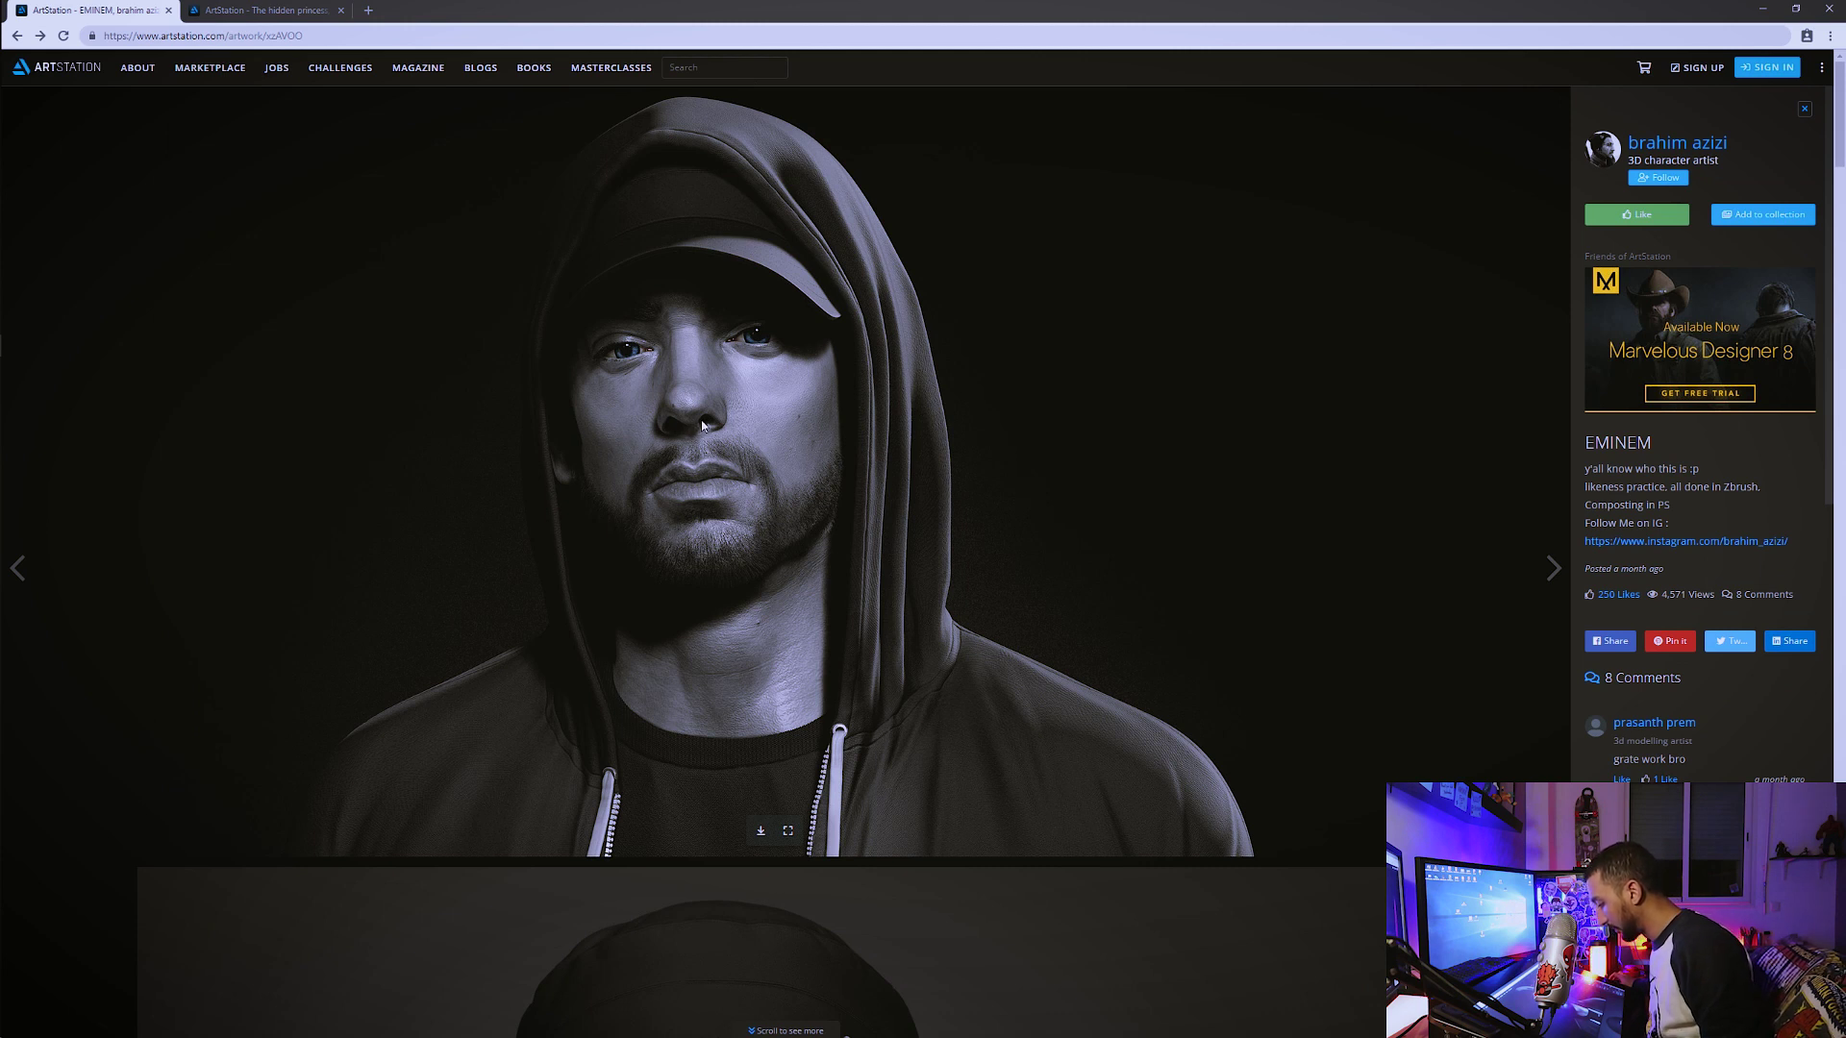
pyautogui.press('Left')
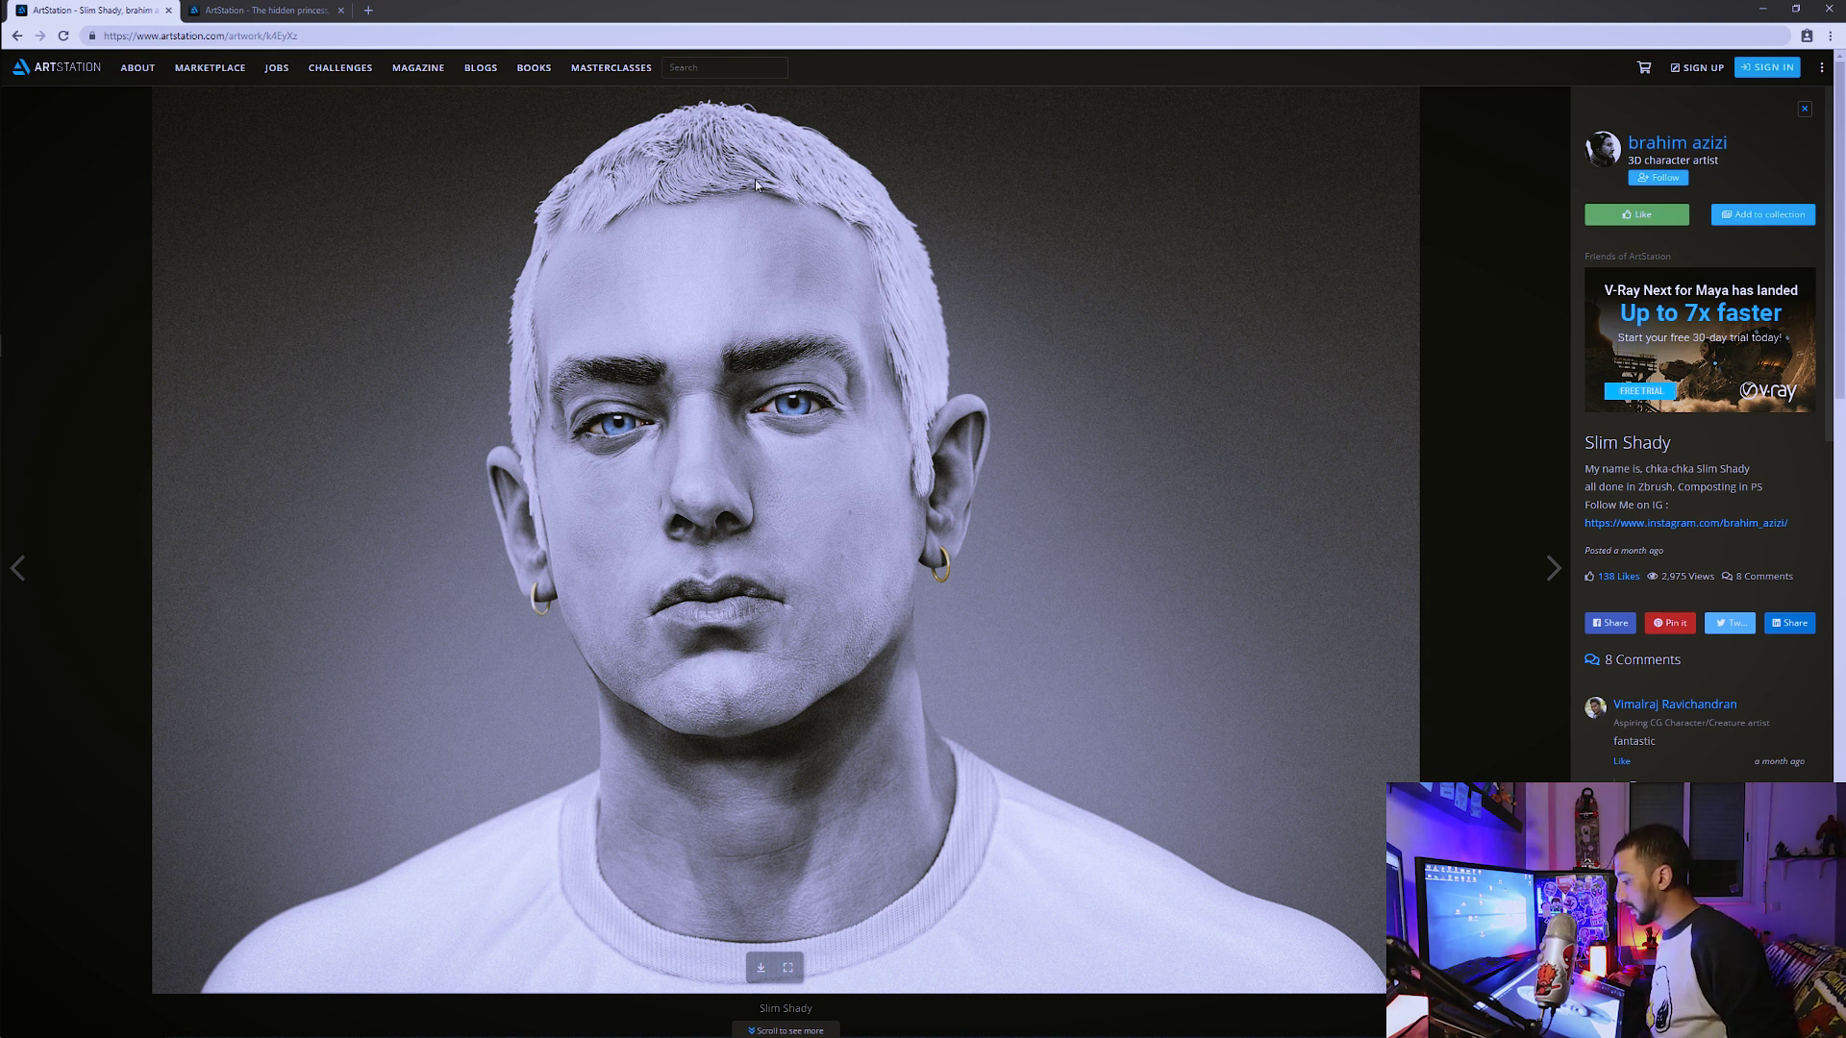
pyautogui.press('Right')
pyautogui.scroll(-4, 719, 395)
pyautogui.scroll(-6, 719, 384)
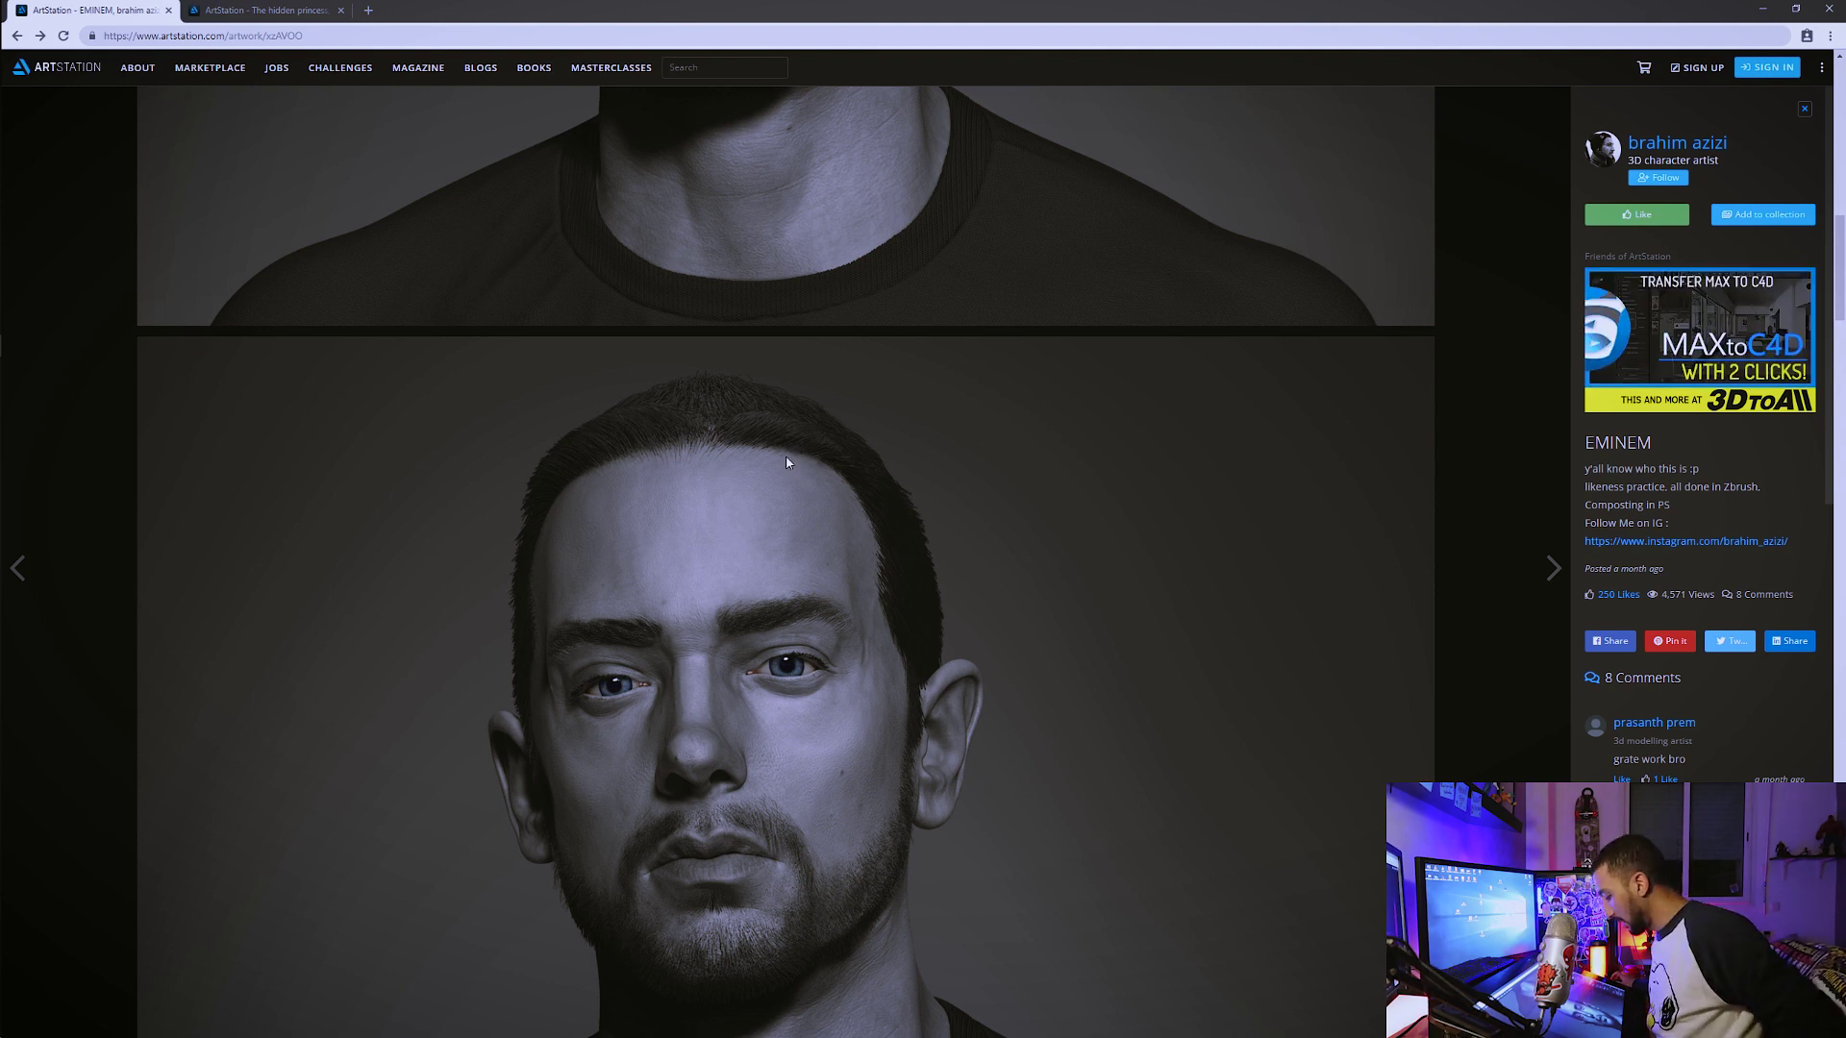
pyautogui.press('Right')
pyautogui.press('Left')
pyautogui.press('Left')
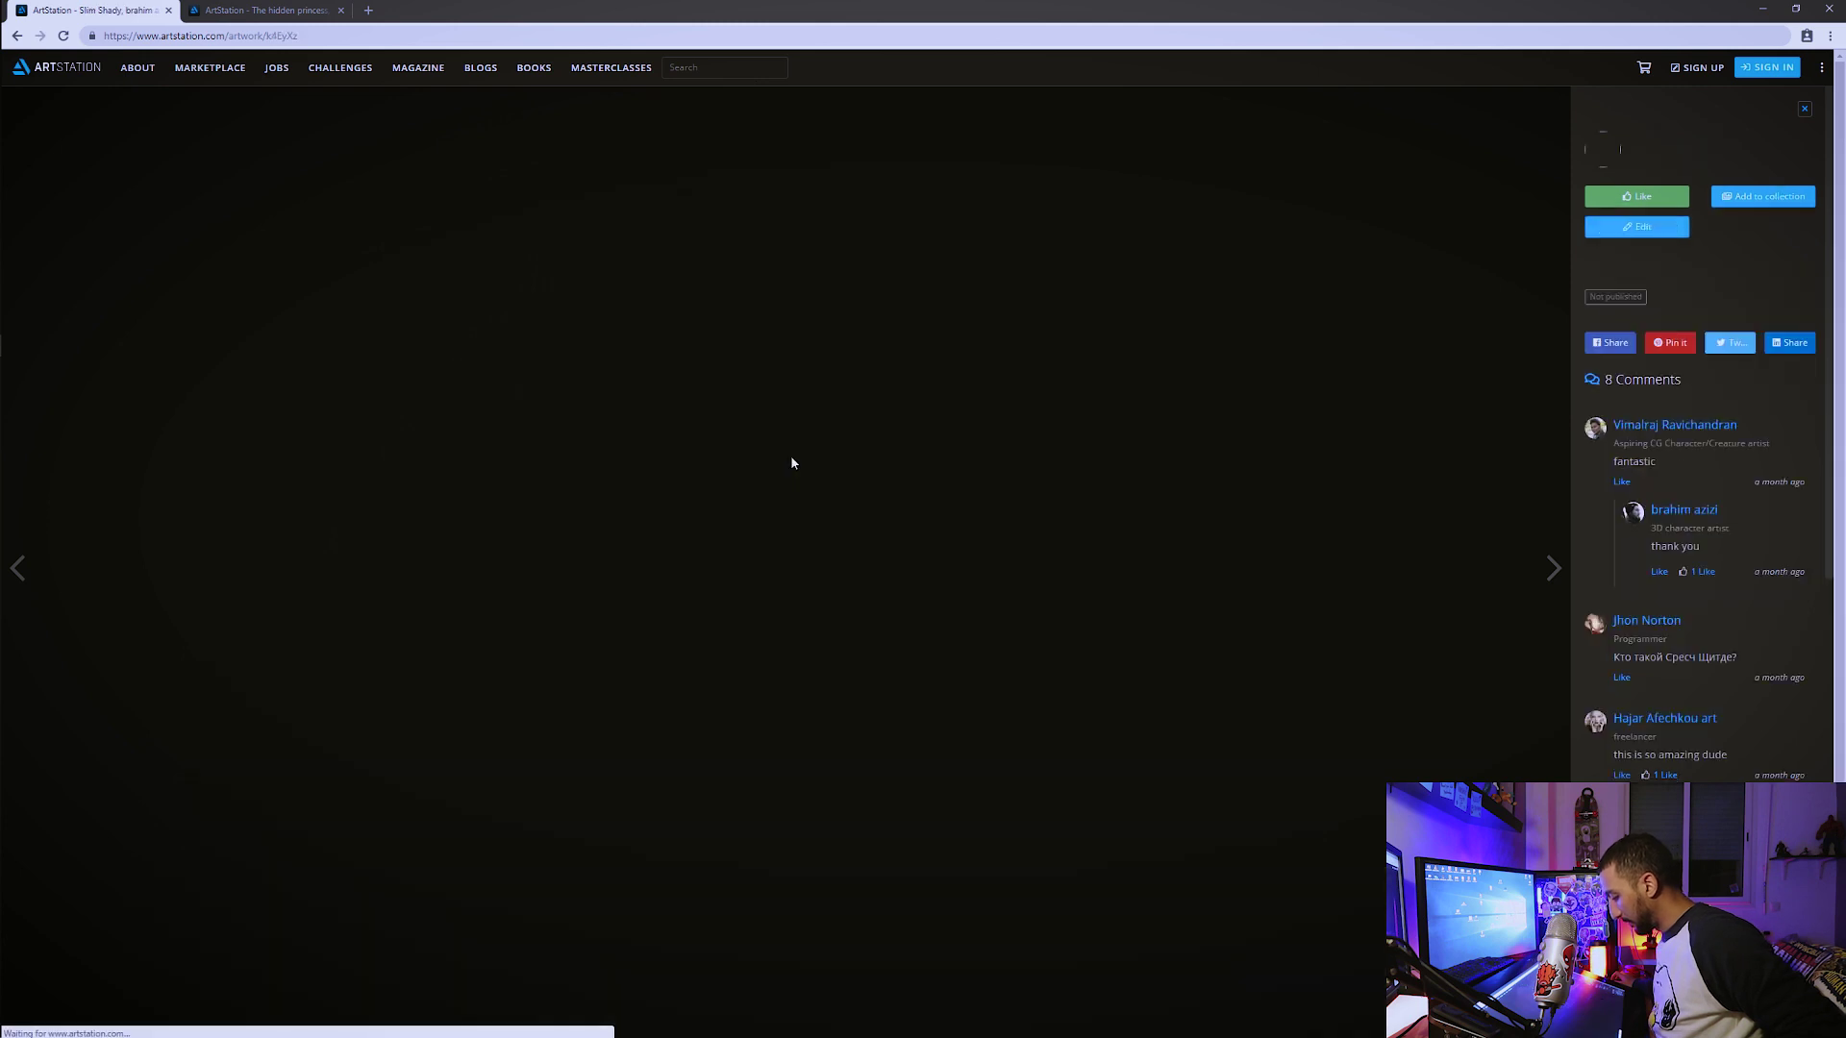
# Step: Scroll the Slim Shady page past the grey and blue renders to the striped breakdown
pyautogui.scroll(-3, 943, 602)
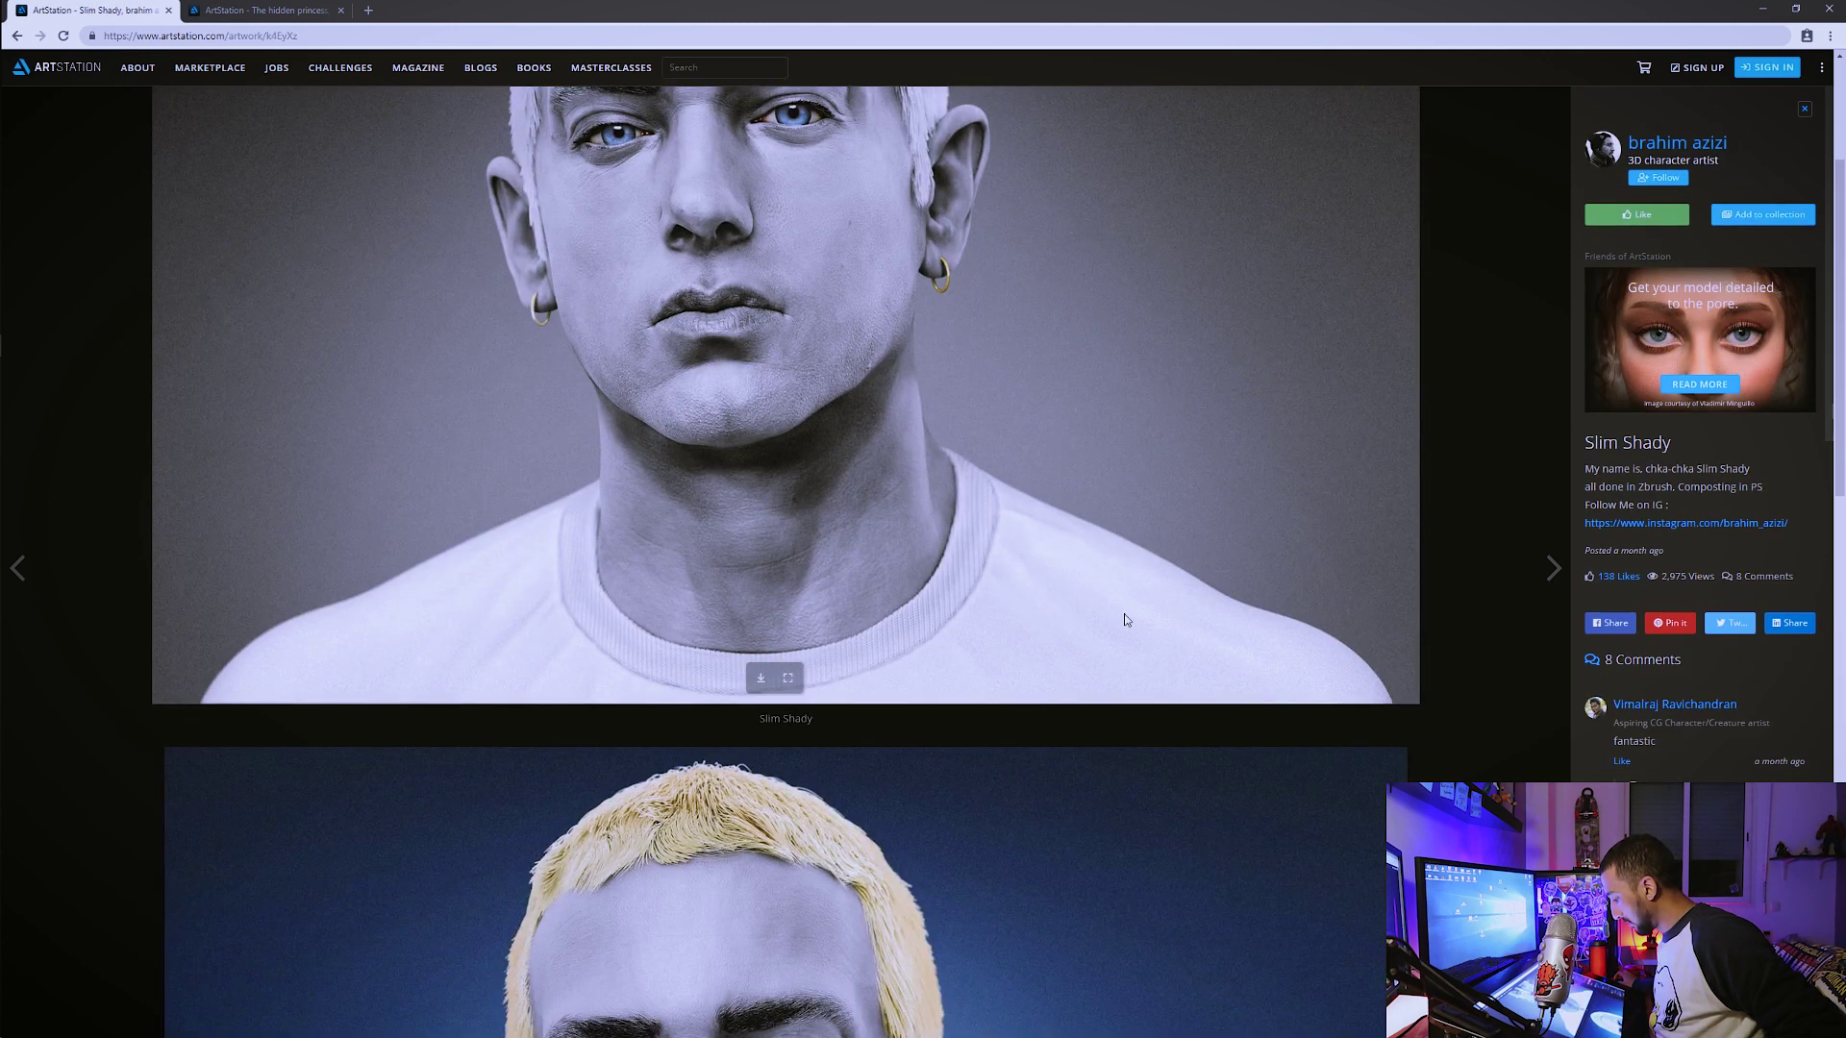
pyautogui.scroll(-5, 590, 625)
pyautogui.scroll(-2, 590, 625)
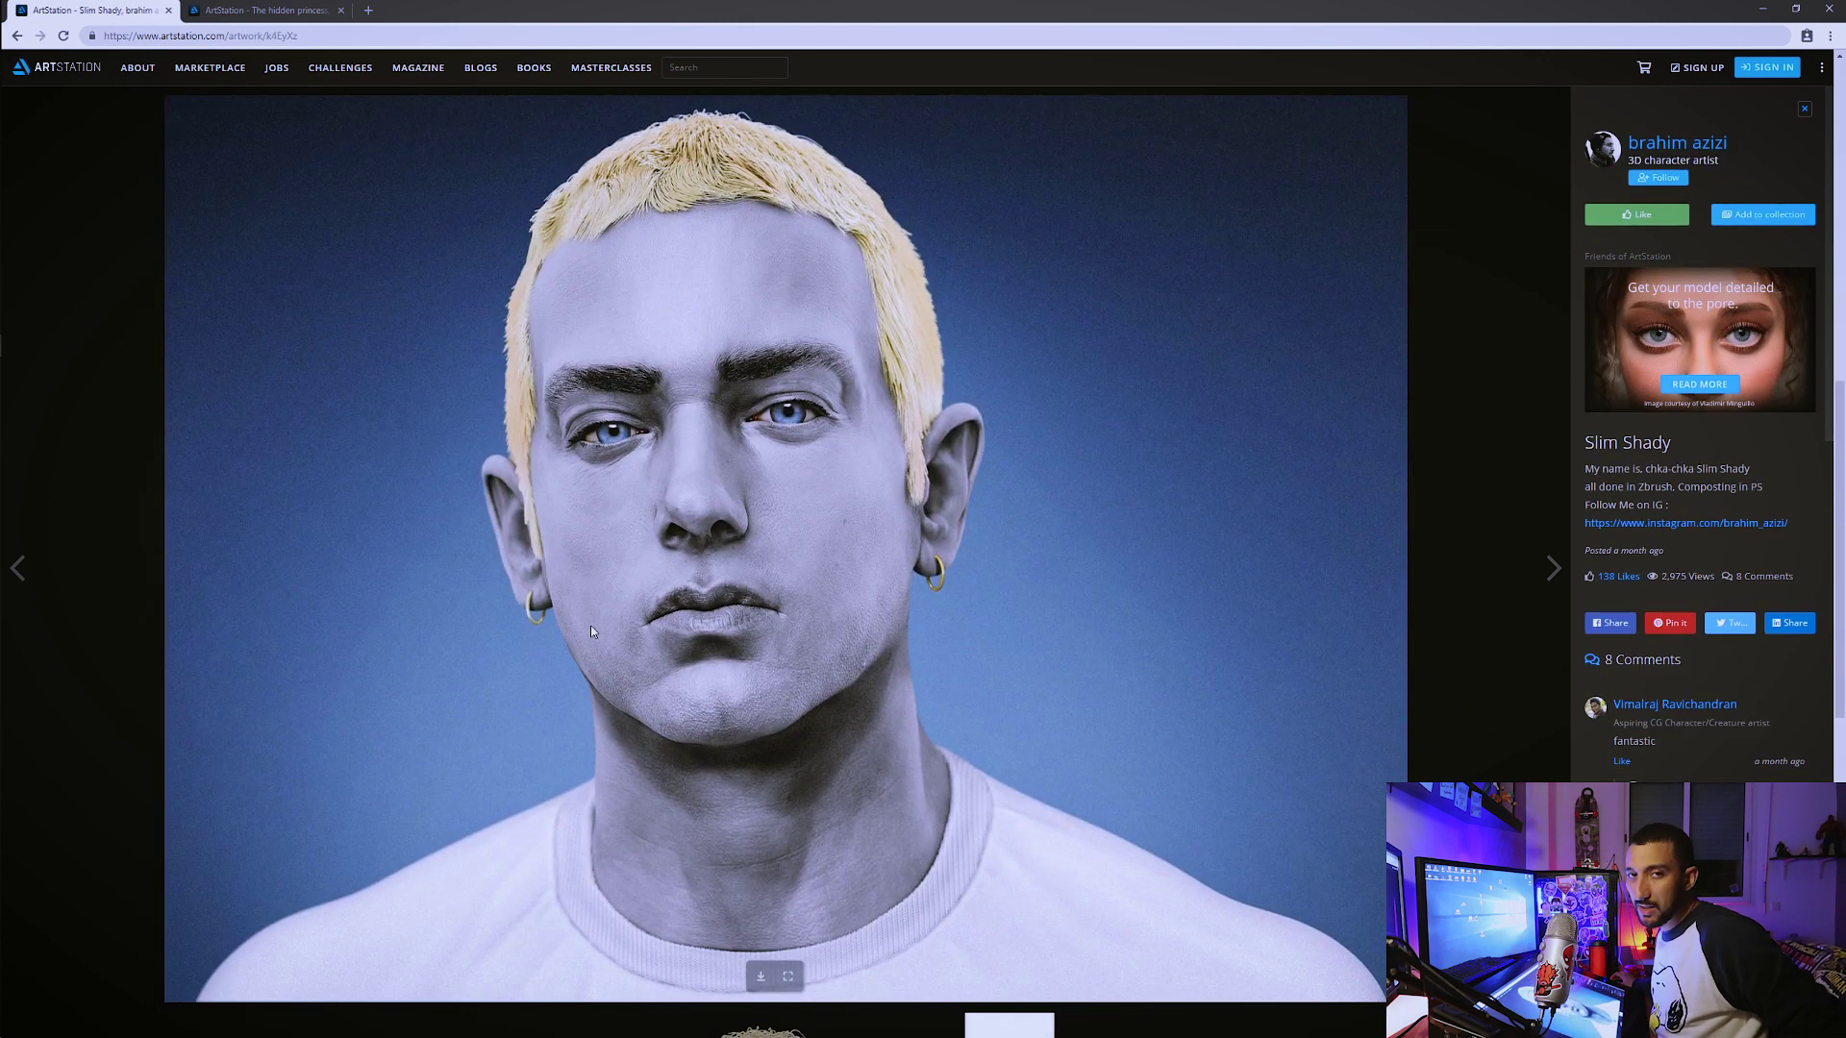
pyautogui.scroll(2, 590, 625)
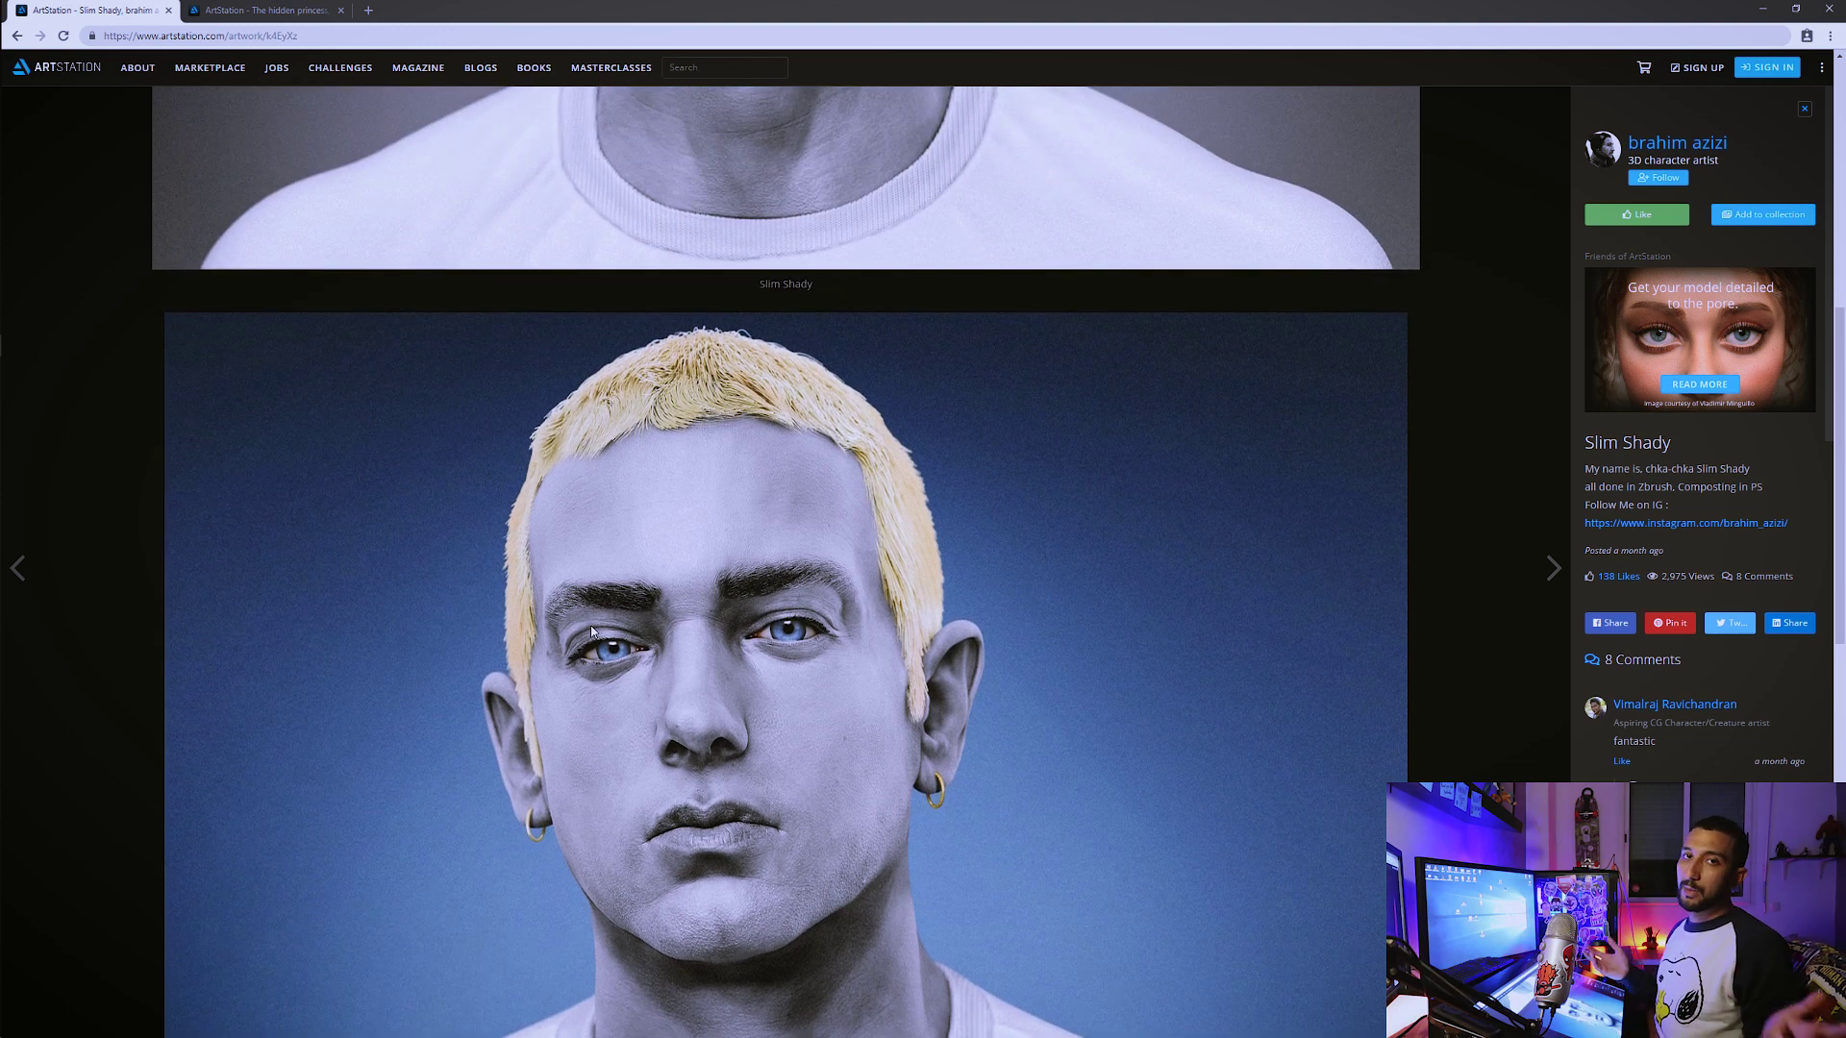
pyautogui.scroll(-15, 591, 632)
pyautogui.scroll(1, 950, 516)
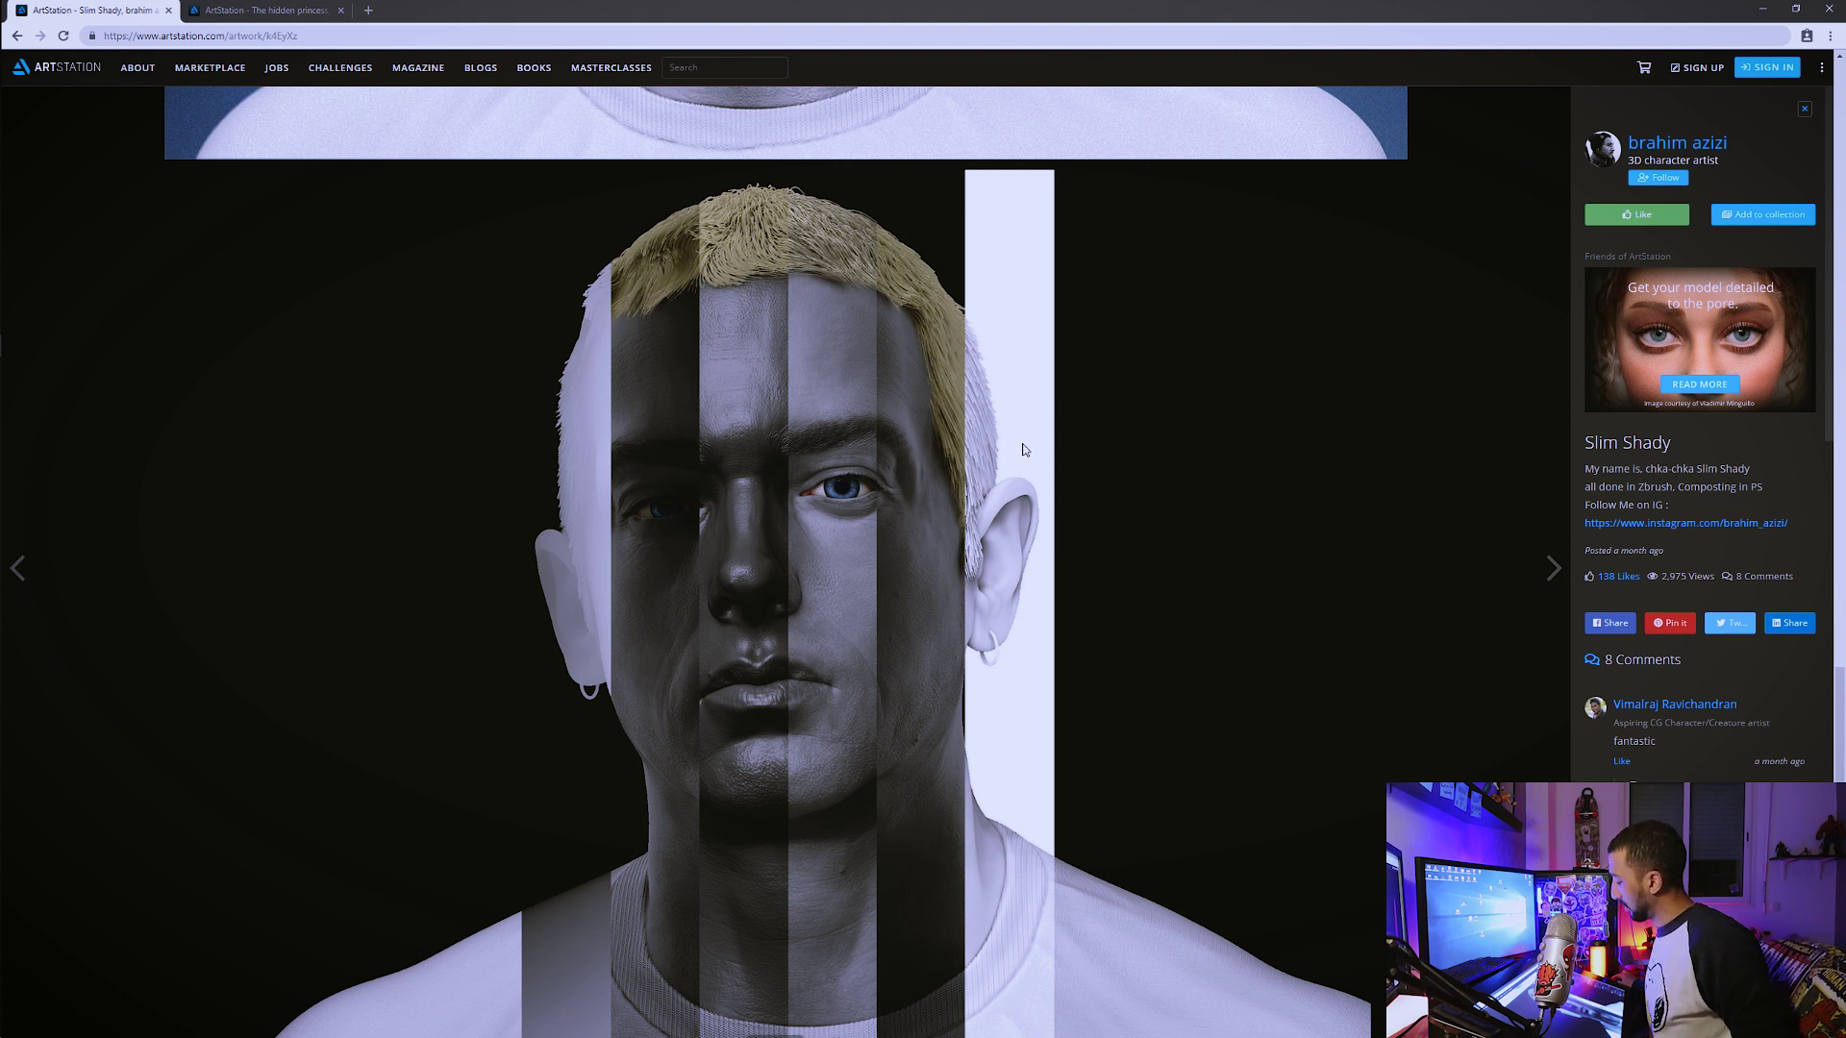
# Step: Open the striped breakdown image's context menu, then scroll on to the bleached-hair frontal render
pyautogui.scroll(-1, 1024, 444)
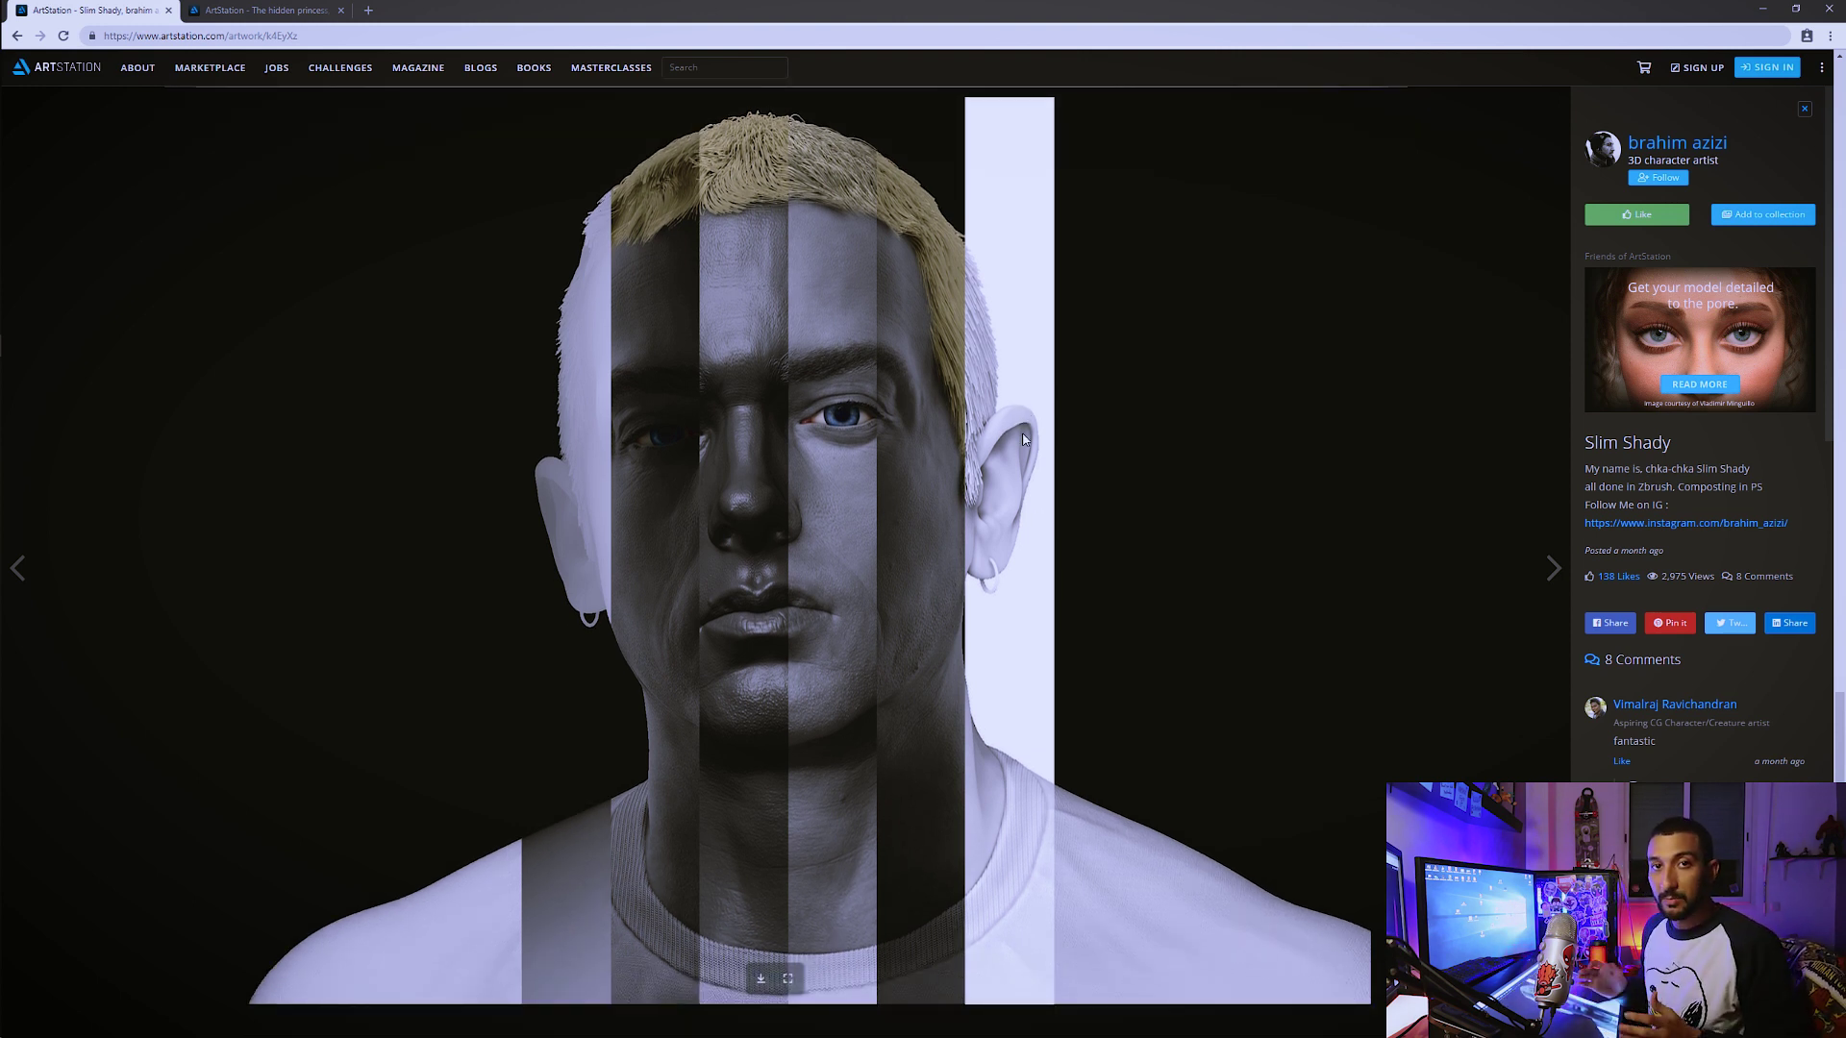
pyautogui.rightClick(1024, 439)
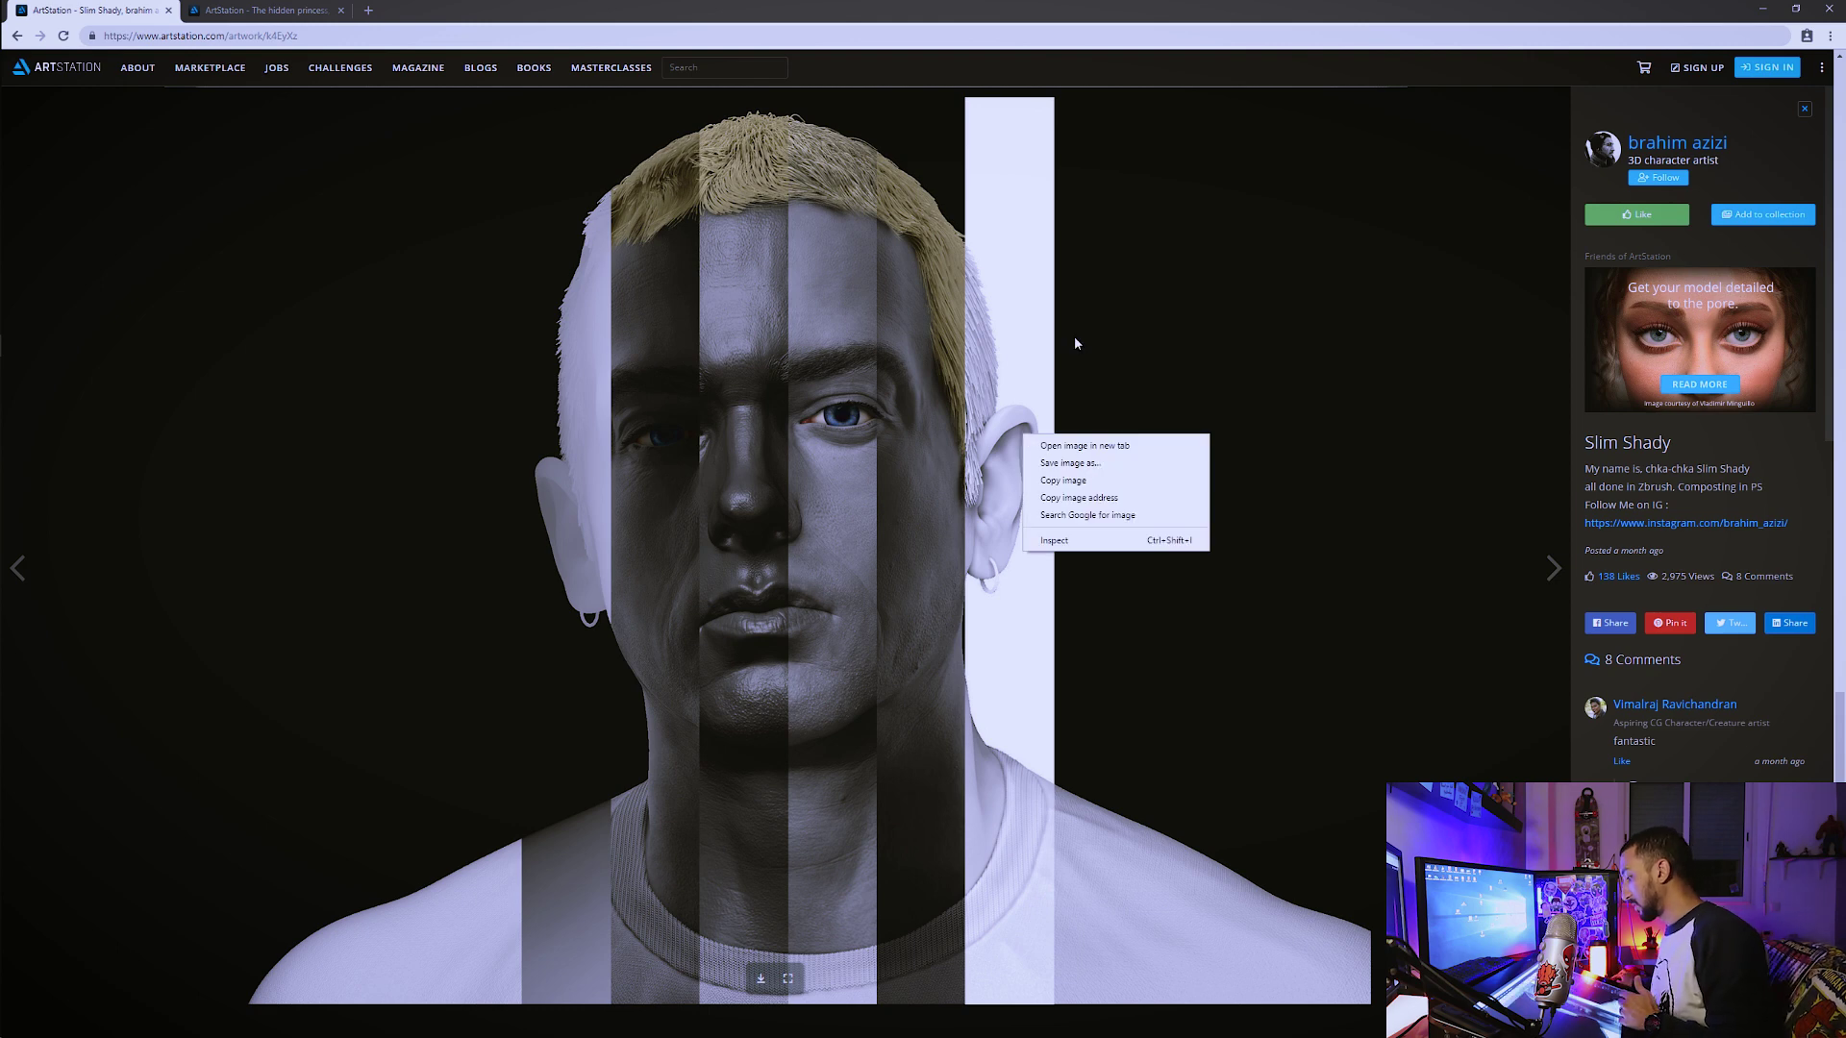
pyautogui.scroll(-4, 1078, 332)
pyautogui.scroll(-6, 1078, 332)
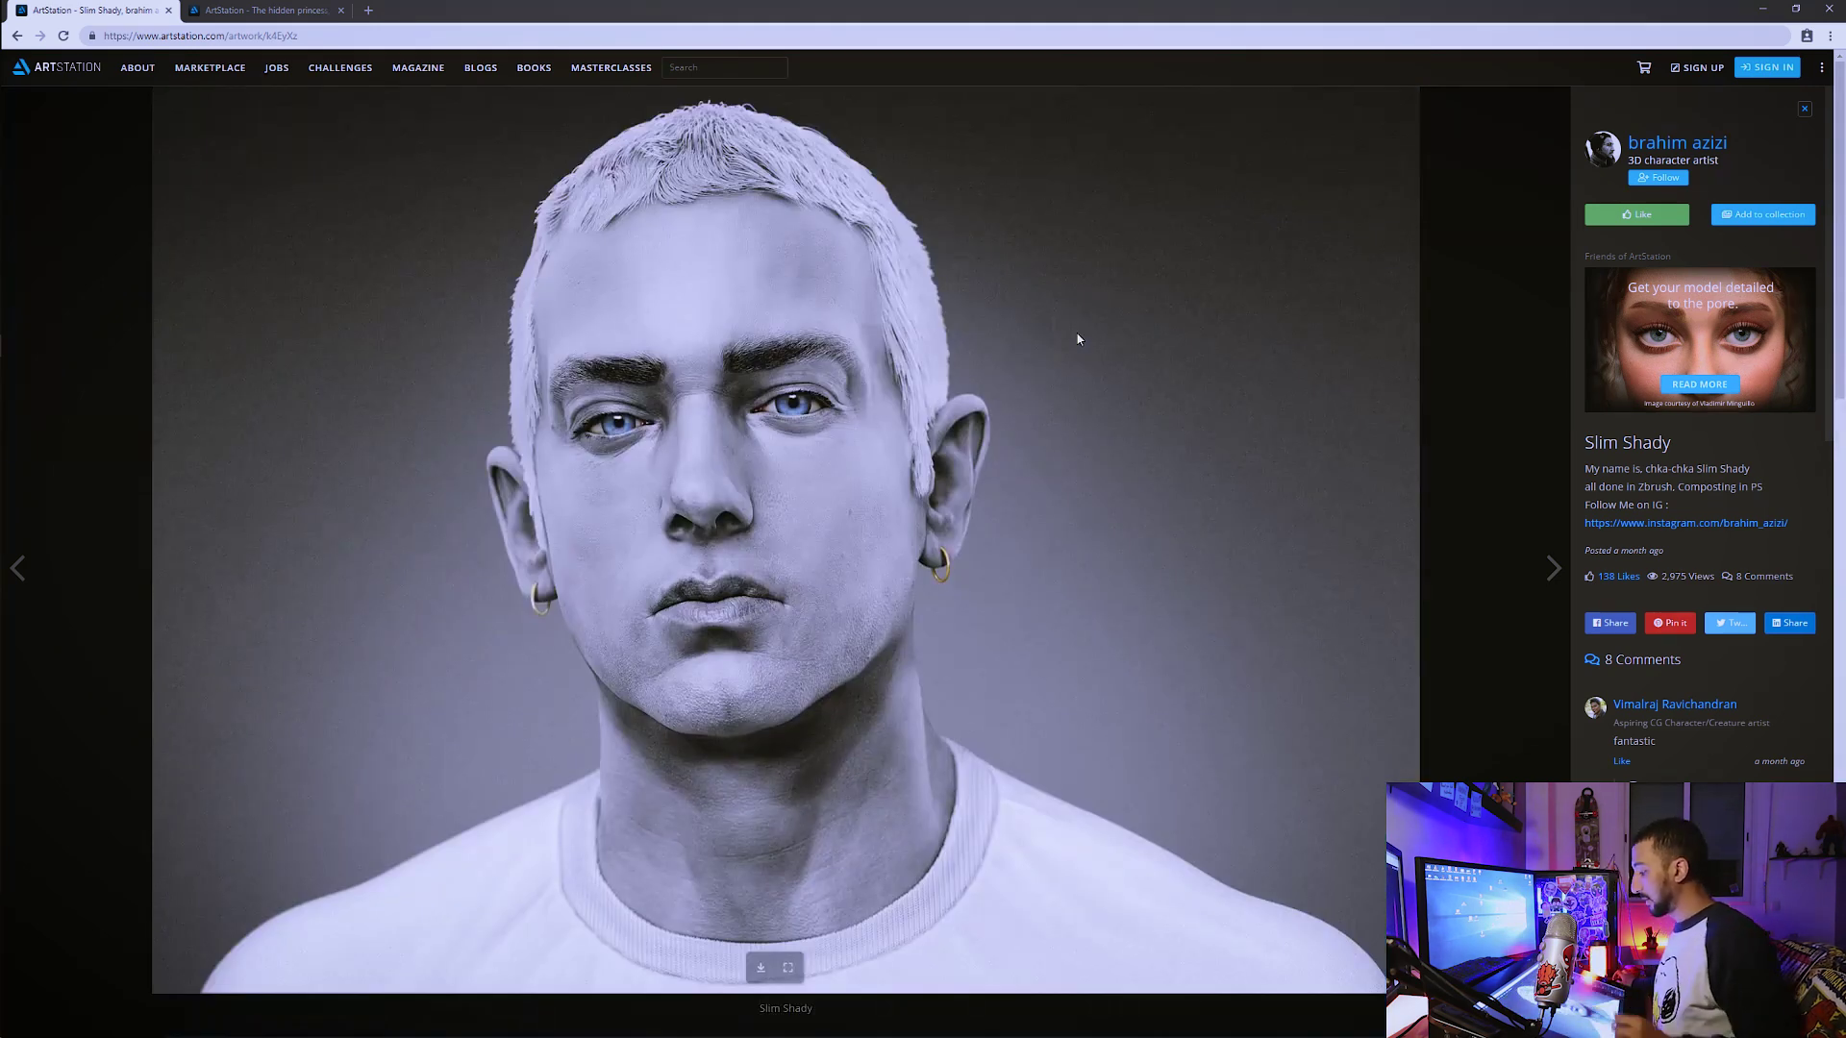